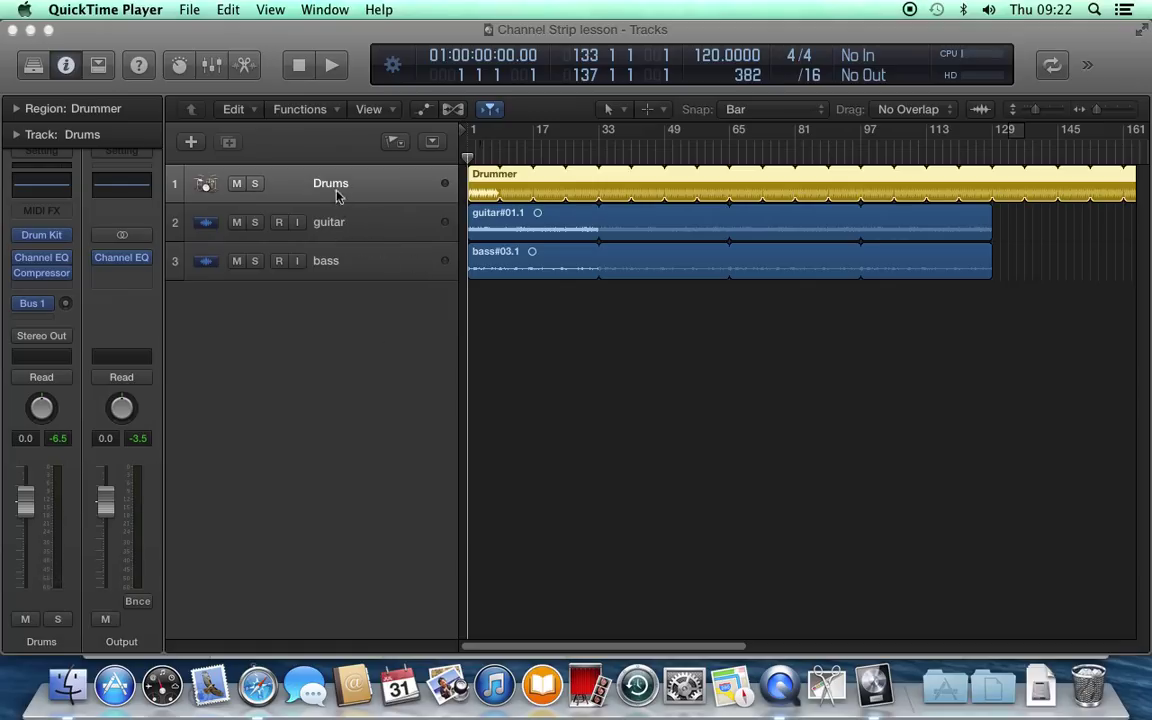
# Step: Select the guitar, bass and Drums tracks in turn
pyautogui.click(331, 226)
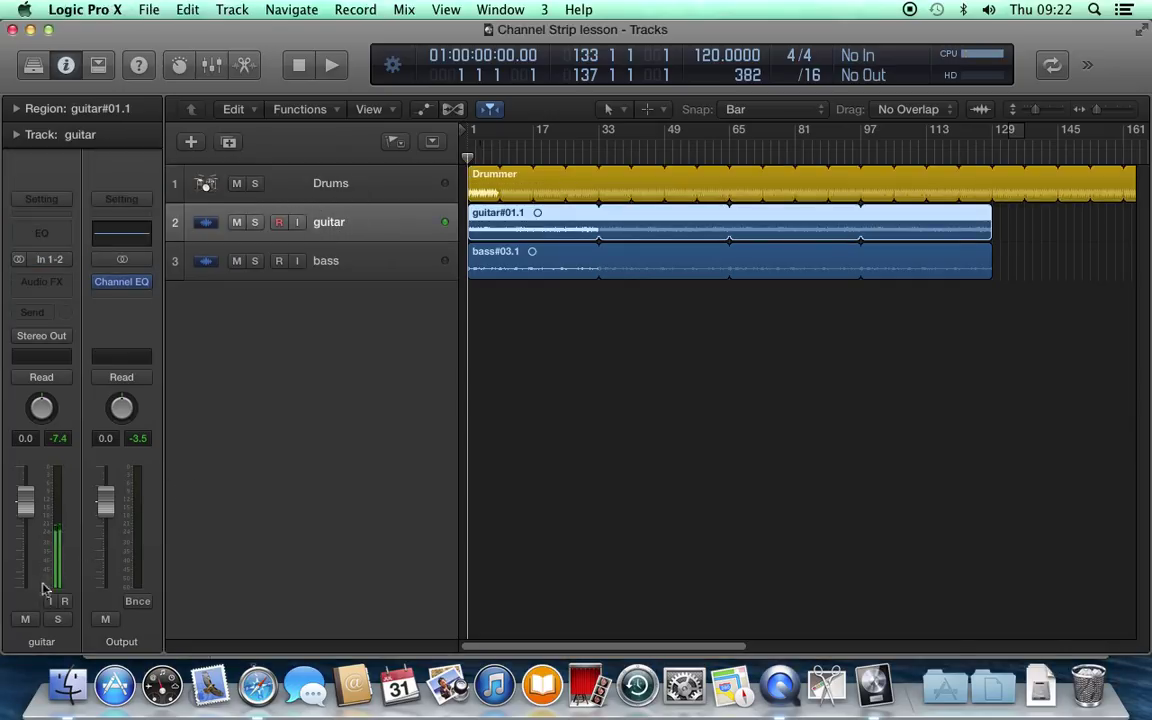
pyautogui.click(379, 265)
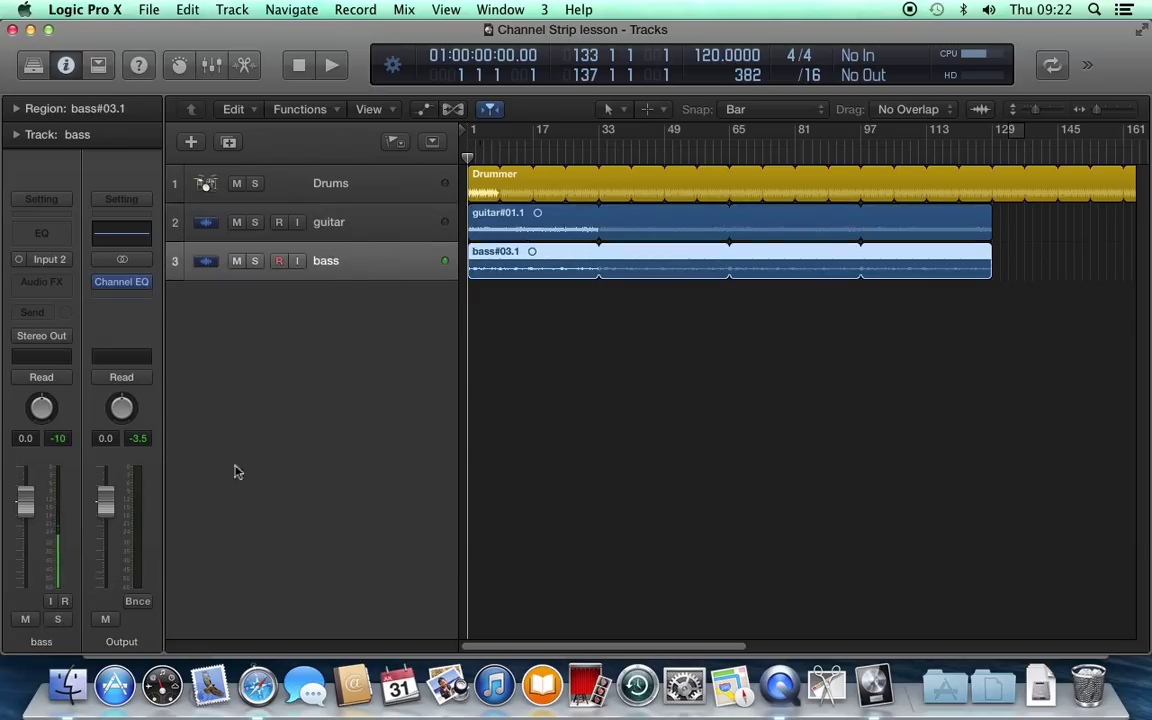
pyautogui.click(331, 190)
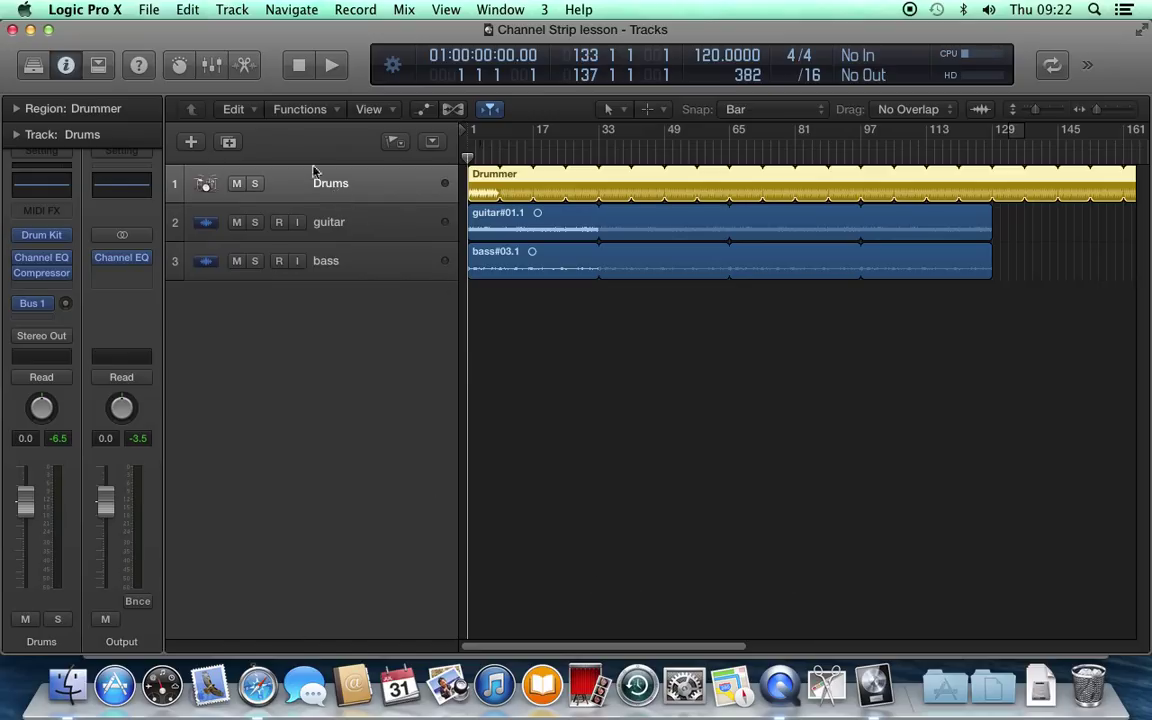
# Step: Show the mixer below the tracks, sized to reveal pan knobs and faders
pyautogui.click(212, 66)
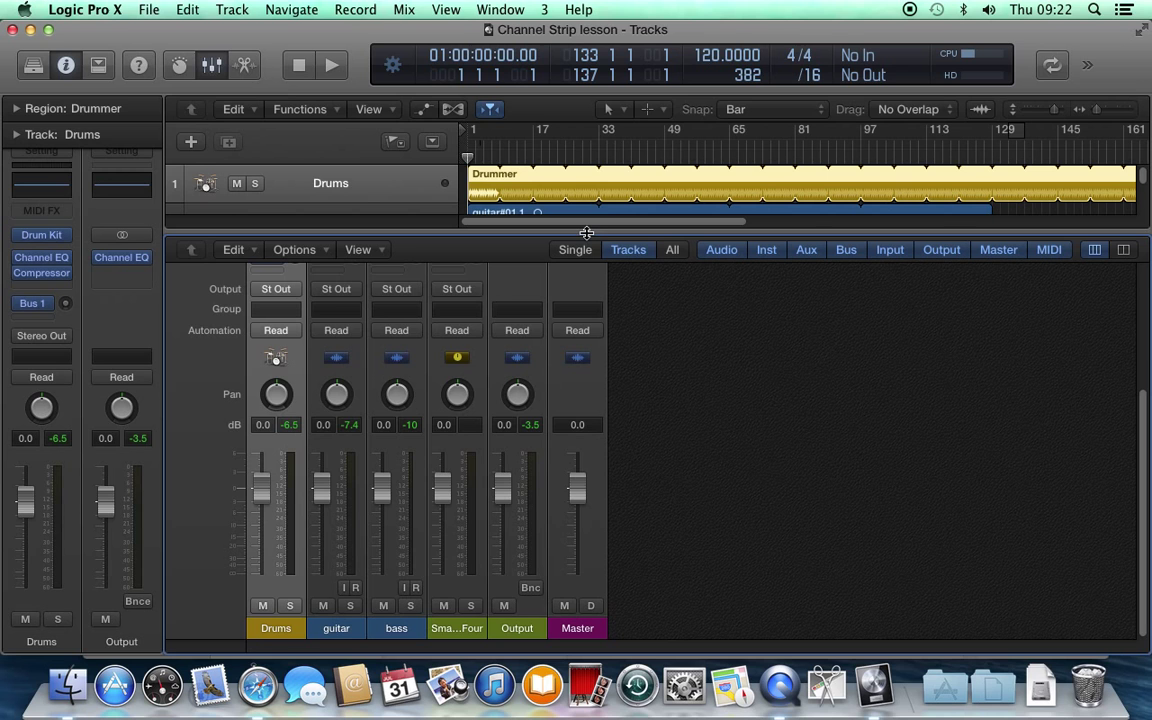
pyautogui.moveTo(585, 247); pyautogui.dragTo(614, 562)
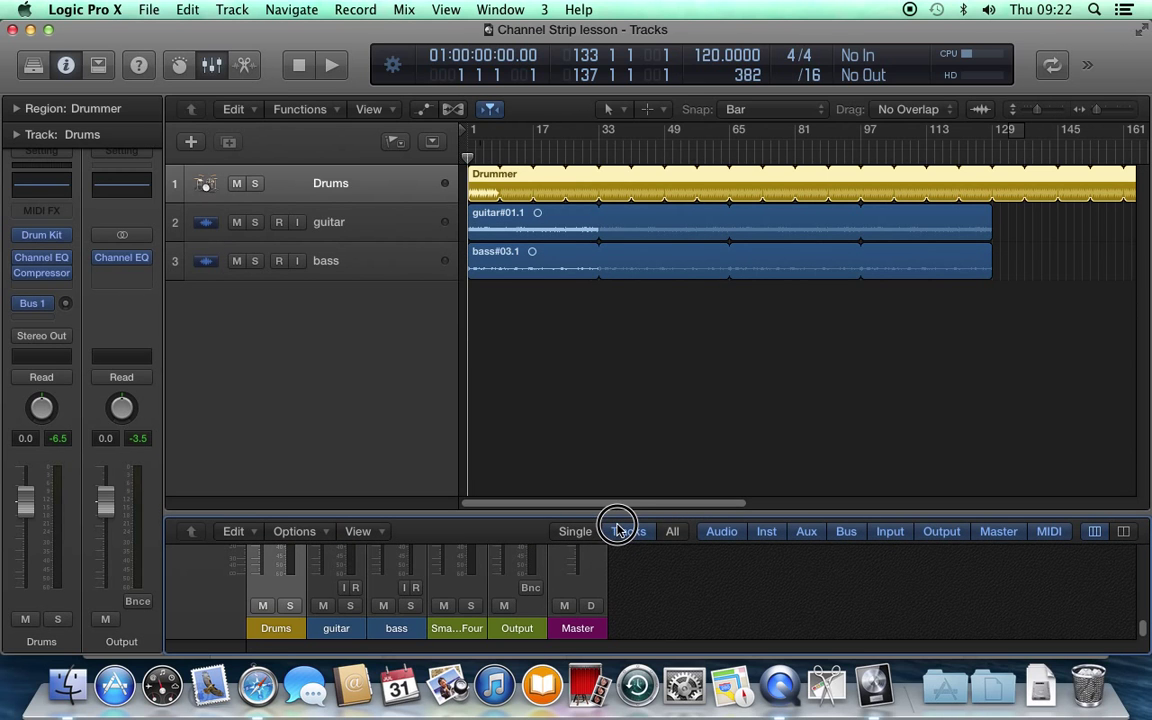
pyautogui.moveTo(618, 522); pyautogui.dragTo(623, 231)
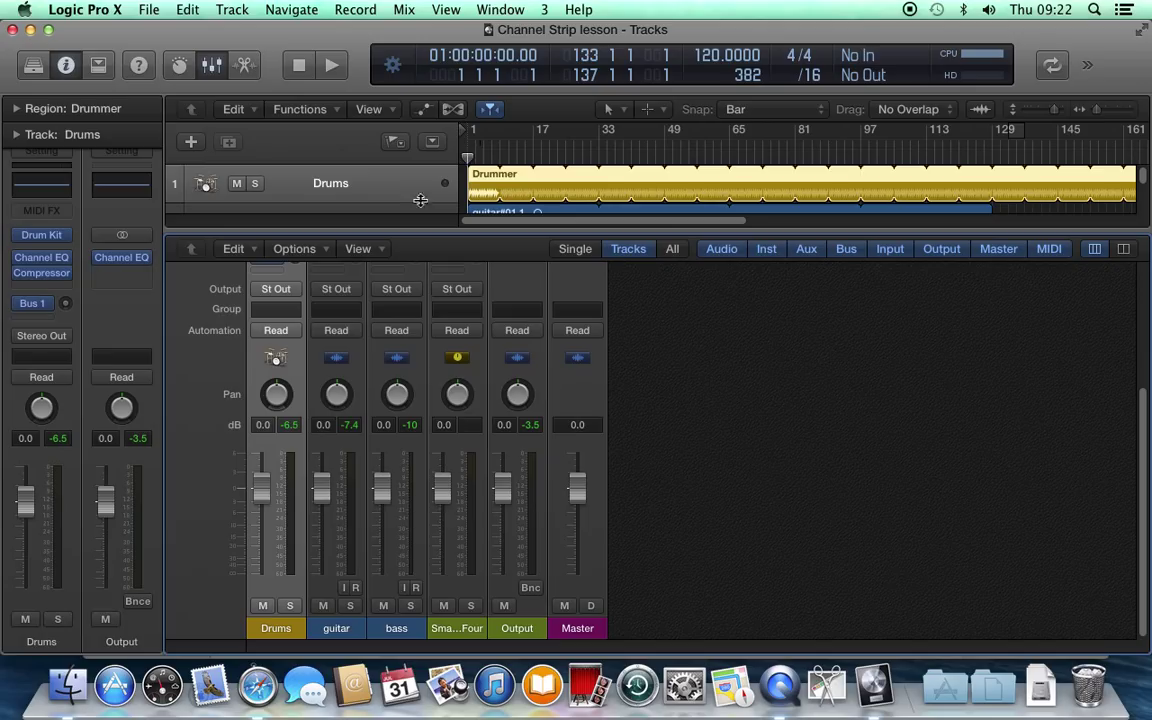
pyautogui.doubleClick(330, 186)
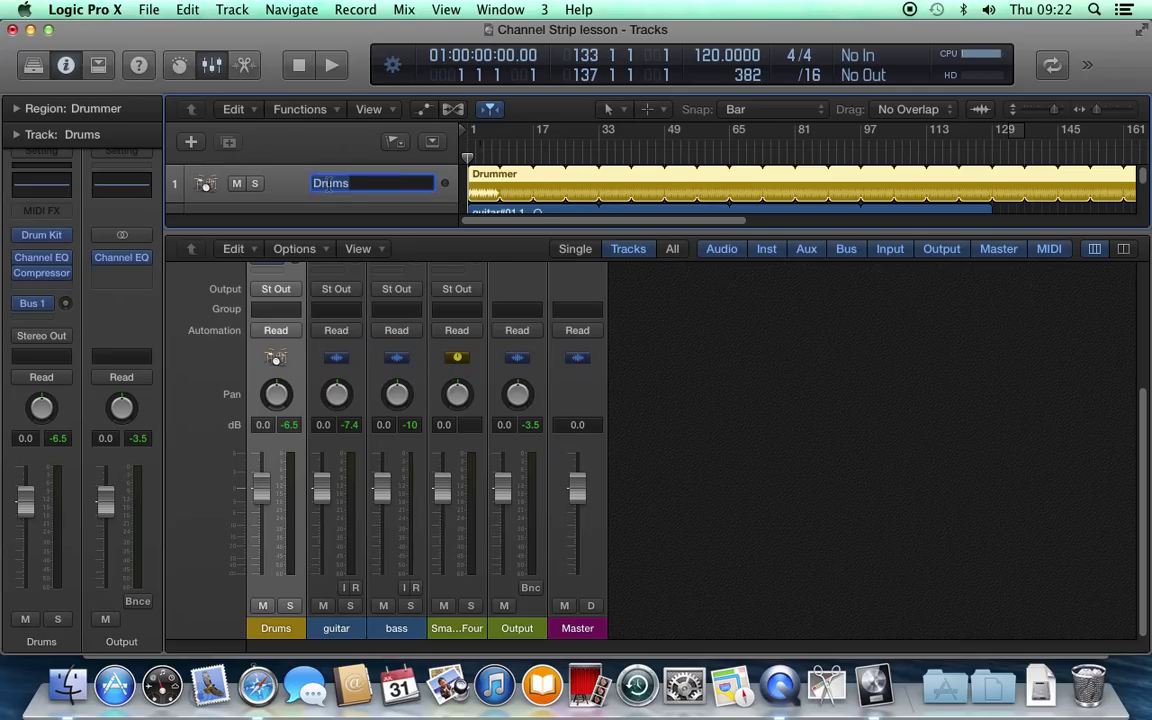
pyautogui.write('Software')
pyautogui.press('Return')
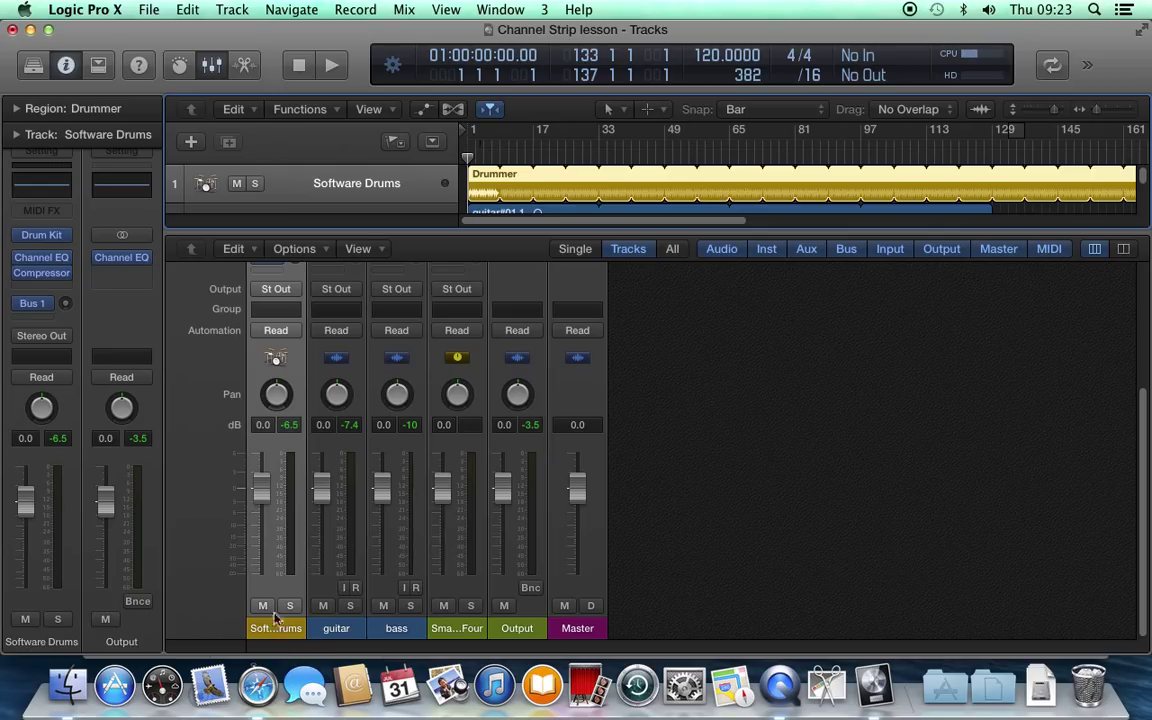
pyautogui.doubleClick(350, 192)
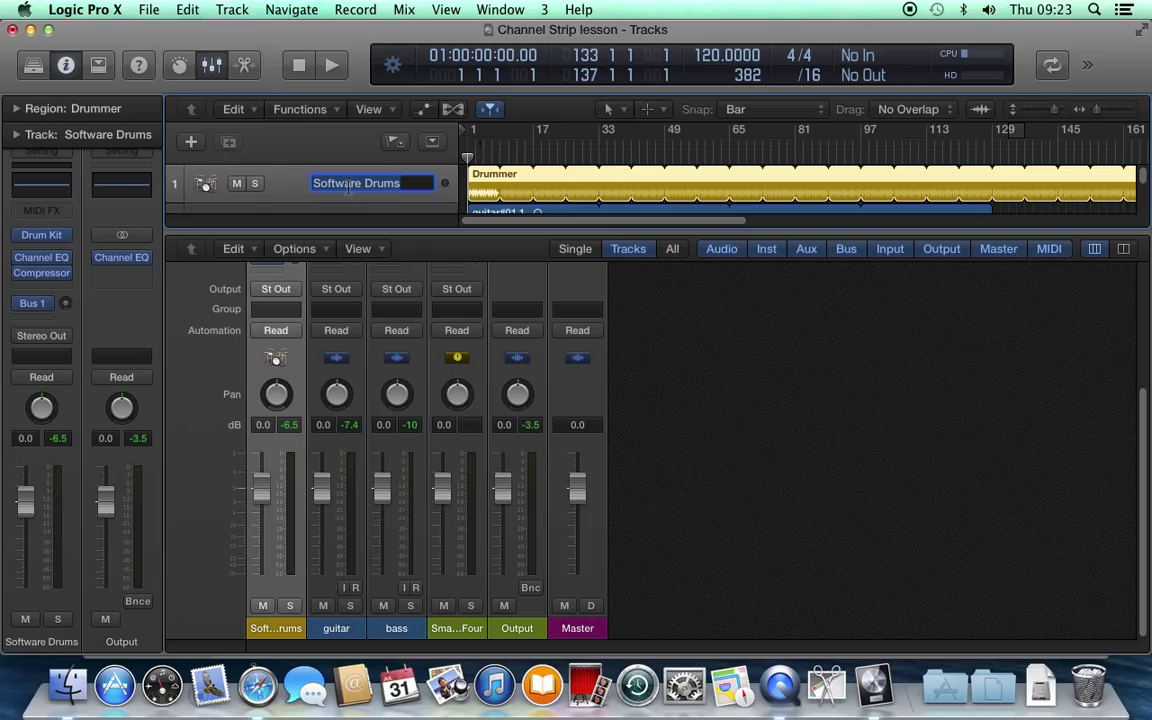
pyautogui.write('D')
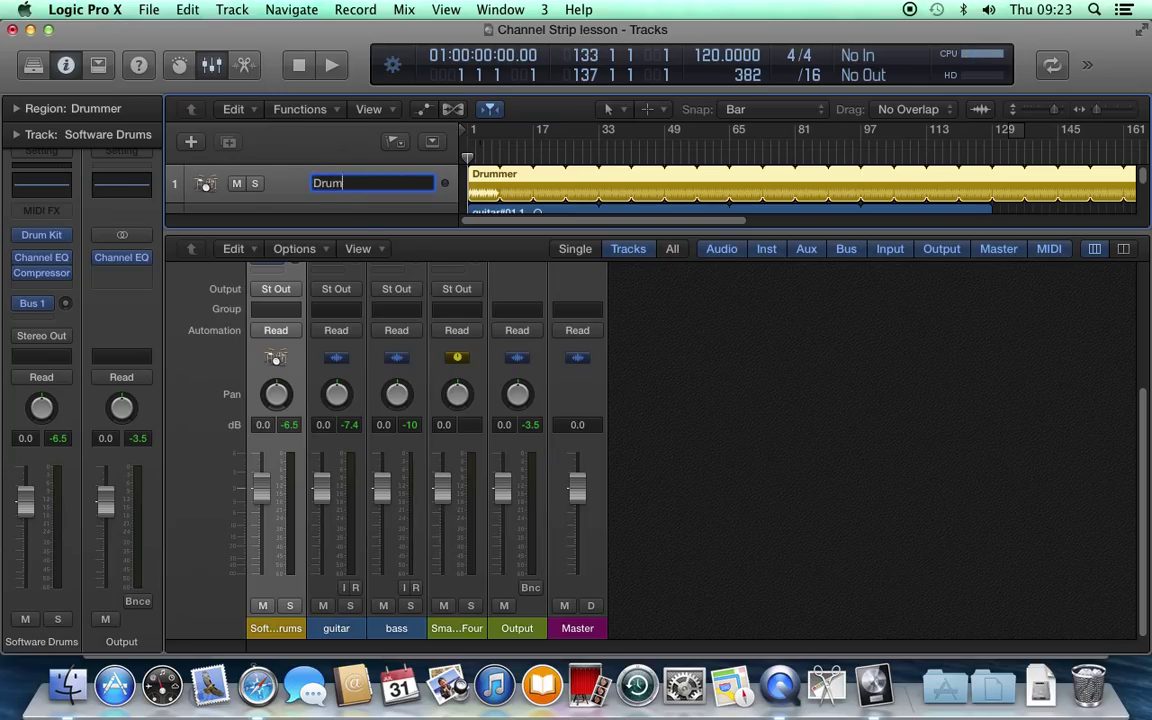
pyautogui.press('Return')
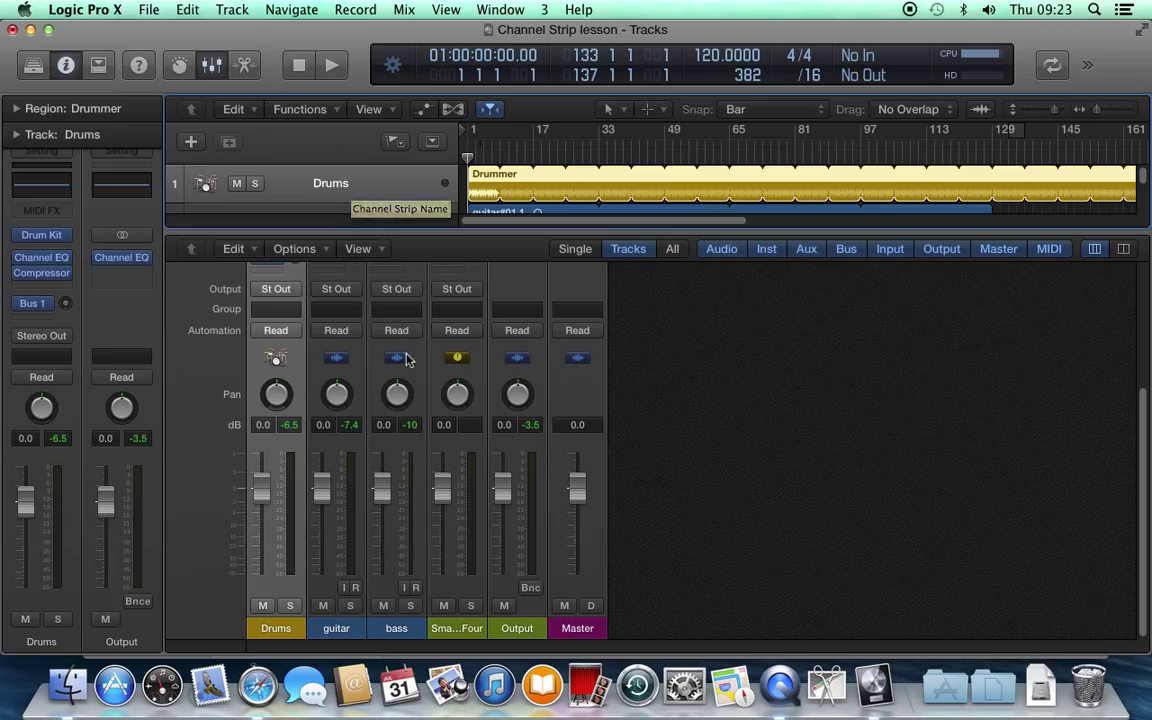
# Step: Select the guitar strip and enlarge the mixer to show Input and Audio FX slots
pyautogui.click(337, 629)
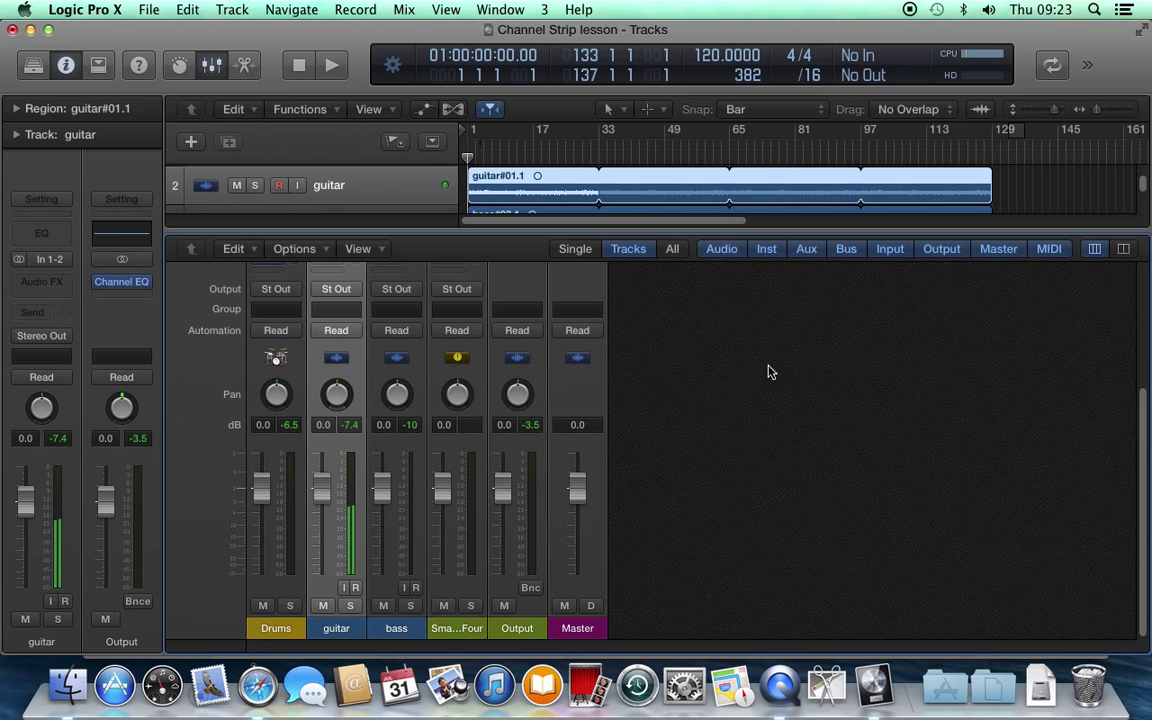
pyautogui.moveTo(727, 232); pyautogui.dragTo(727, 208)
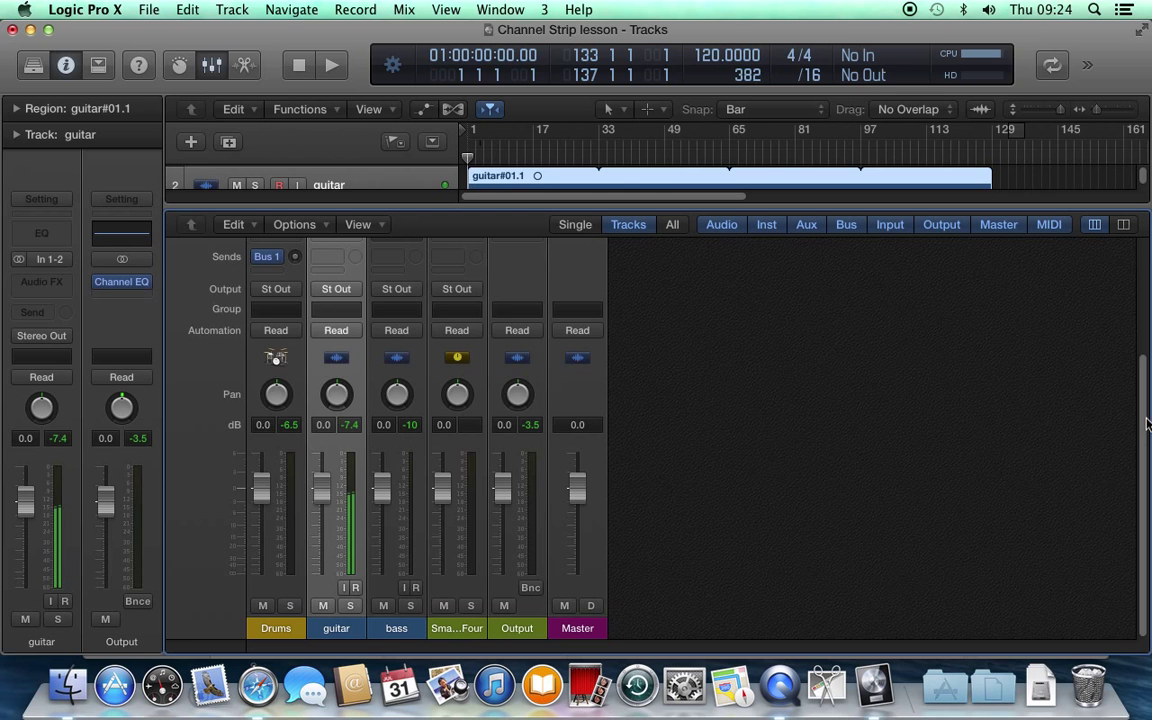
pyautogui.moveTo(1134, 405); pyautogui.dragTo(1137, 305)
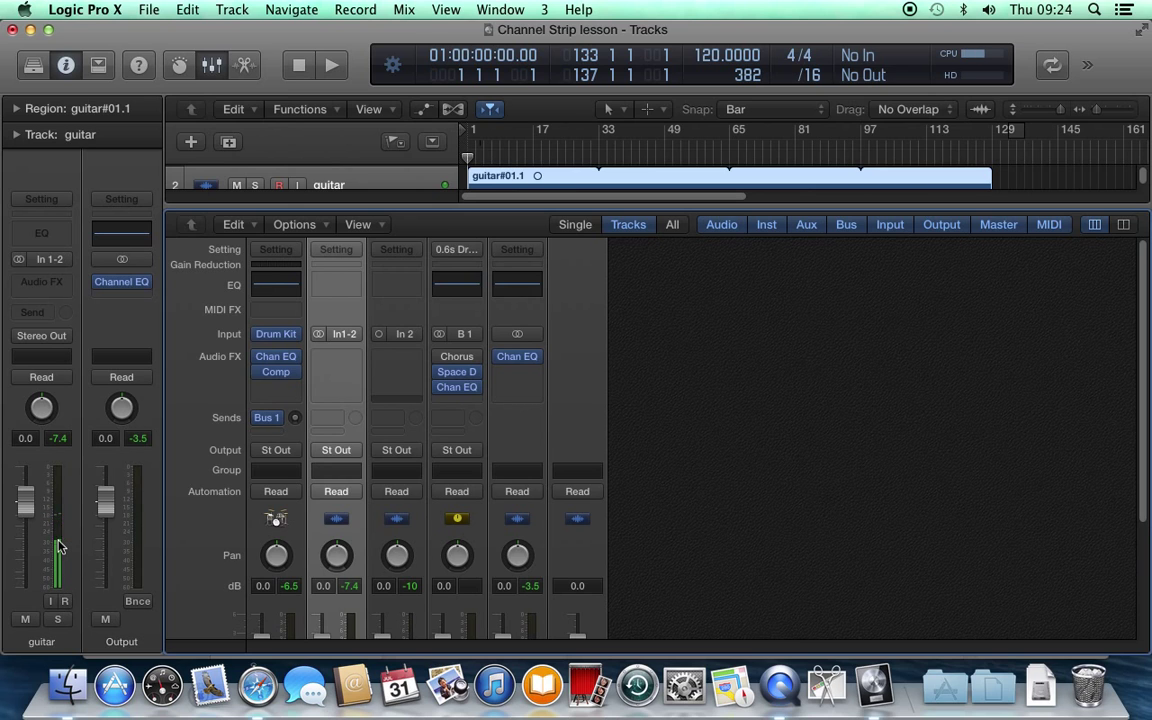
pyautogui.click(348, 336)
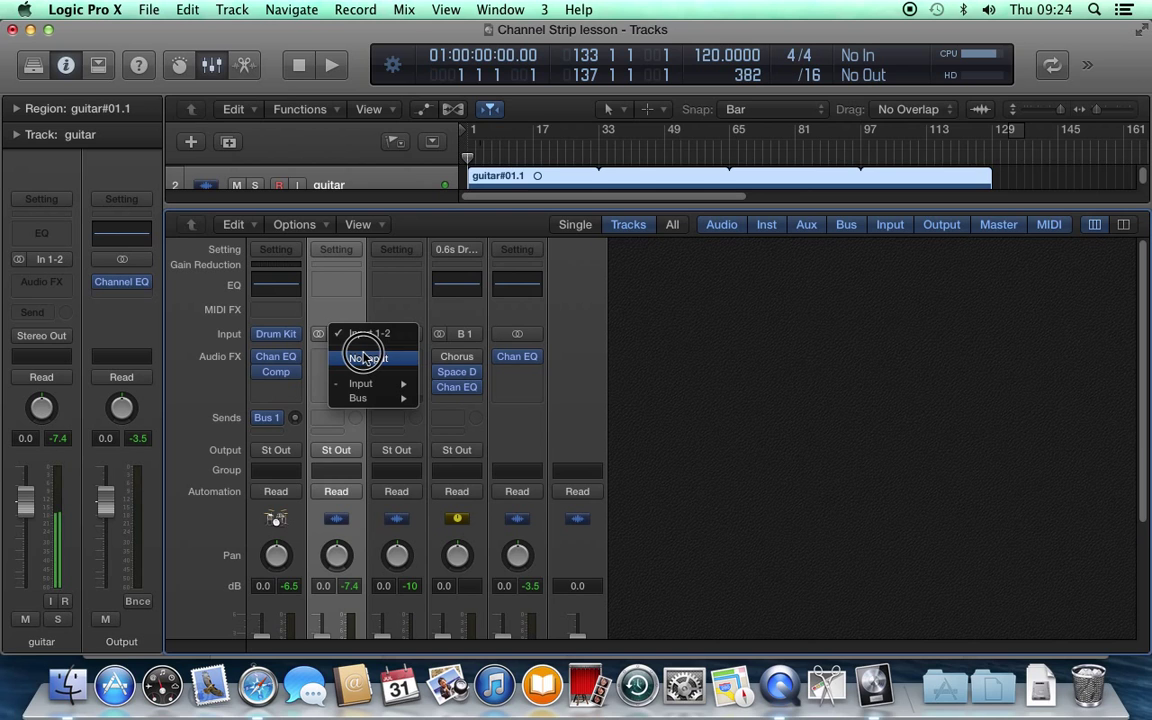
pyautogui.click(365, 358)
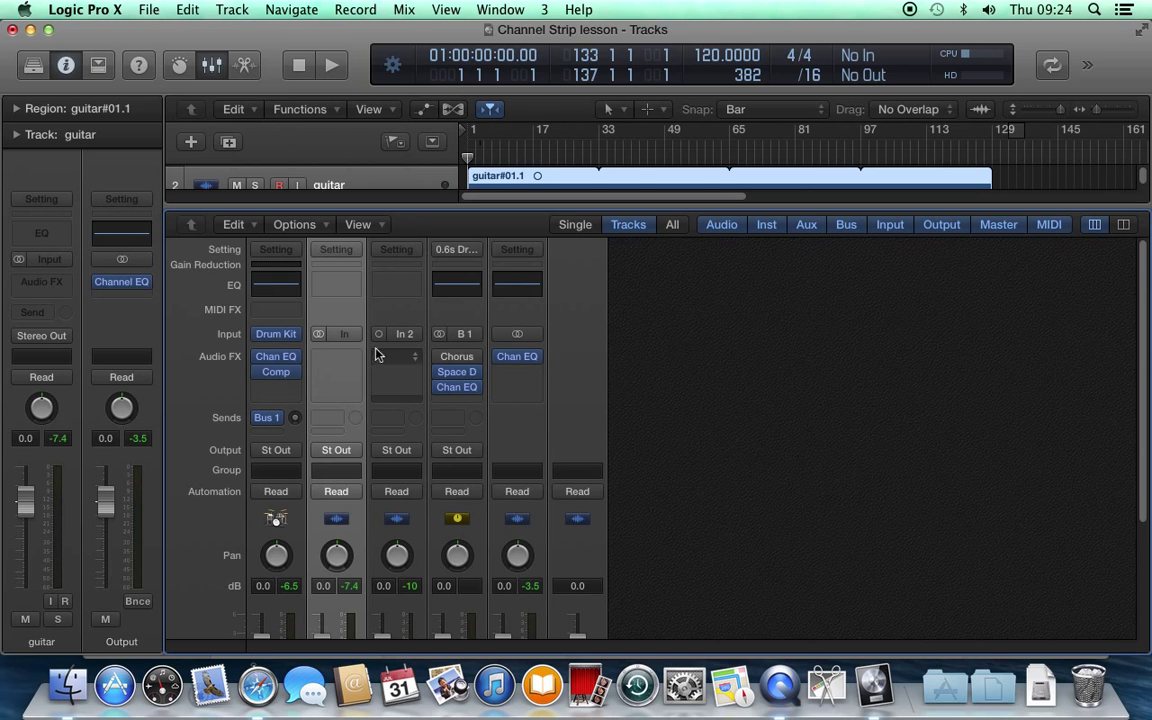
pyautogui.moveTo(1138, 380)
pyautogui.mouseDown()
pyautogui.moveTo(1131, 470)
pyautogui.moveTo(1128, 375)
pyautogui.mouseUp()
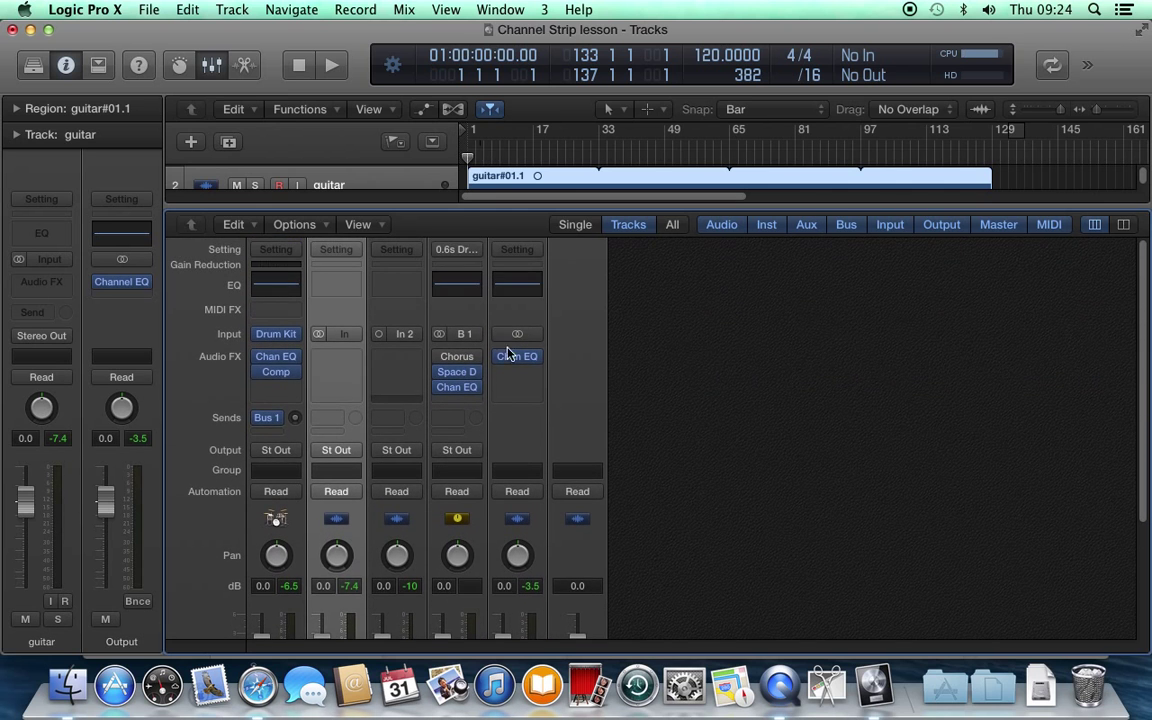
pyautogui.click(340, 337)
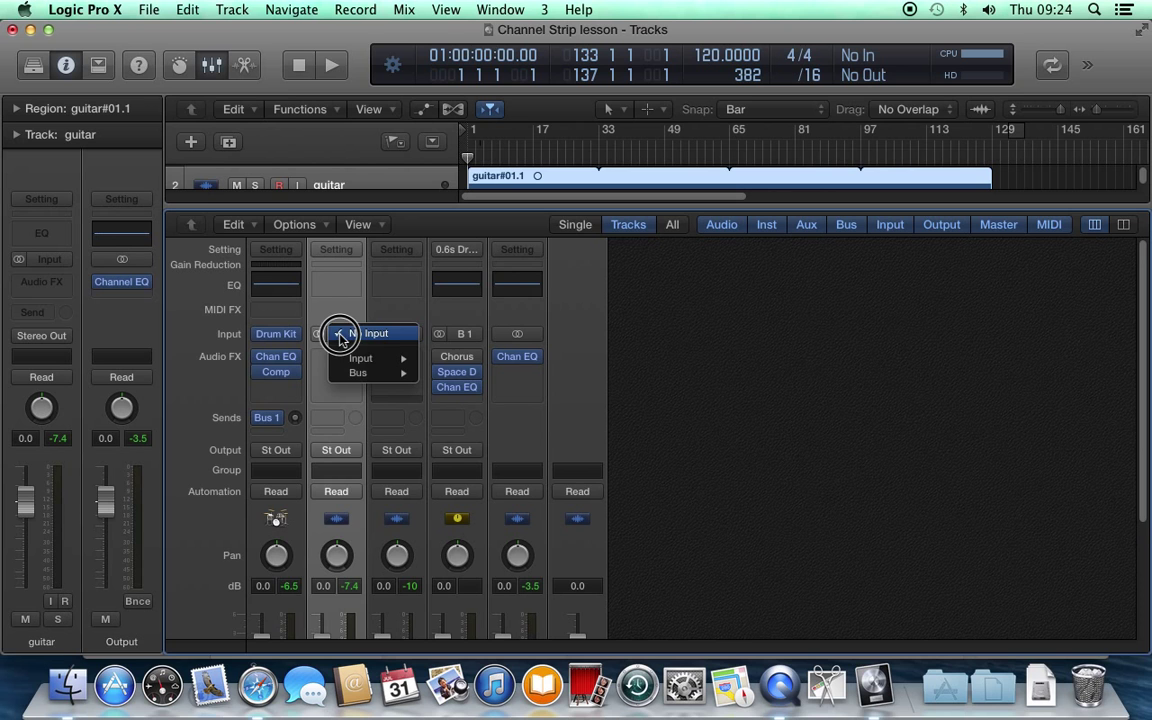
pyautogui.moveTo(350, 358)
pyautogui.click(478, 360)
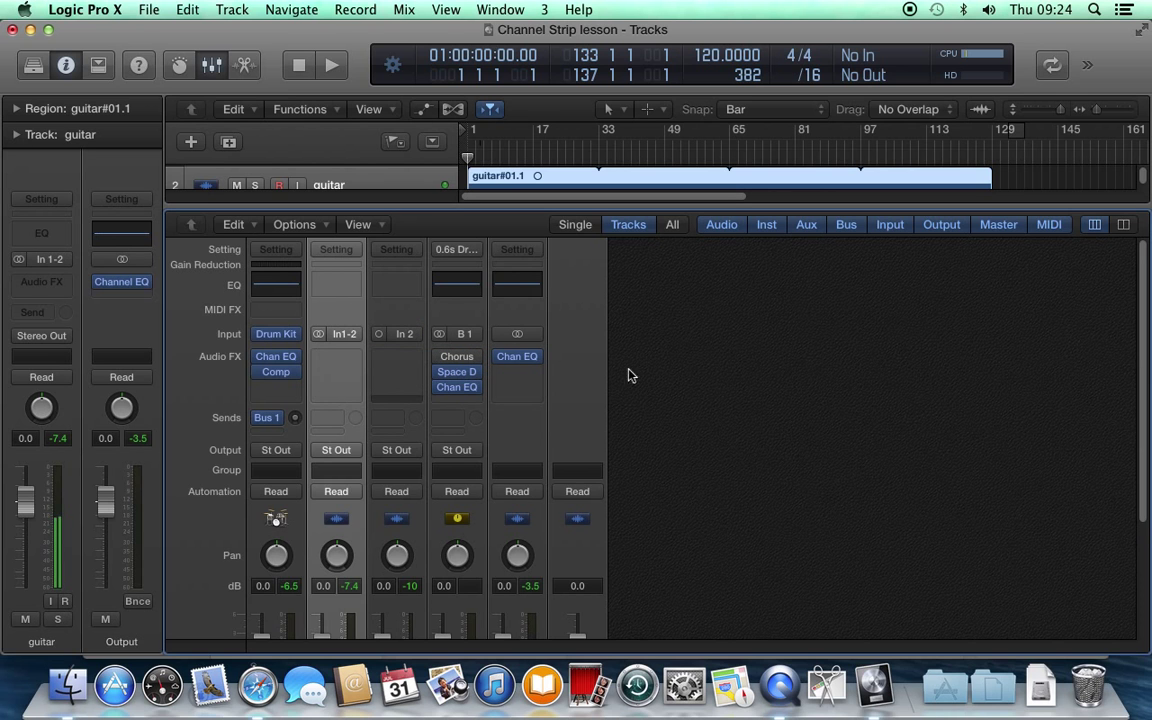
pyautogui.moveTo(1139, 345); pyautogui.dragTo(1140, 460)
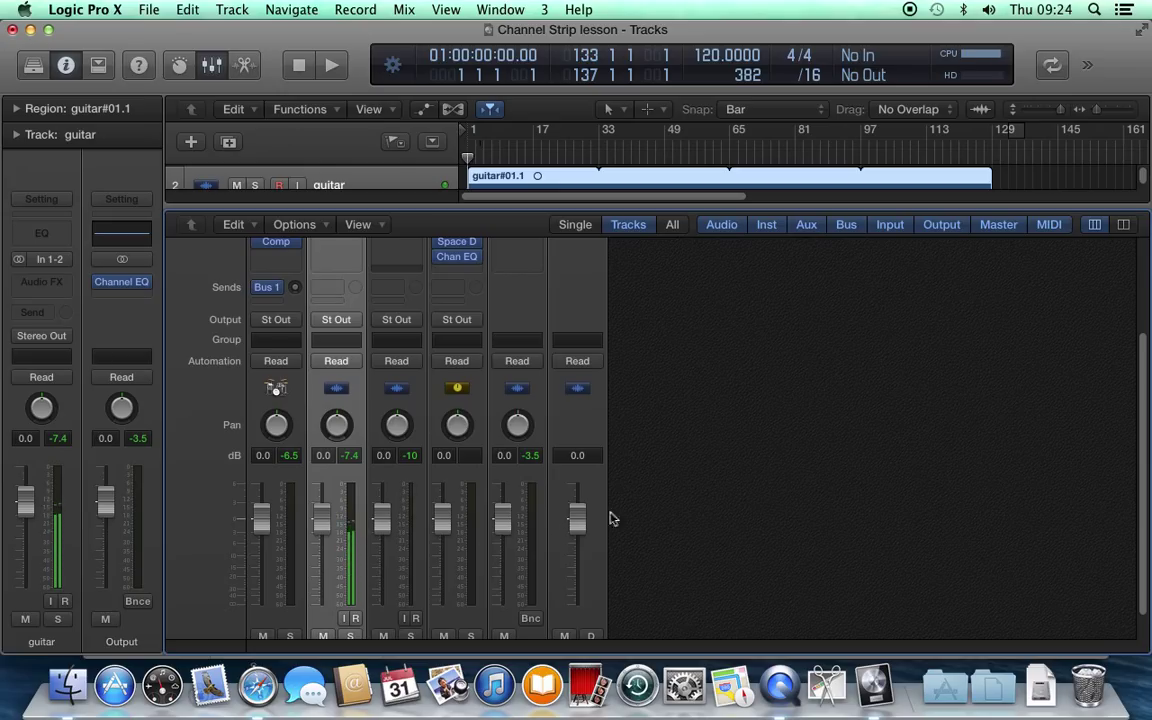
pyautogui.press('space')
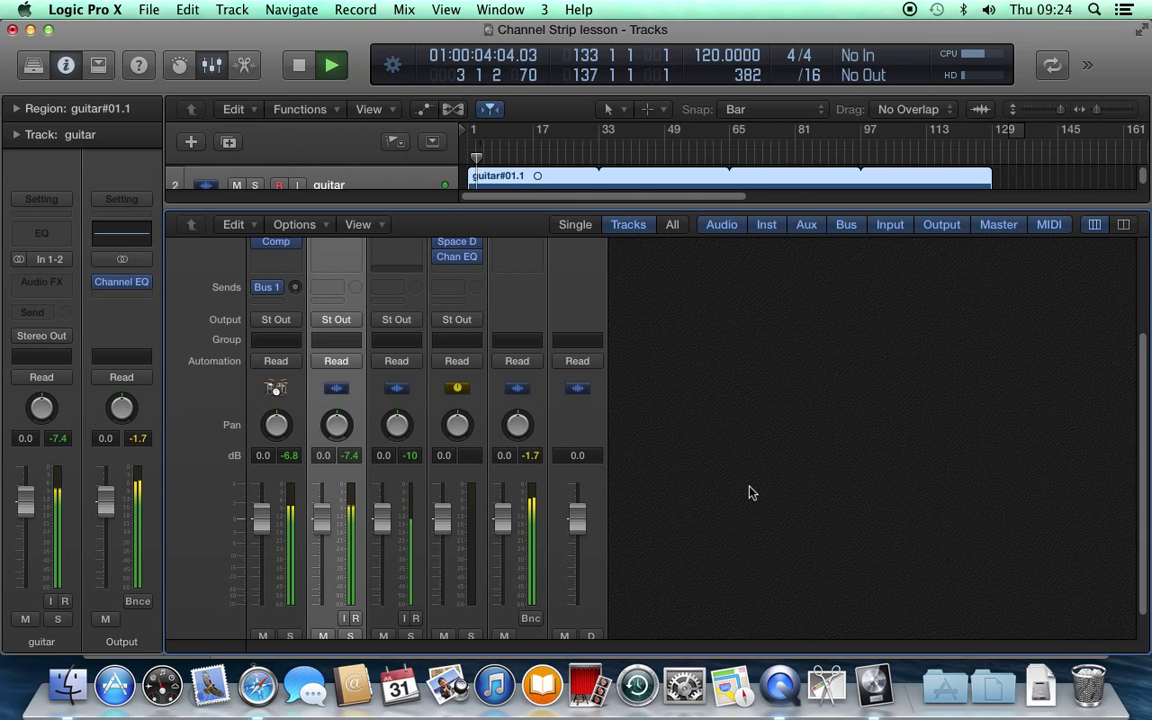
pyautogui.press('space')
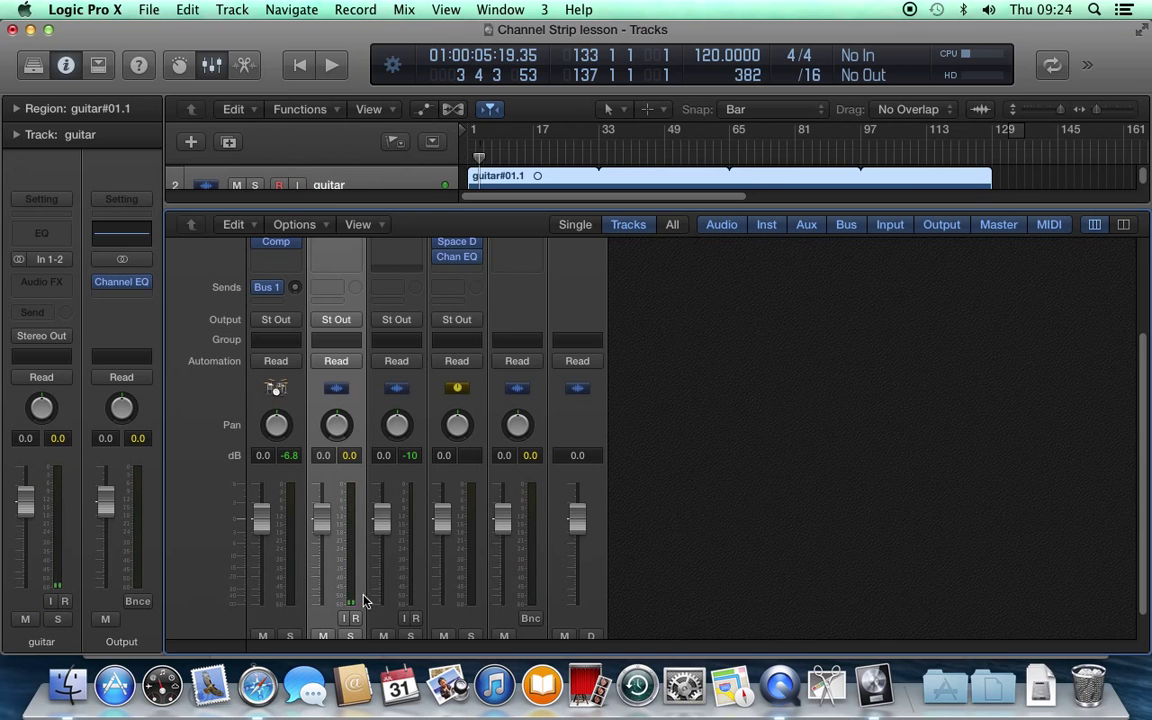
pyautogui.click(344, 618)
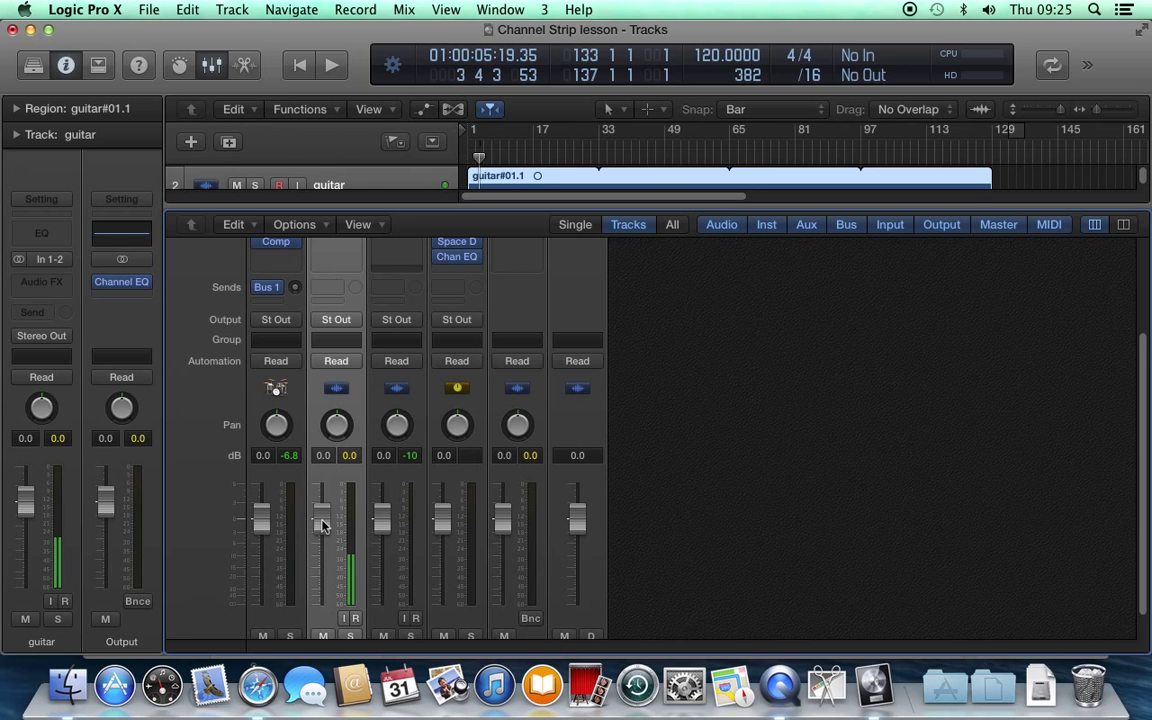
pyautogui.moveTo(321, 517); pyautogui.dragTo(322, 697)
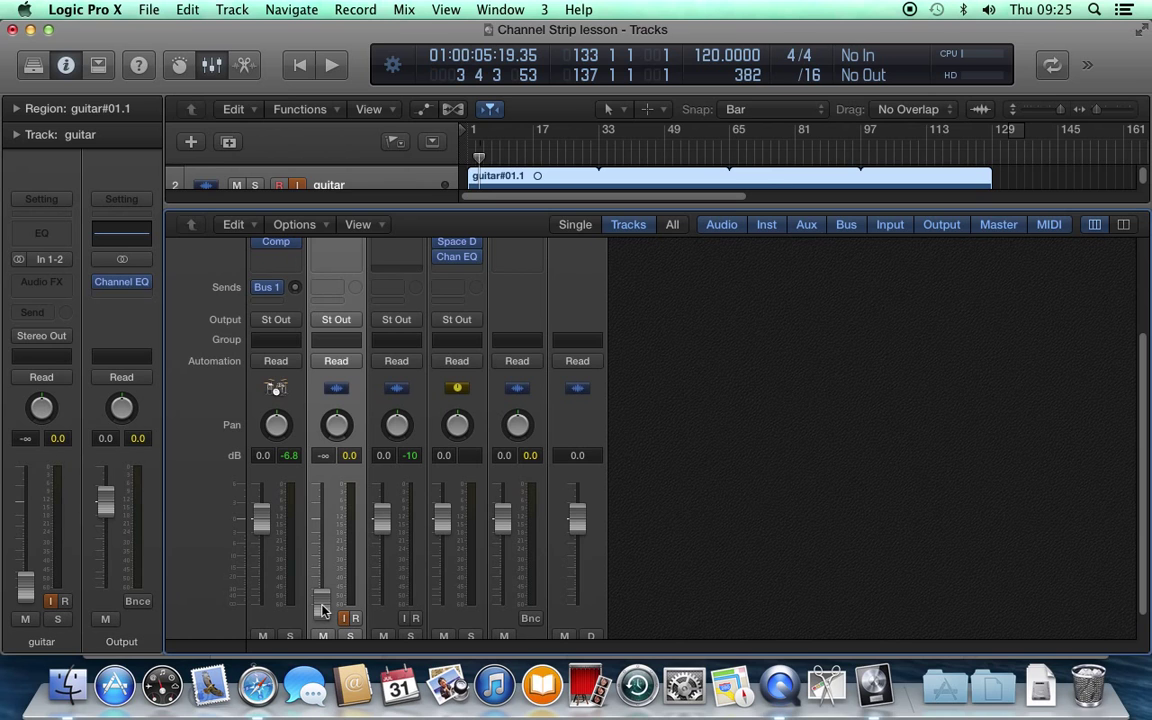
pyautogui.moveTo(322, 610); pyautogui.dragTo(321, 584)
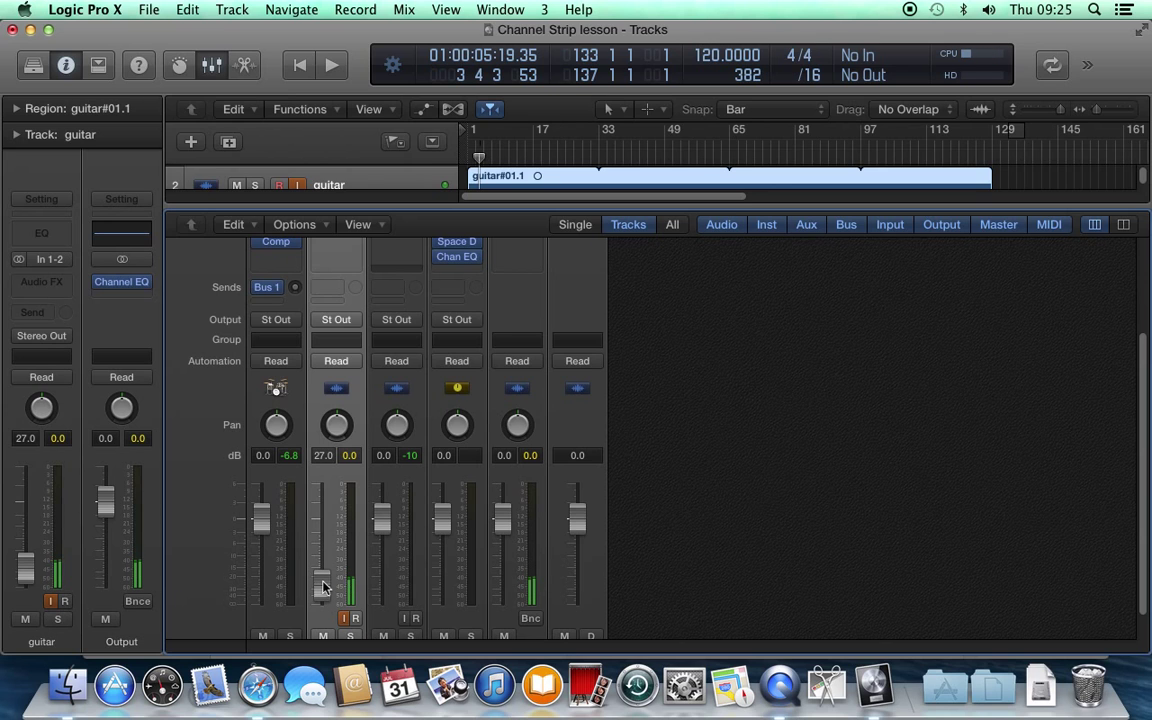
pyautogui.press('space')
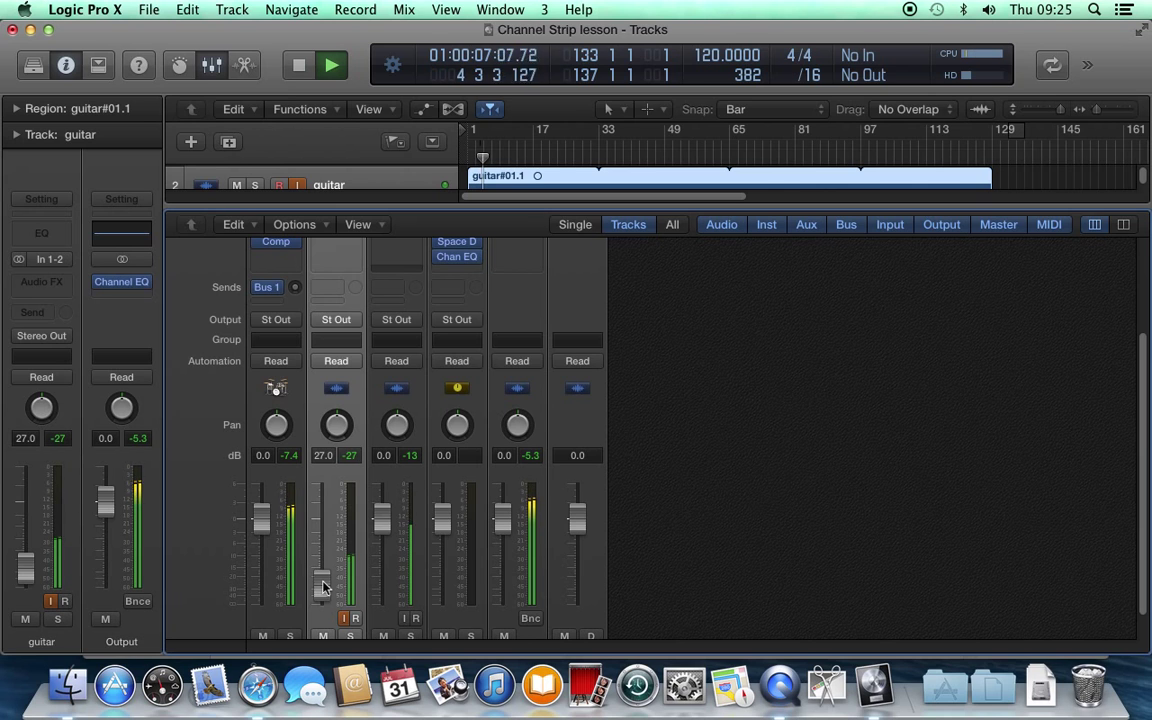
pyautogui.press('space')
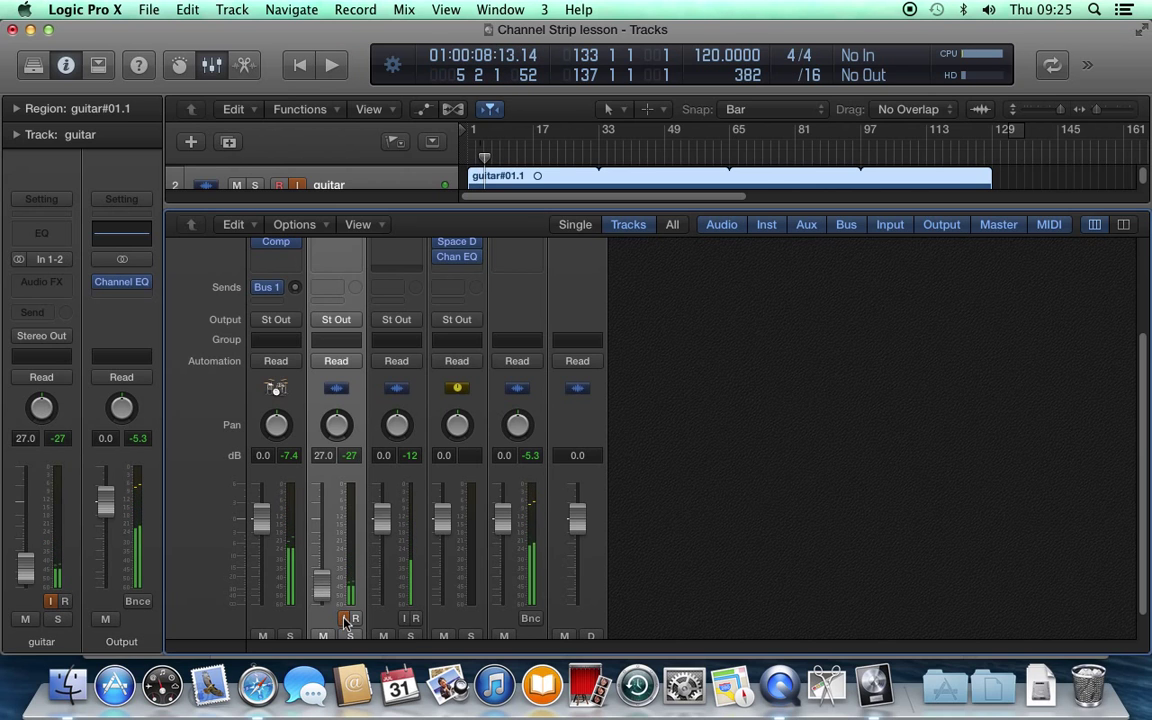
pyautogui.keyDown('alt'); pyautogui.click(322, 585); pyautogui.keyUp('alt')
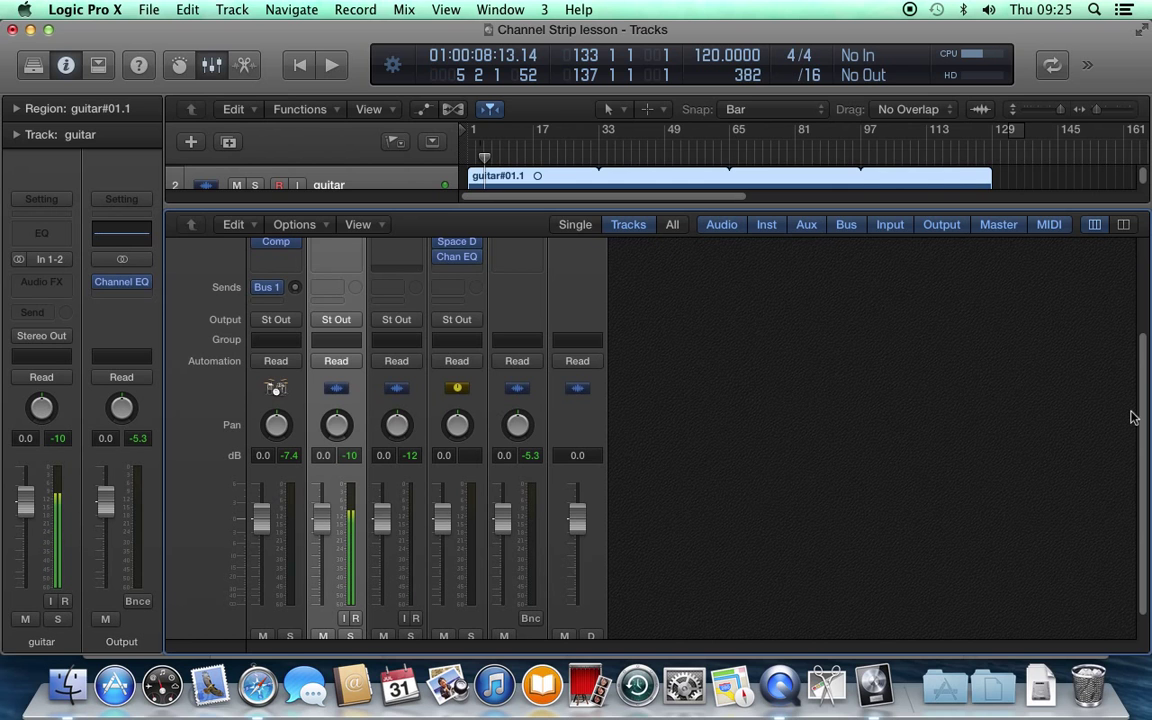
# Step: Scroll the mixer to check each strip's St Out output and toggle bass record-arm
pyautogui.scroll(-2, 1131, 432)
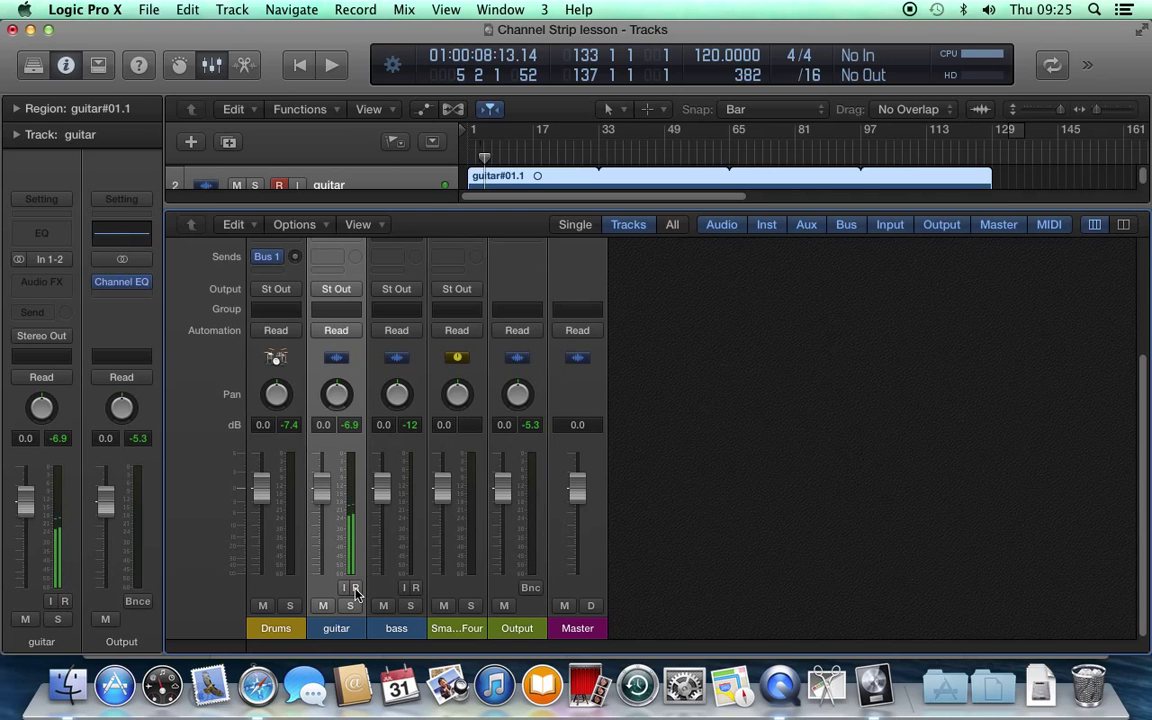
pyautogui.click(415, 588)
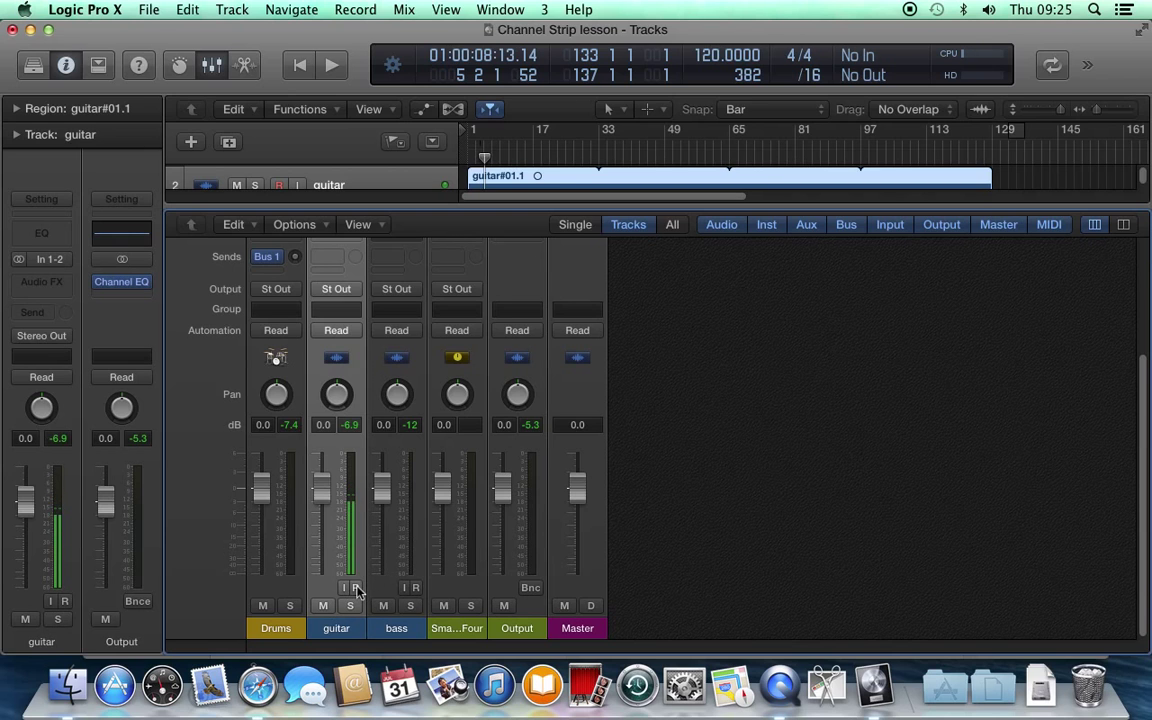
# Step: During playback, mute and unmute the guitar twice and lower its fader, then stop
pyautogui.press('space')
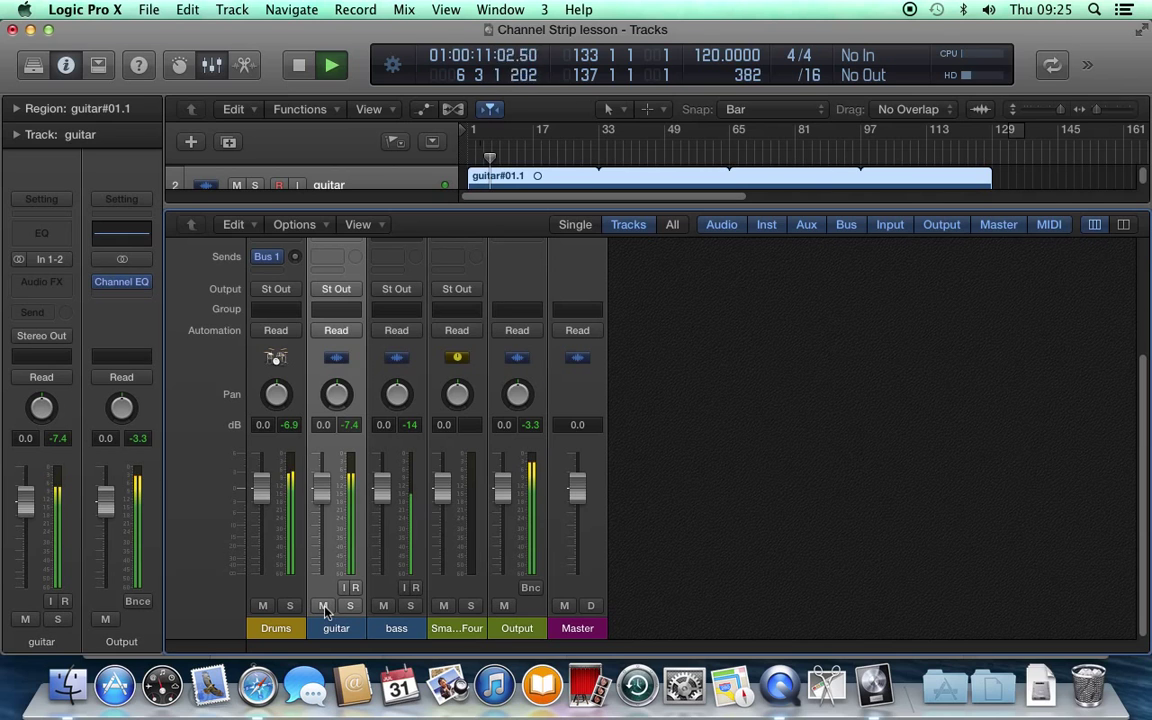
pyautogui.click(324, 607)
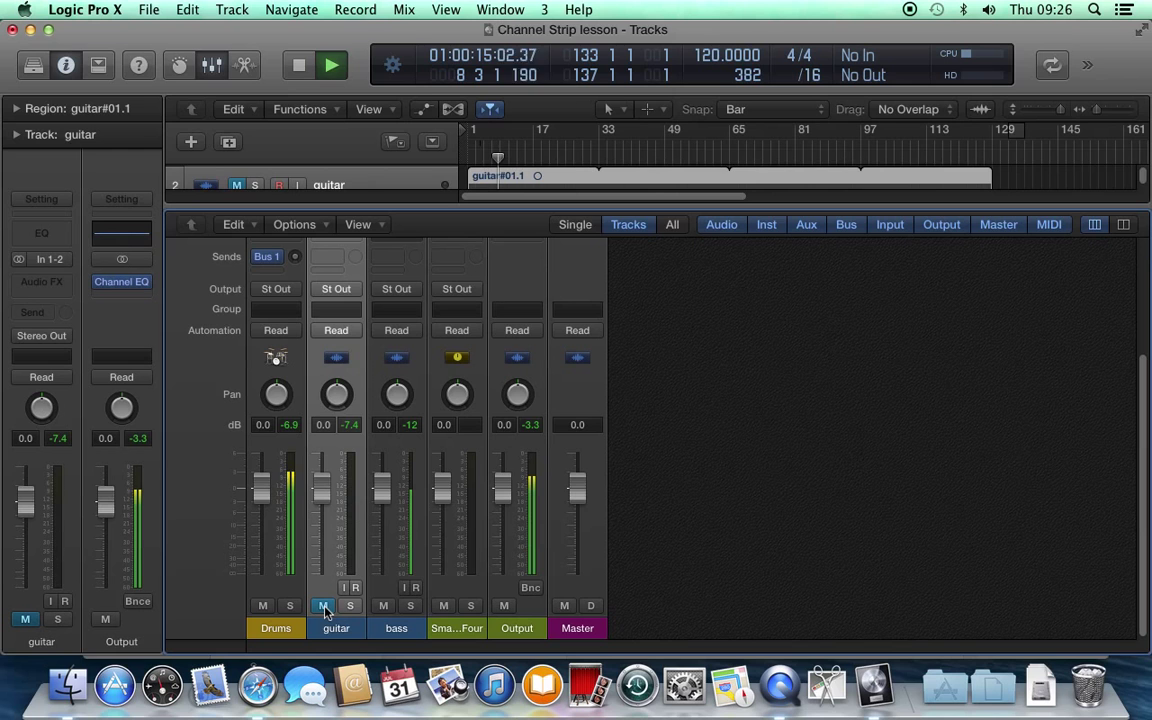
pyautogui.click(324, 607)
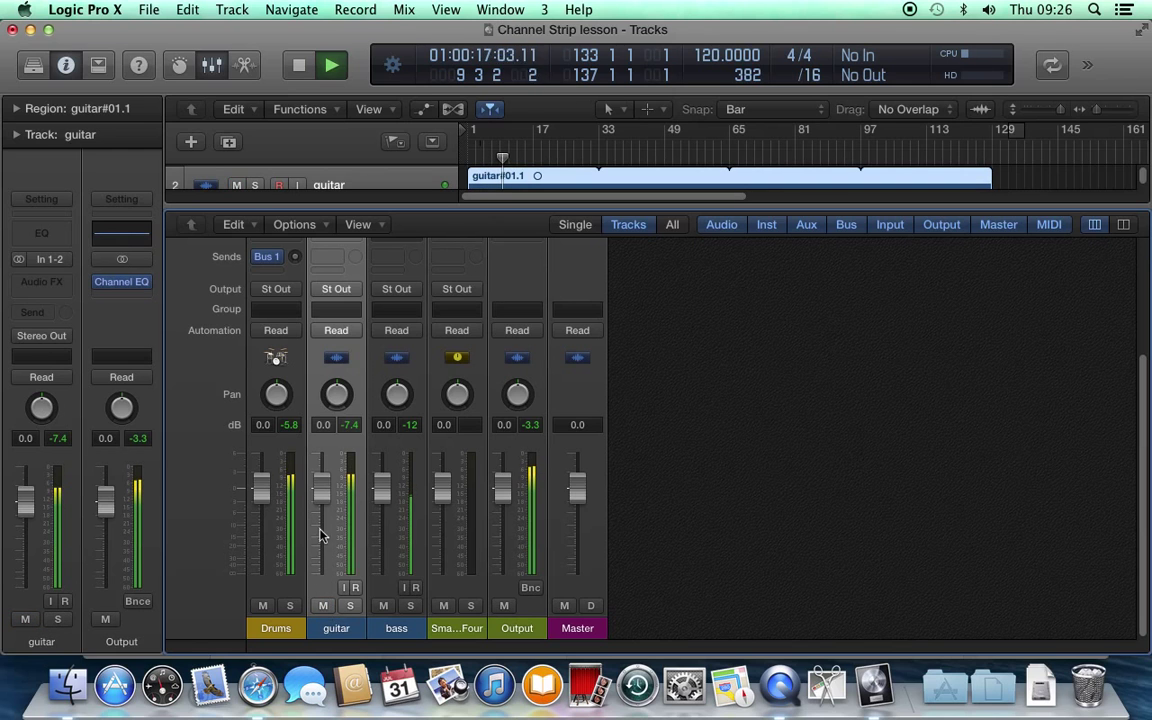
pyautogui.moveTo(322, 490); pyautogui.dragTo(321, 542)
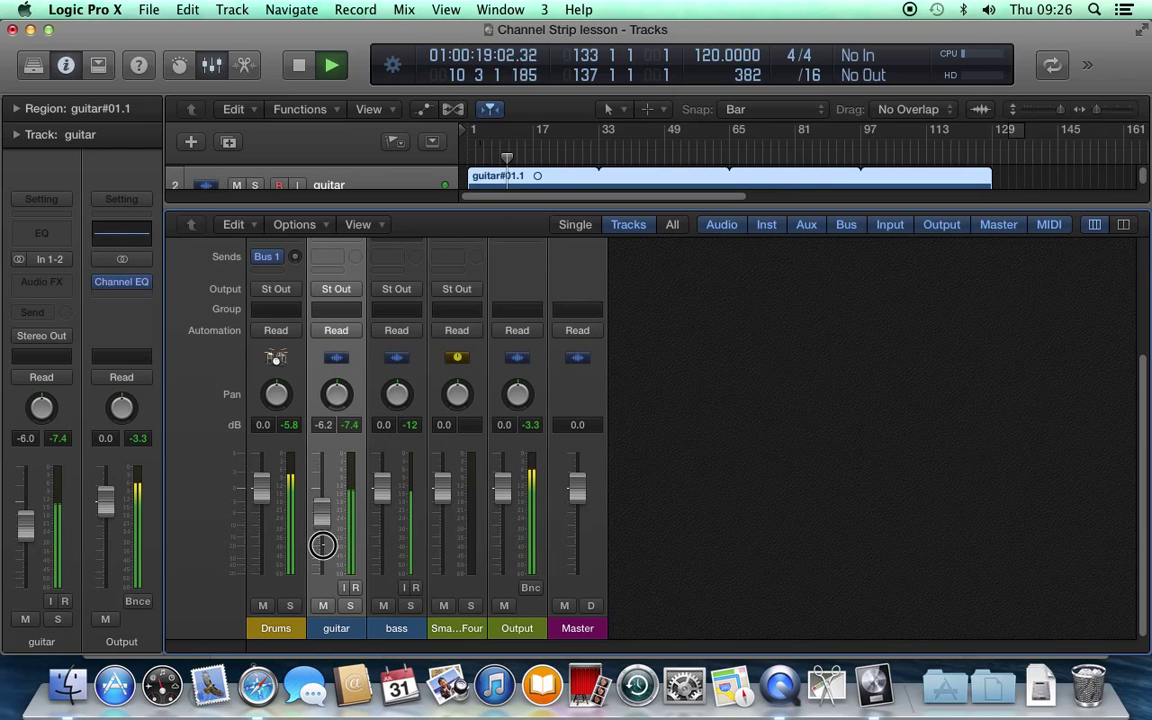
pyautogui.click(324, 607)
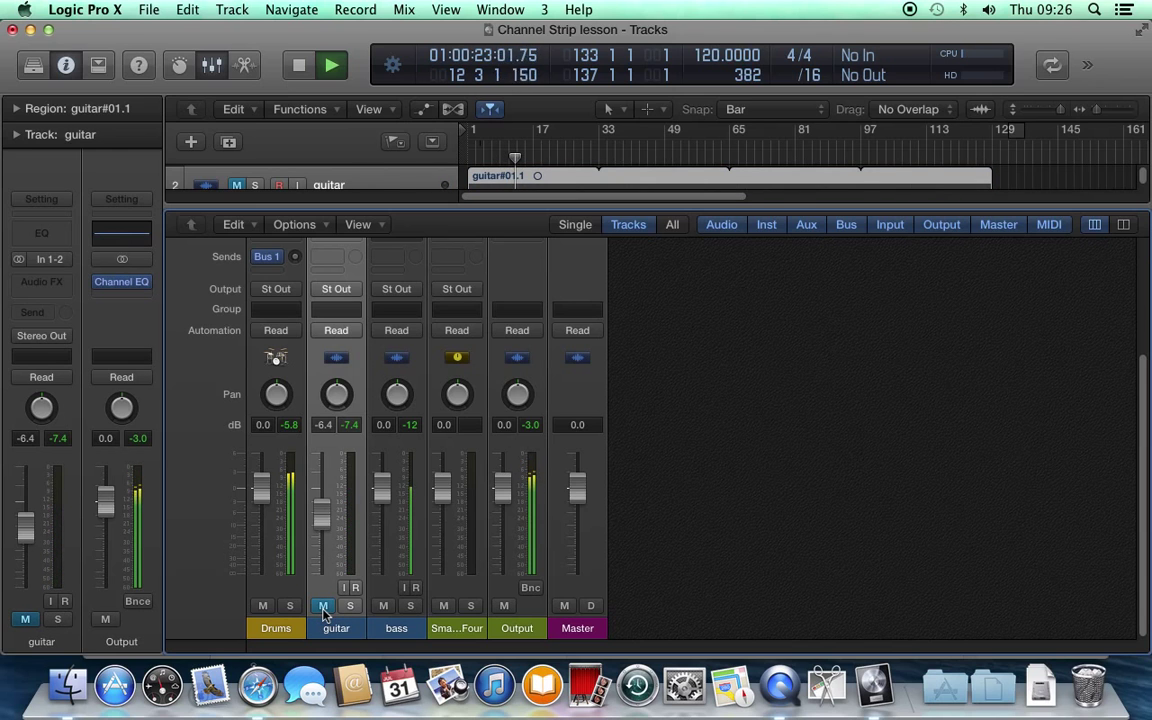
pyautogui.click(323, 607)
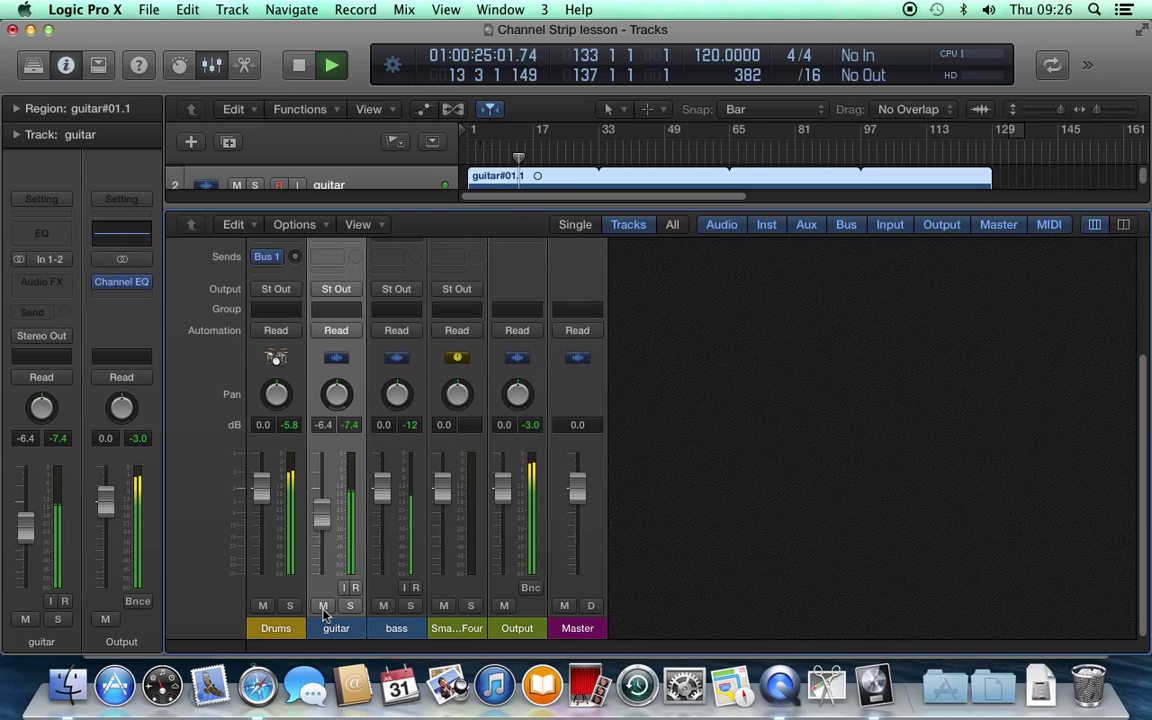
pyautogui.press('space')
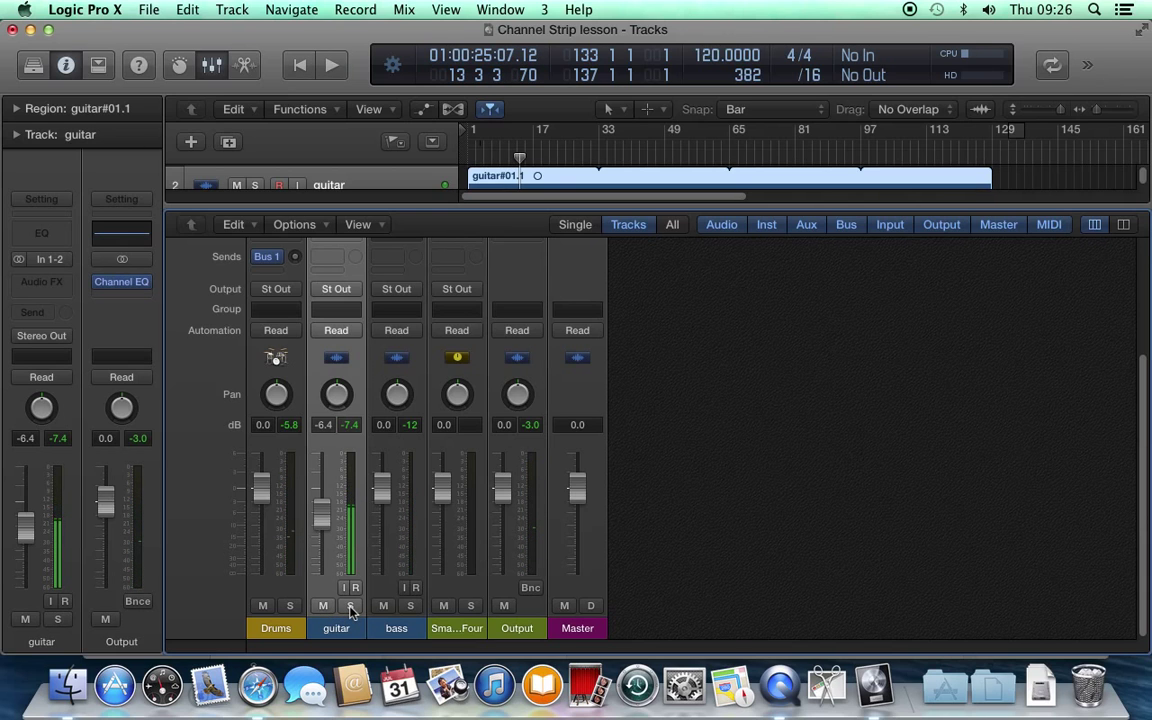
# Step: Replay from the start, solo the guitar, set it to -9.8 dB, unsolo and stop
pyautogui.press('Return')
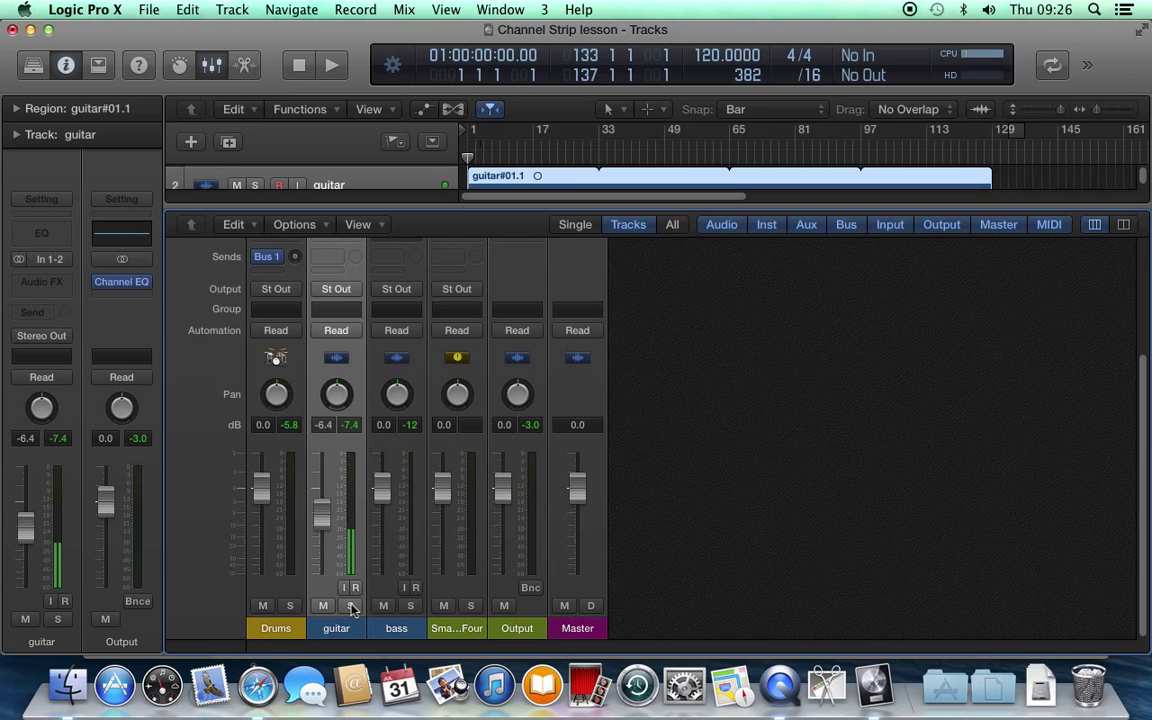
pyautogui.press('space')
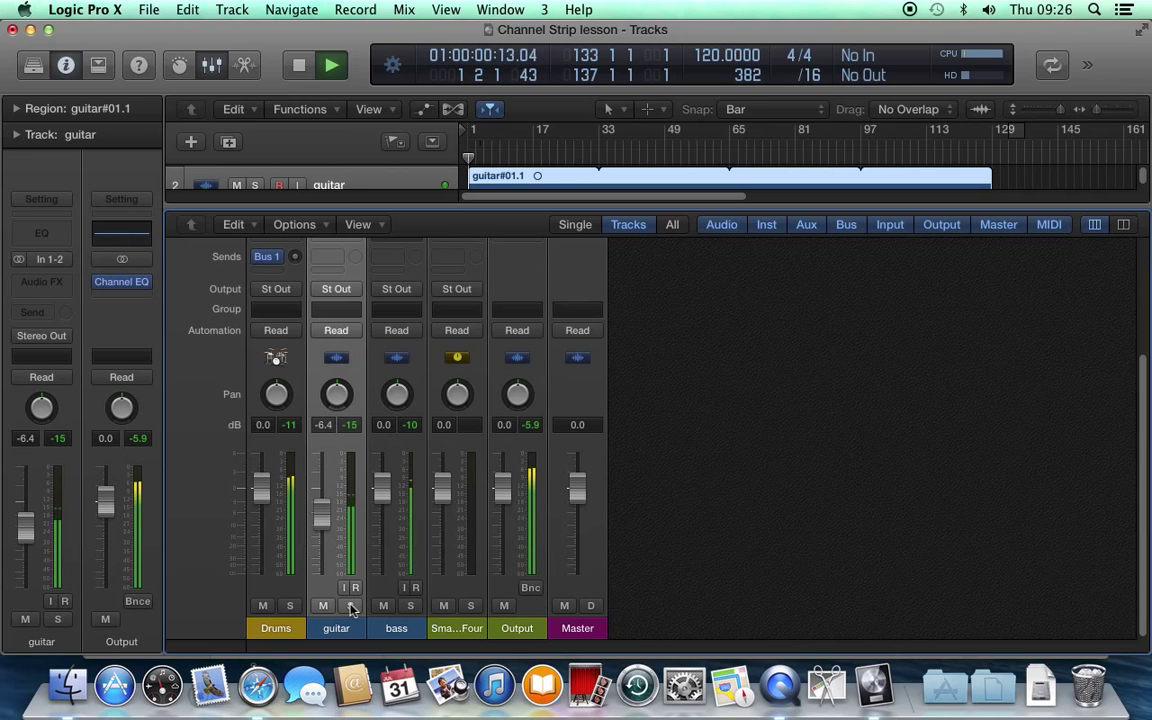
pyautogui.click(351, 606)
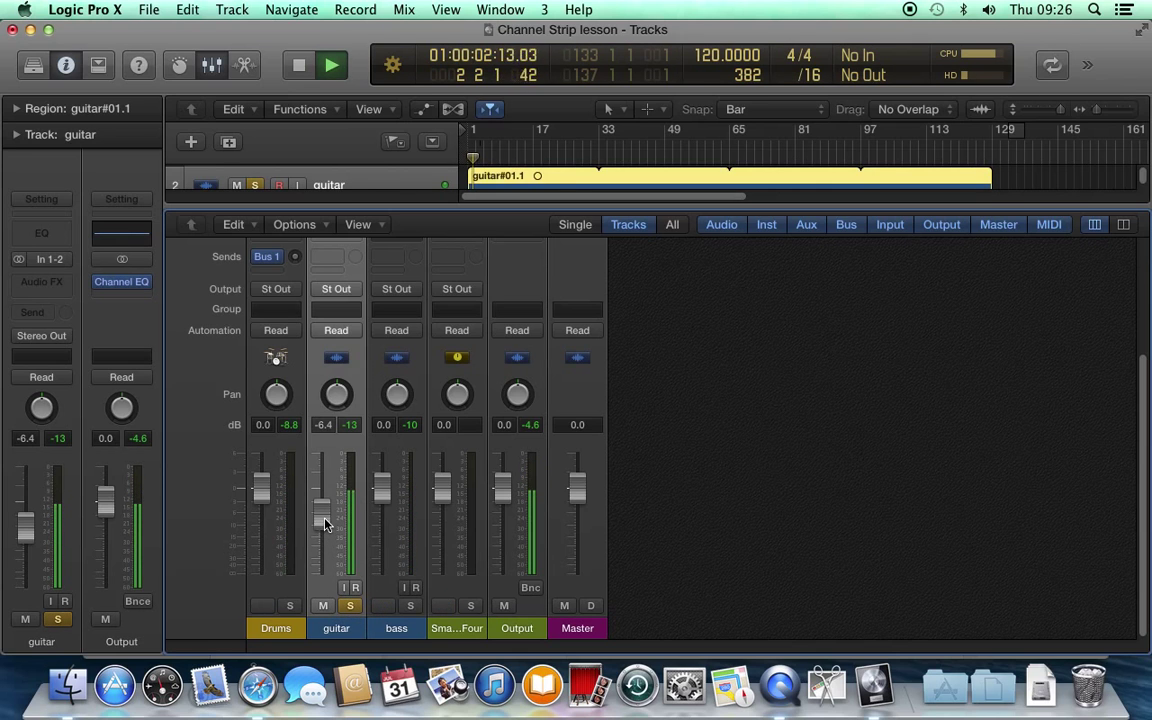
pyautogui.moveTo(321, 514); pyautogui.dragTo(322, 527)
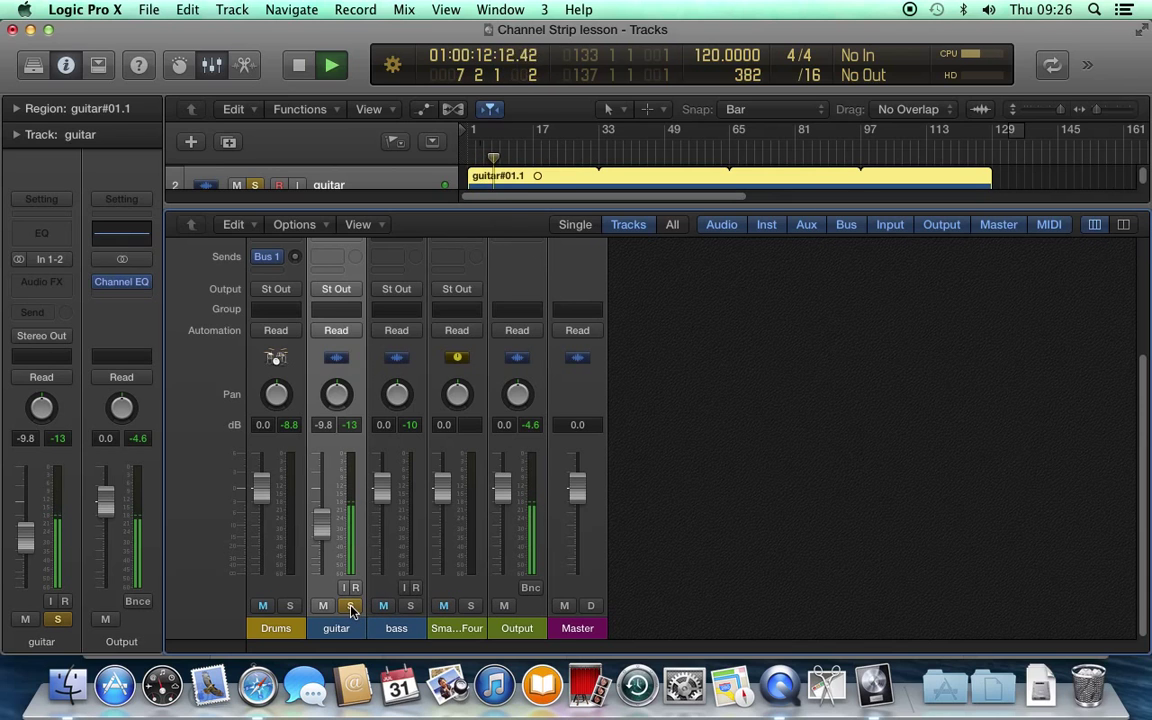
pyautogui.click(350, 607)
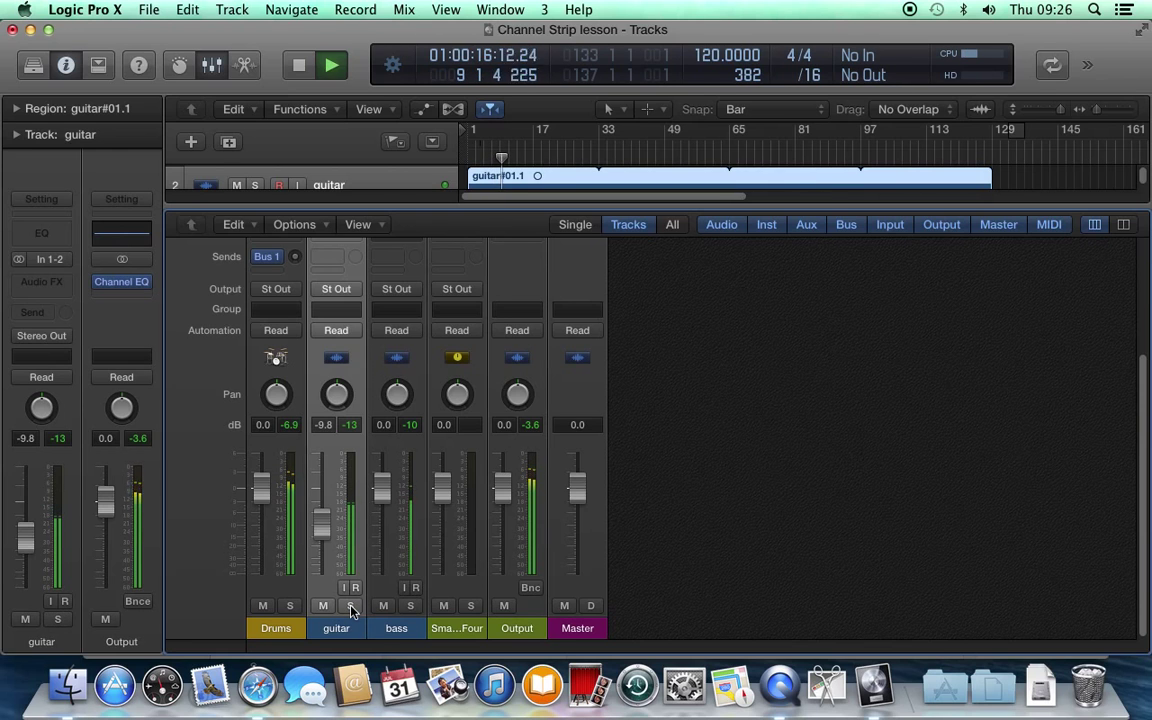
pyautogui.press('space')
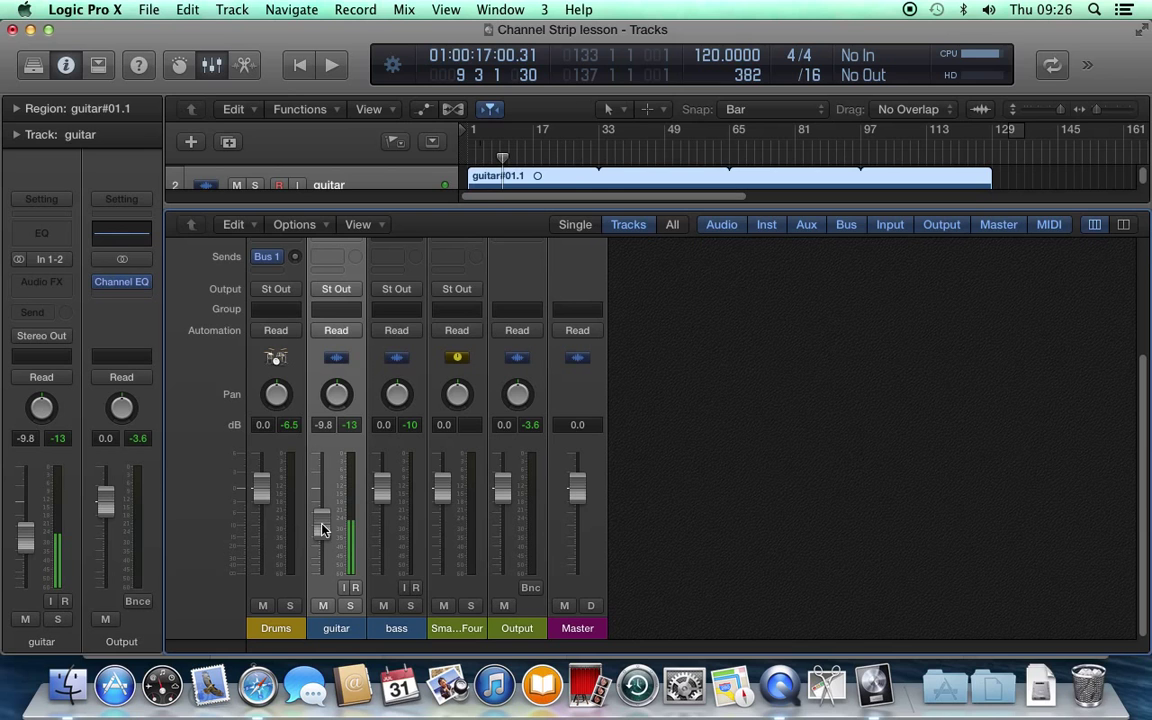
# Step: Raise the guitar volume to 14.8 dB while playing back, then stop
pyautogui.press('space')
pyautogui.moveTo(320, 528); pyautogui.dragTo(308, 460)
pyautogui.press('space')
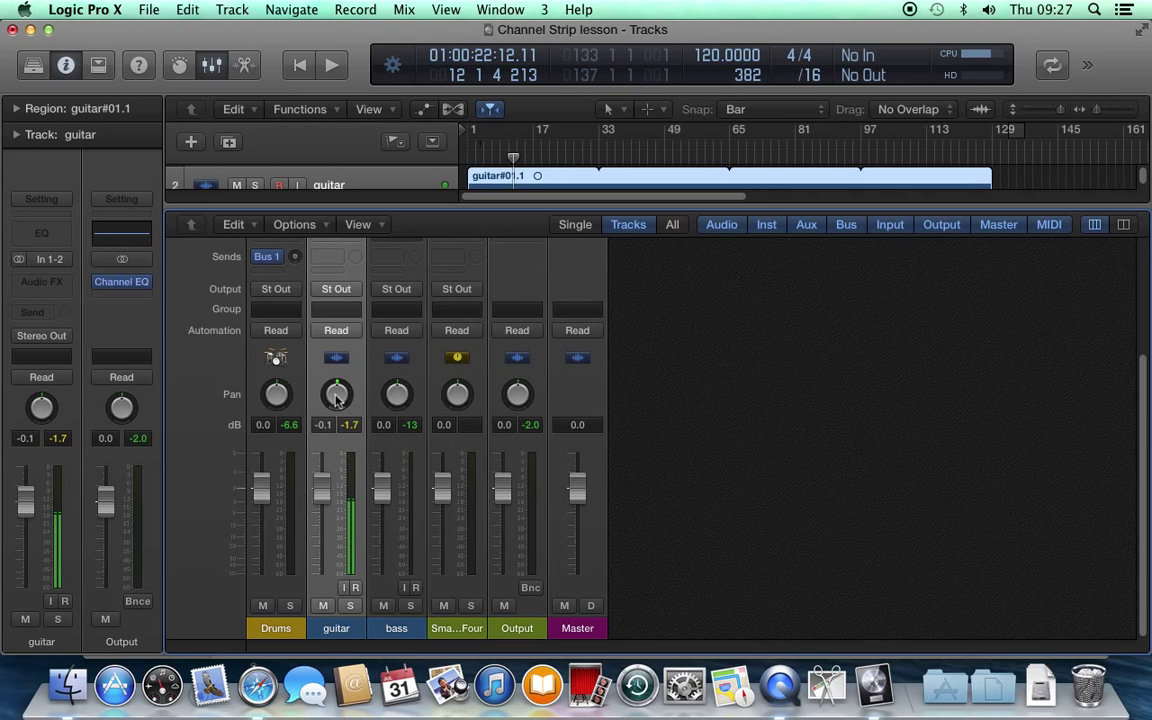
pyautogui.press('space')
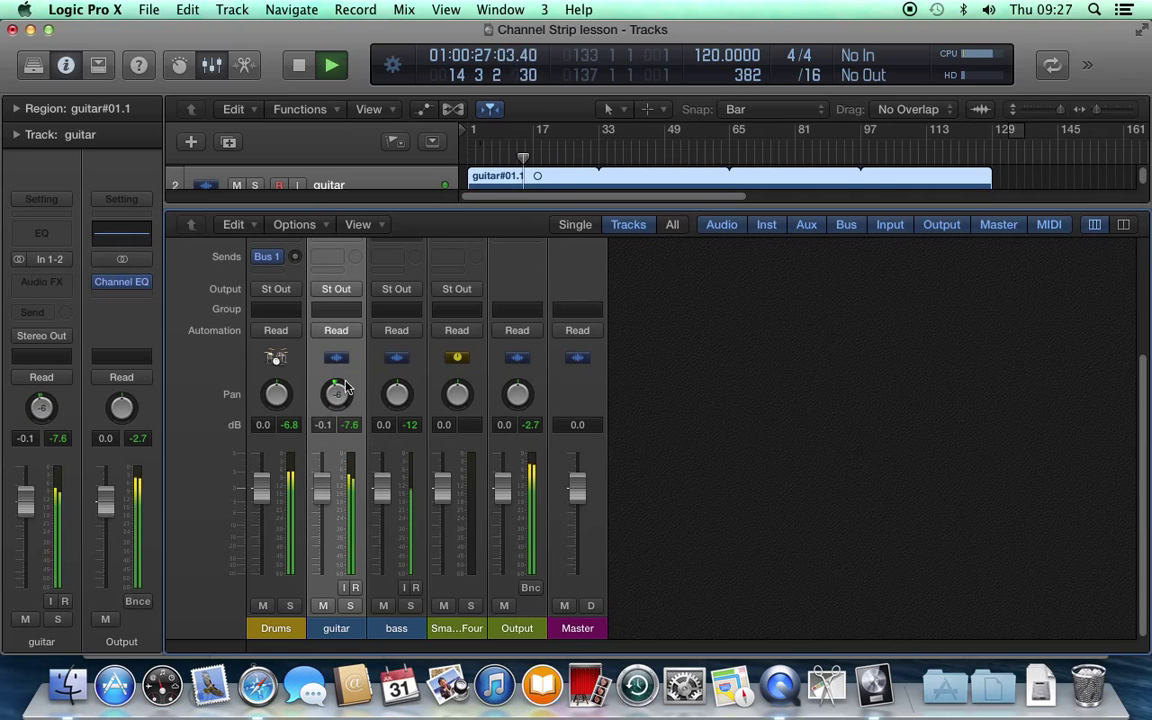
pyautogui.press('space')
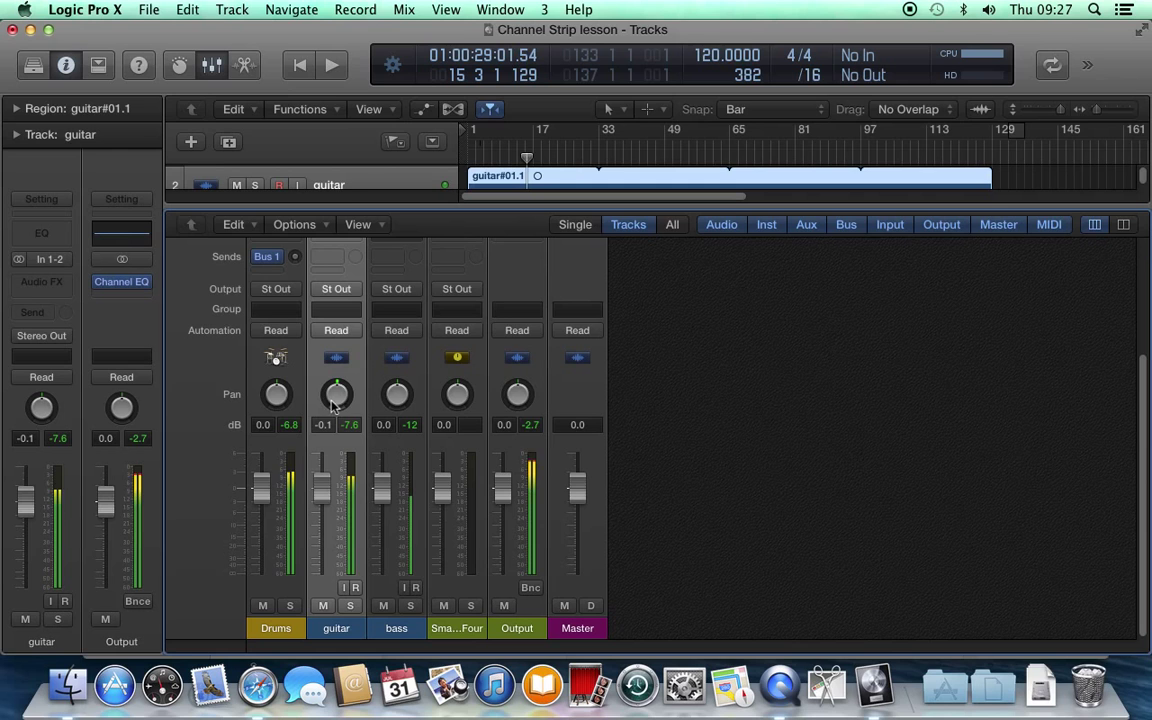
# Step: Pan the guitar left, then reset its pan to centre and volume to 0.0 dB
pyautogui.moveTo(347, 398); pyautogui.dragTo(338, 392)
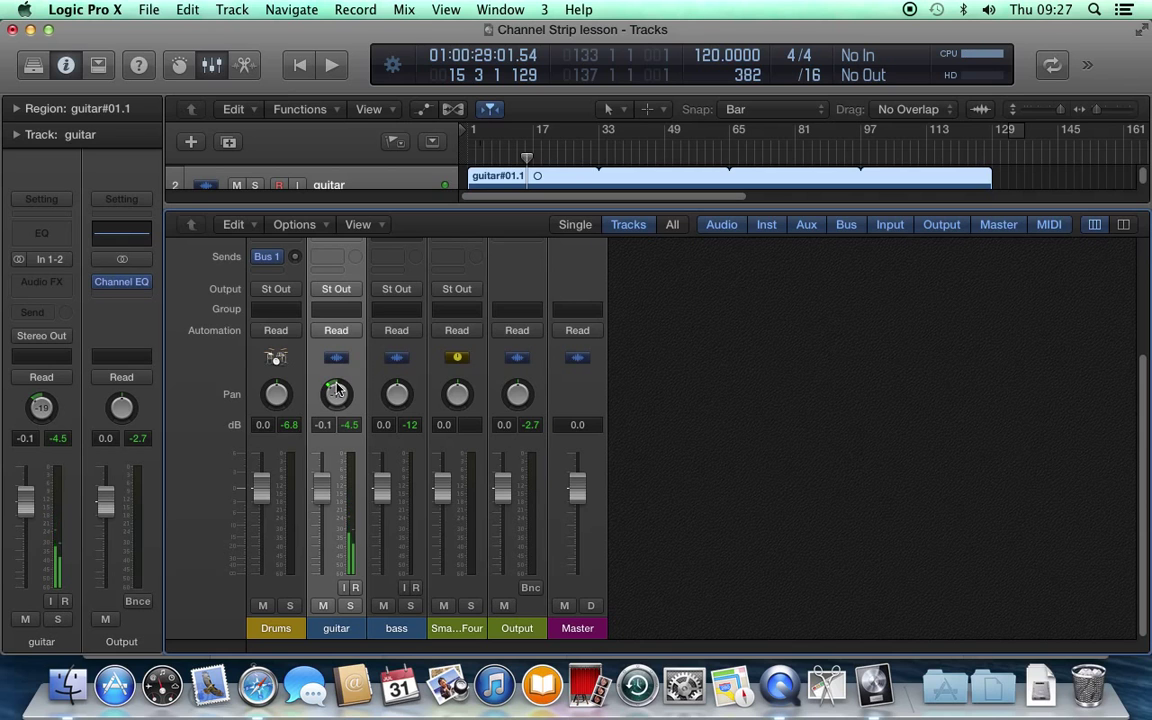
pyautogui.keyDown('alt'); pyautogui.click(336, 390); pyautogui.keyUp('alt')
pyautogui.moveTo(321, 483); pyautogui.dragTo(325, 537)
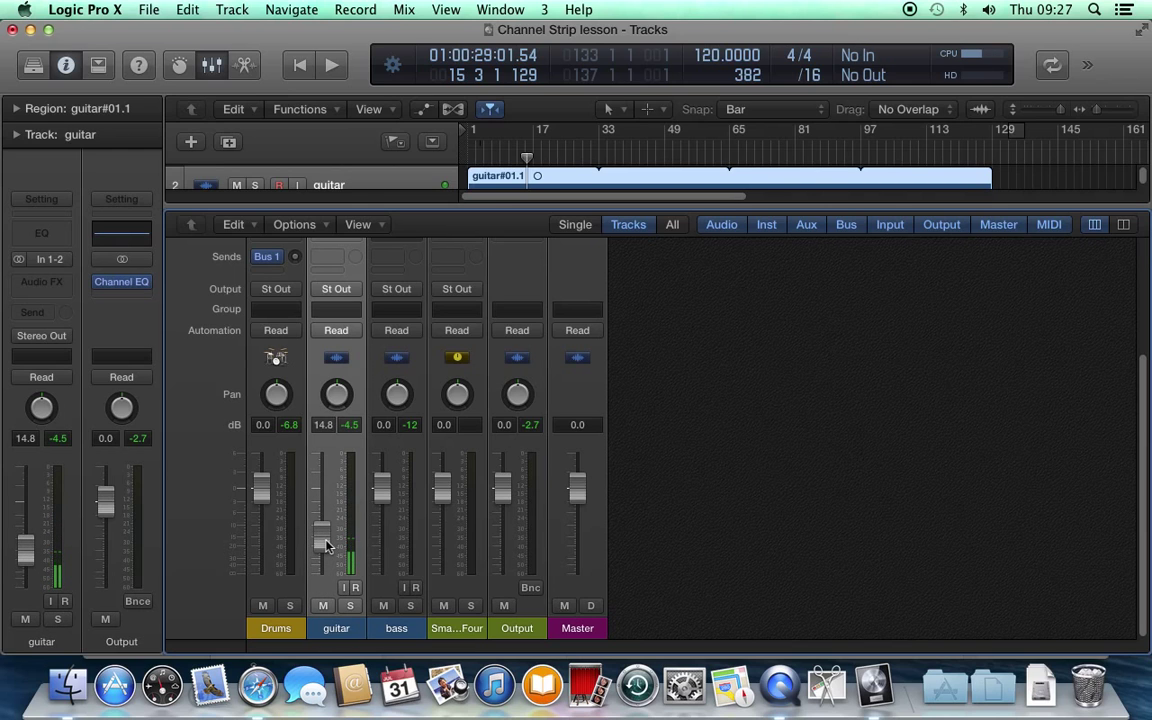
pyautogui.keyDown('alt'); pyautogui.click(325, 540); pyautogui.keyUp('alt')
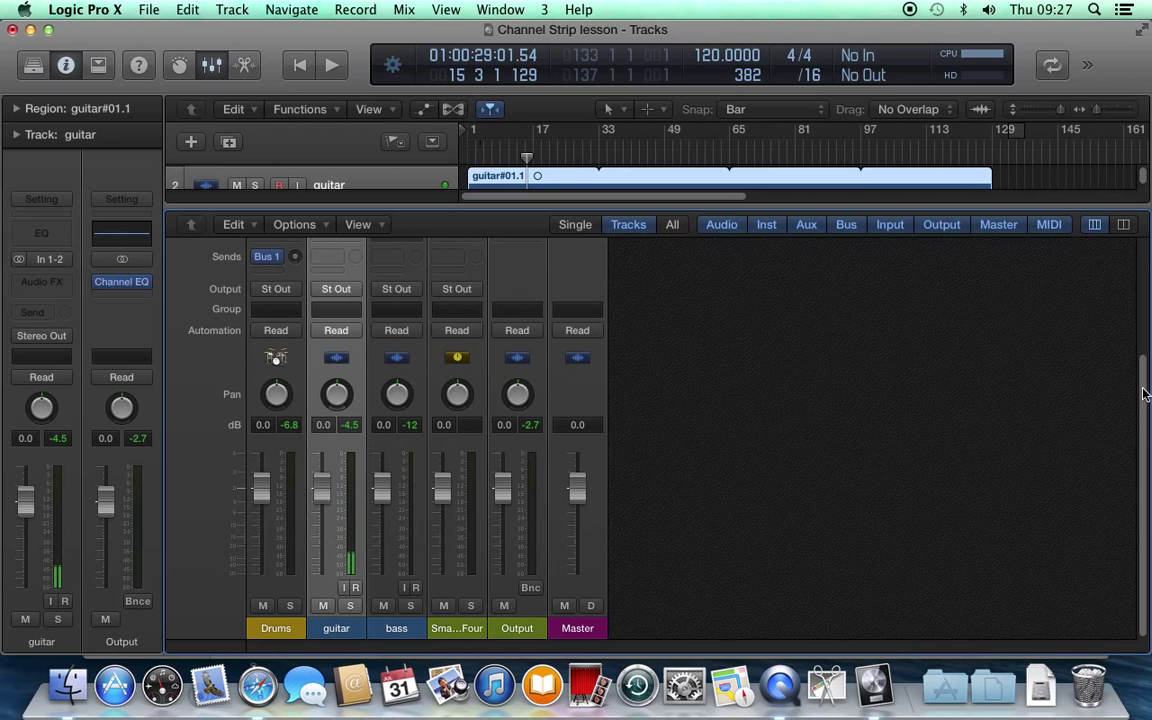
# Step: Enlarge the mixer to show Input rows; switch guitar input to mono In 1, then back to stereo In1-2
pyautogui.moveTo(1145, 393); pyautogui.dragTo(1134, 170)
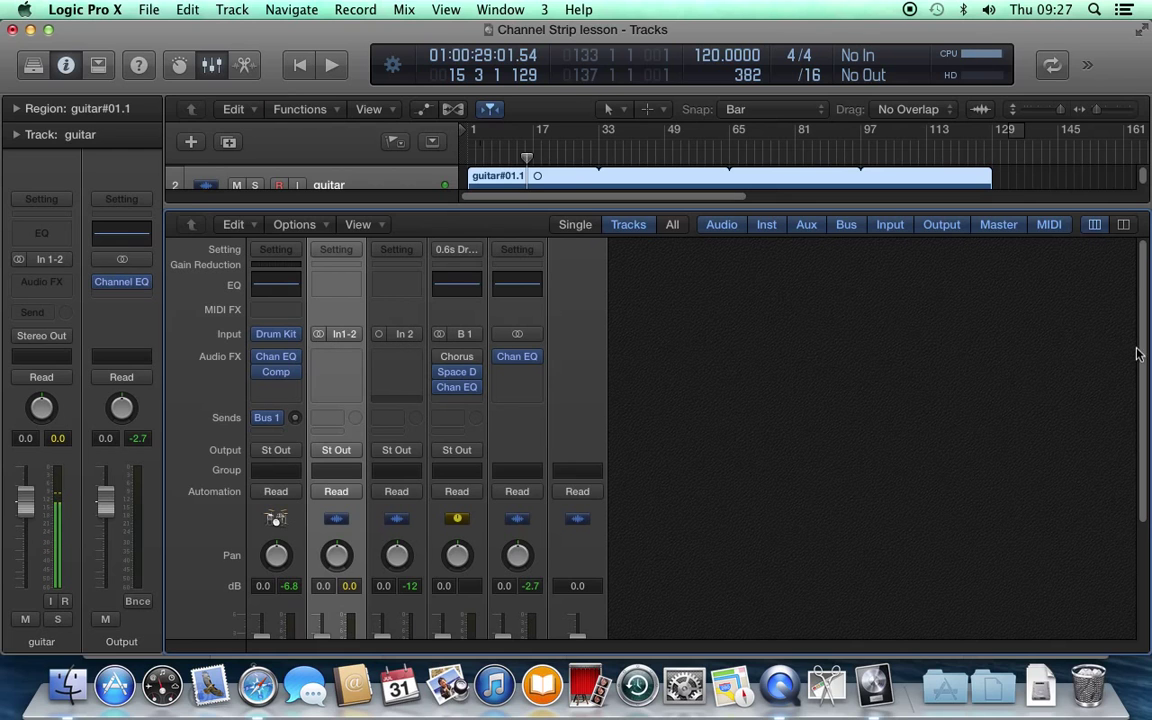
pyautogui.moveTo(1148, 341); pyautogui.dragTo(1140, 485)
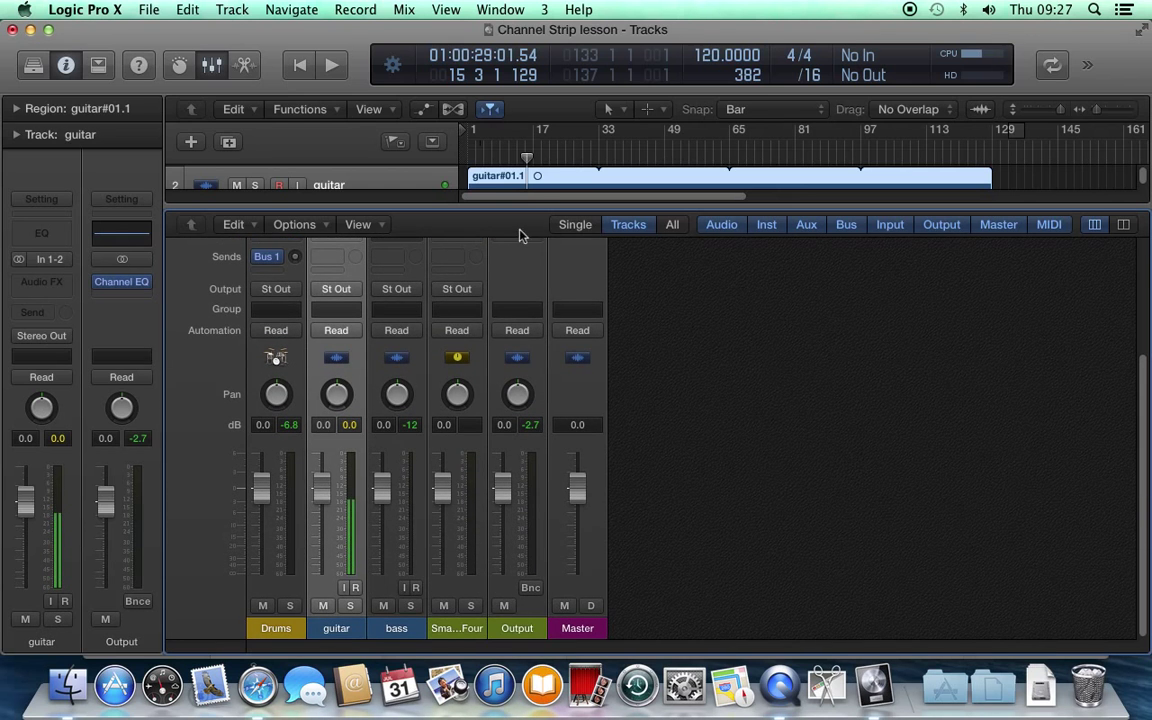
pyautogui.moveTo(522, 207); pyautogui.dragTo(527, 152)
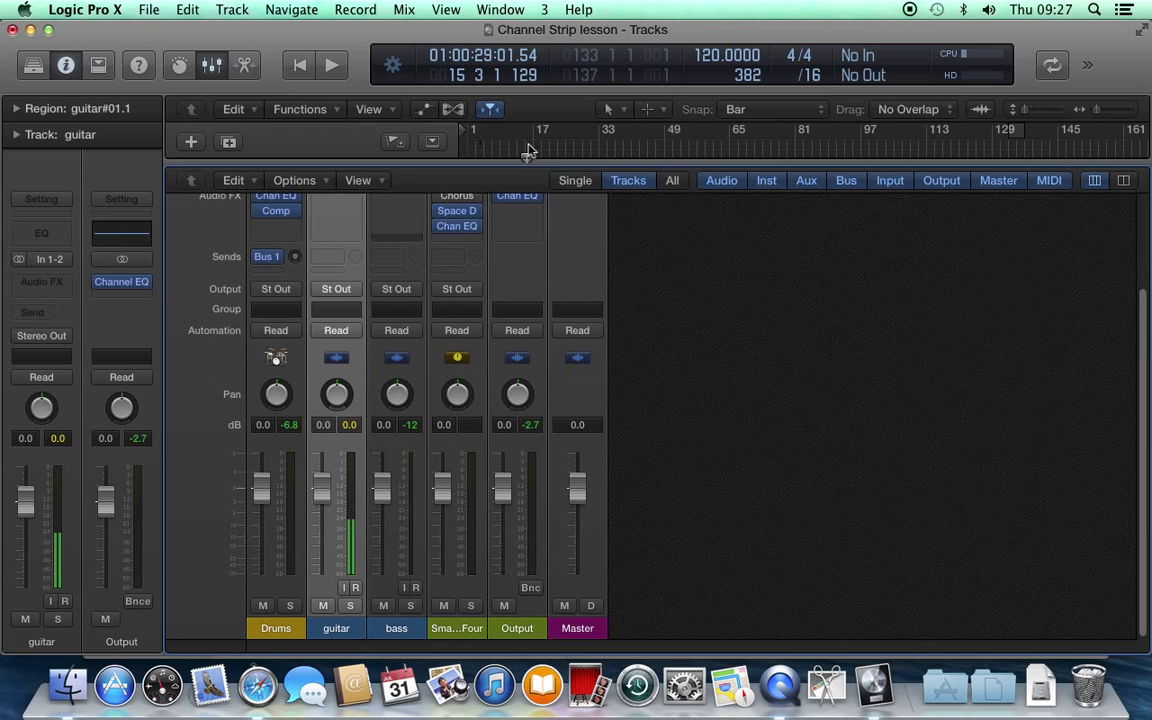
pyautogui.moveTo(1145, 385); pyautogui.dragTo(1139, 350)
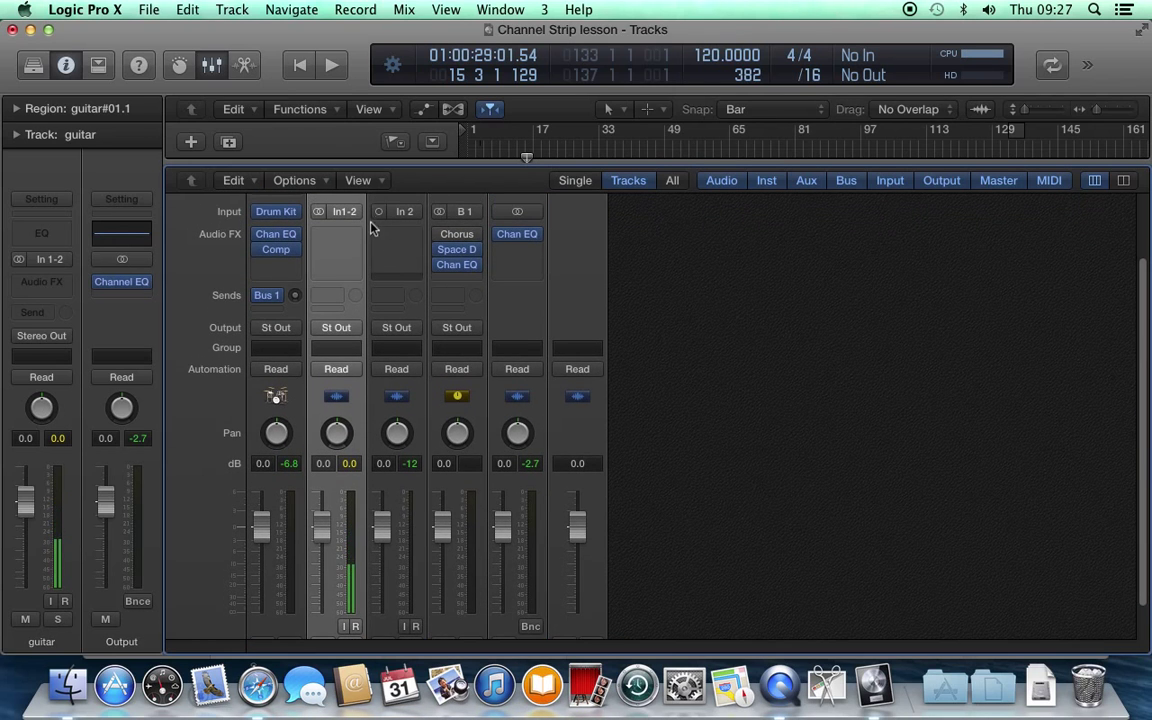
pyautogui.click(318, 212)
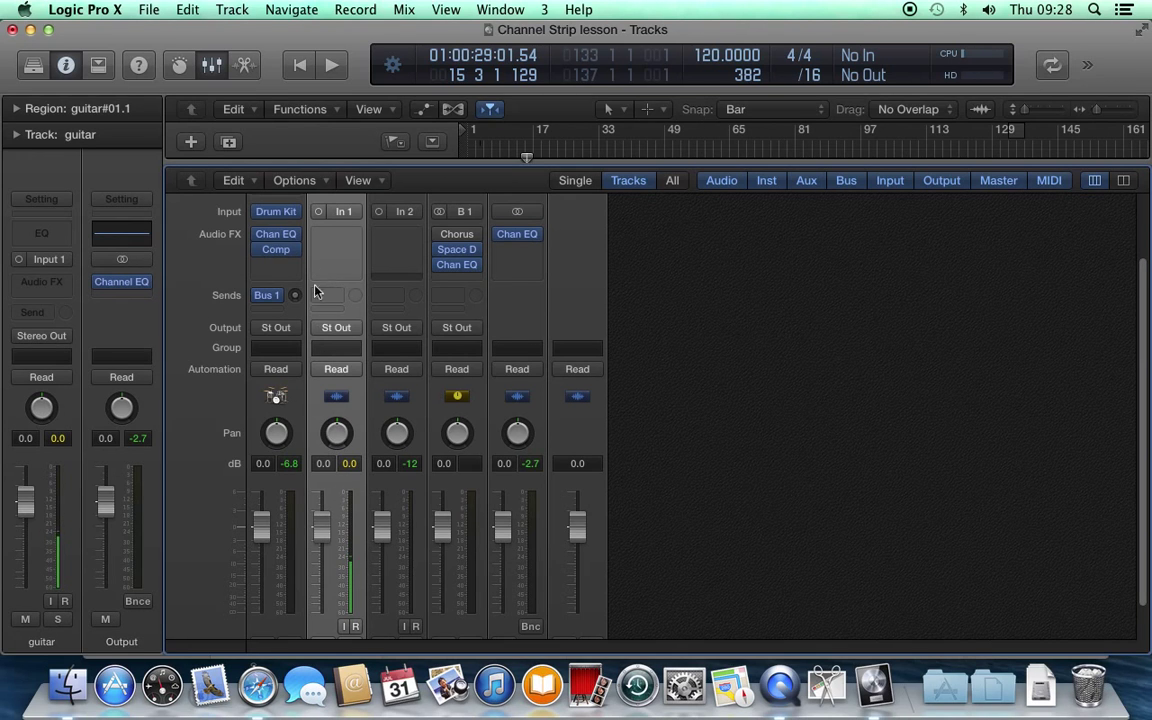
pyautogui.click(318, 212)
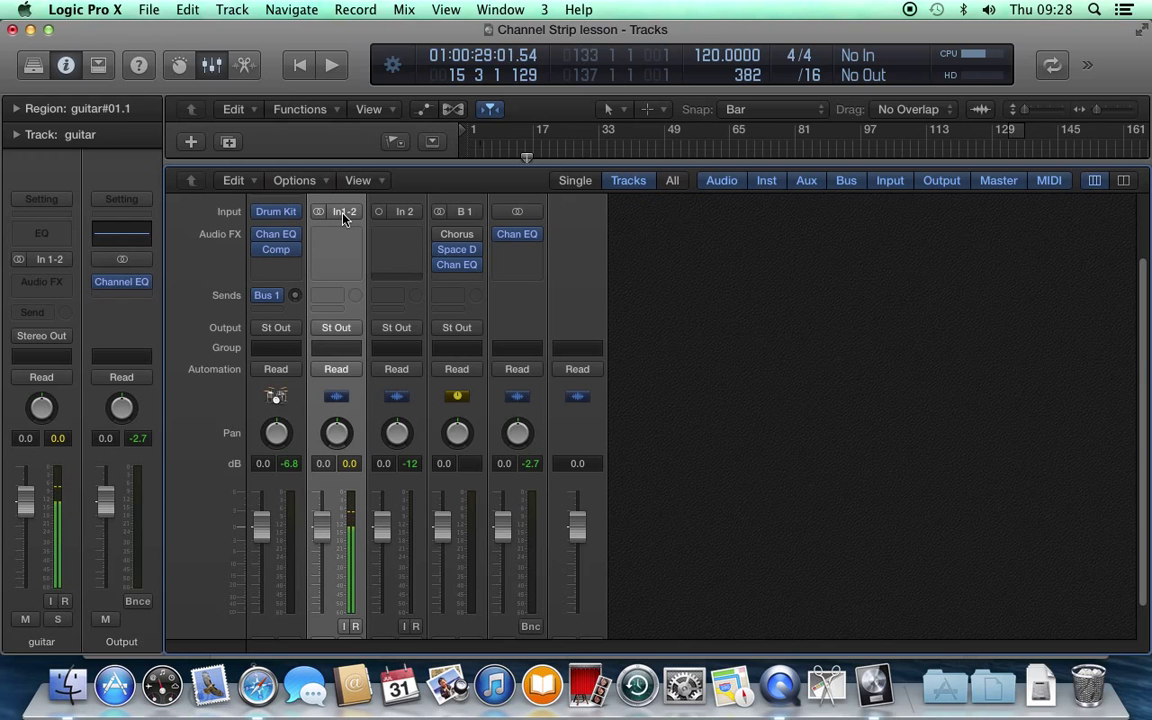
pyautogui.scroll(-2, 342, 218)
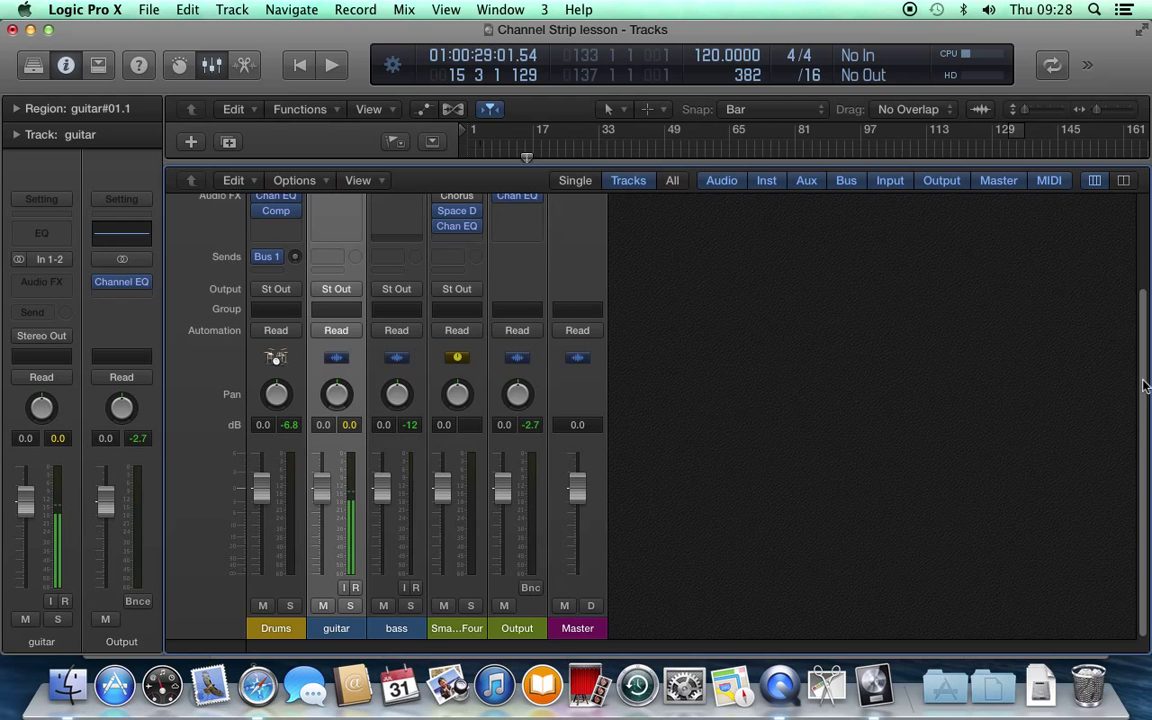
pyautogui.moveTo(1138, 372); pyautogui.dragTo(1138, 258)
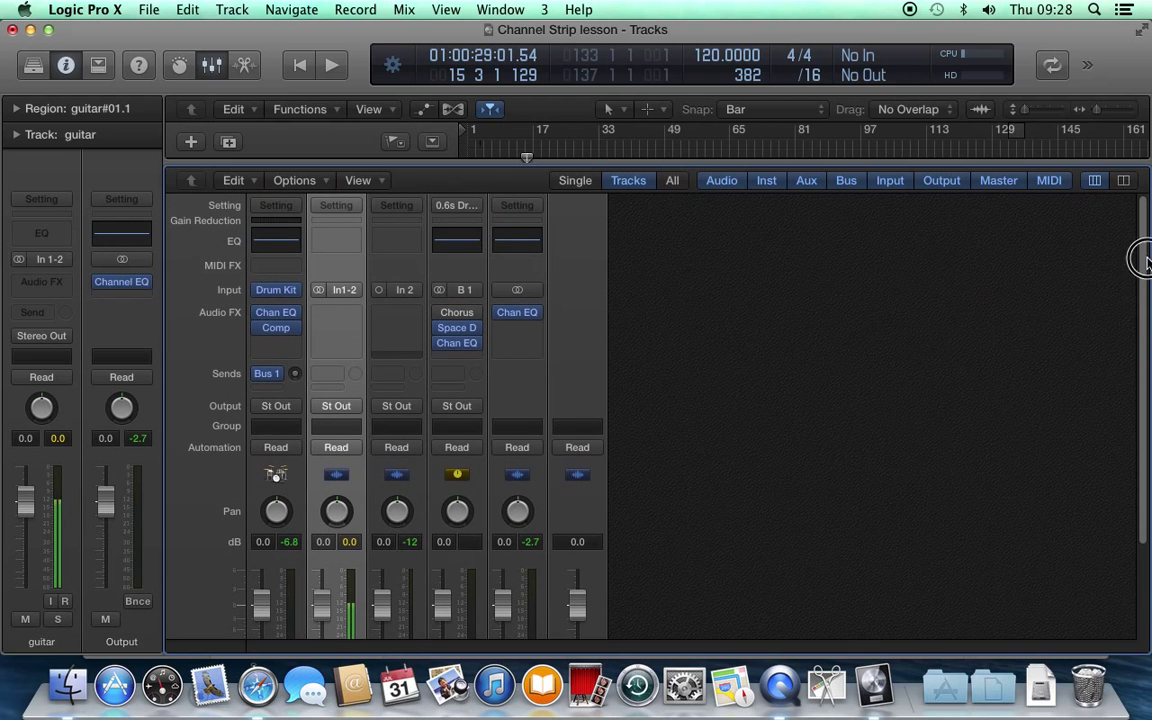
pyautogui.click(341, 291)
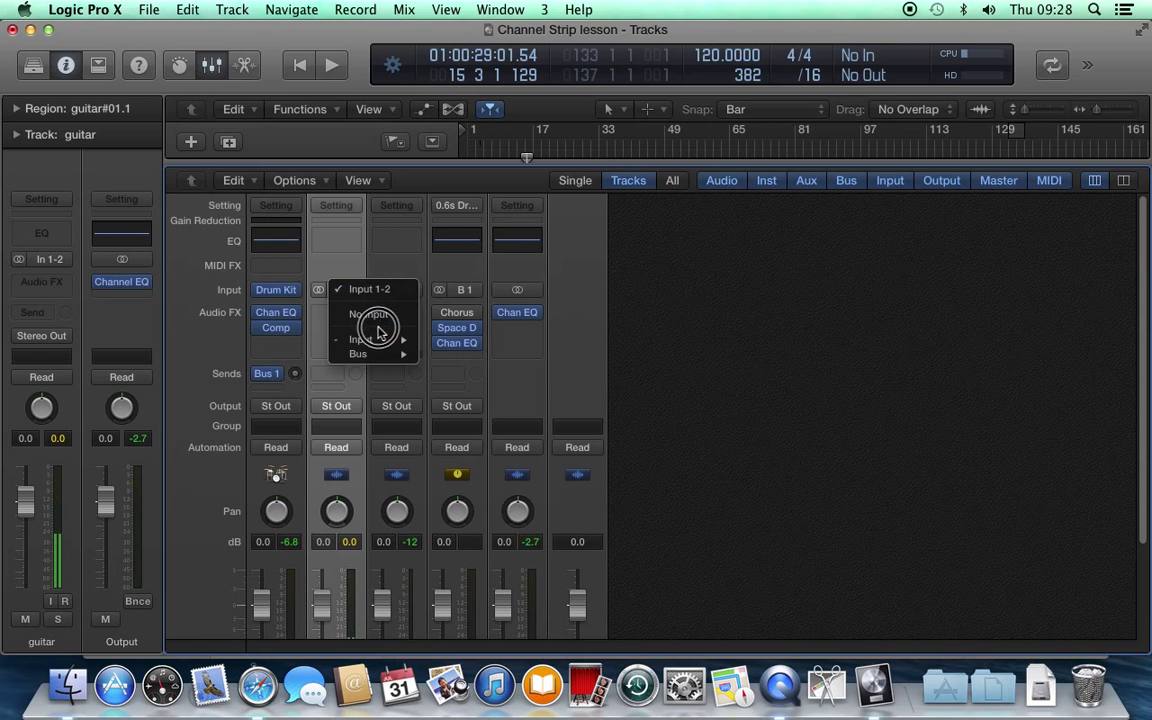
pyautogui.moveTo(380, 341)
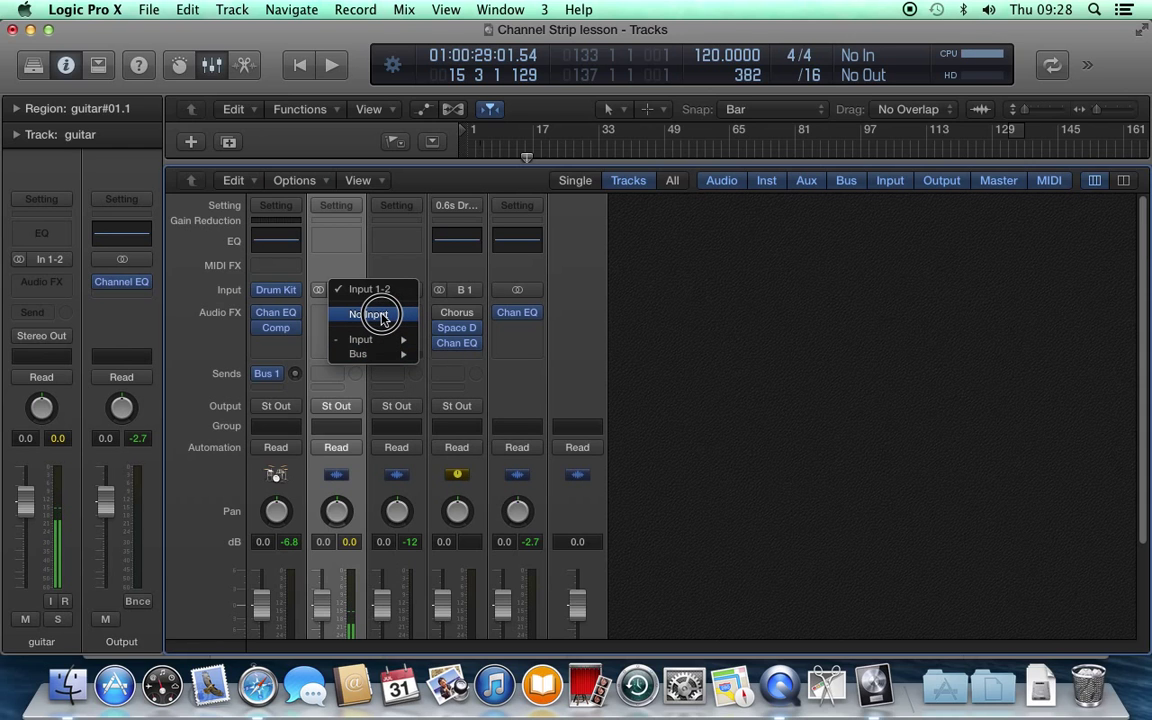
pyautogui.click(380, 315)
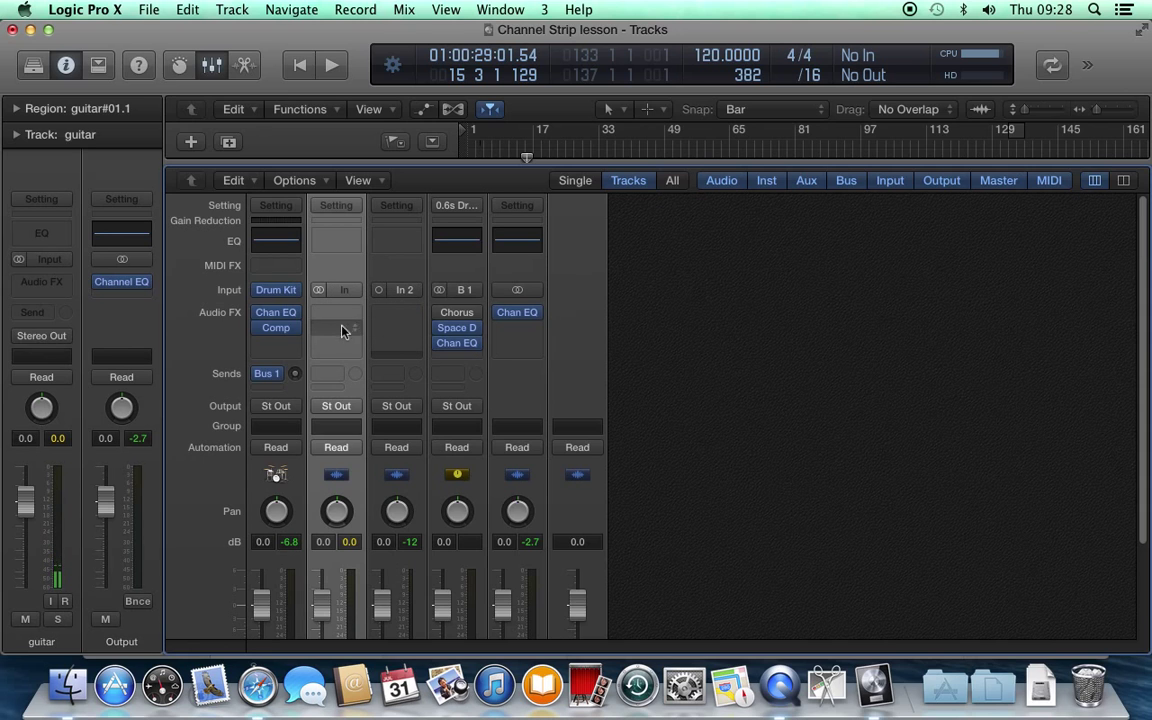
pyautogui.click(74, 12)
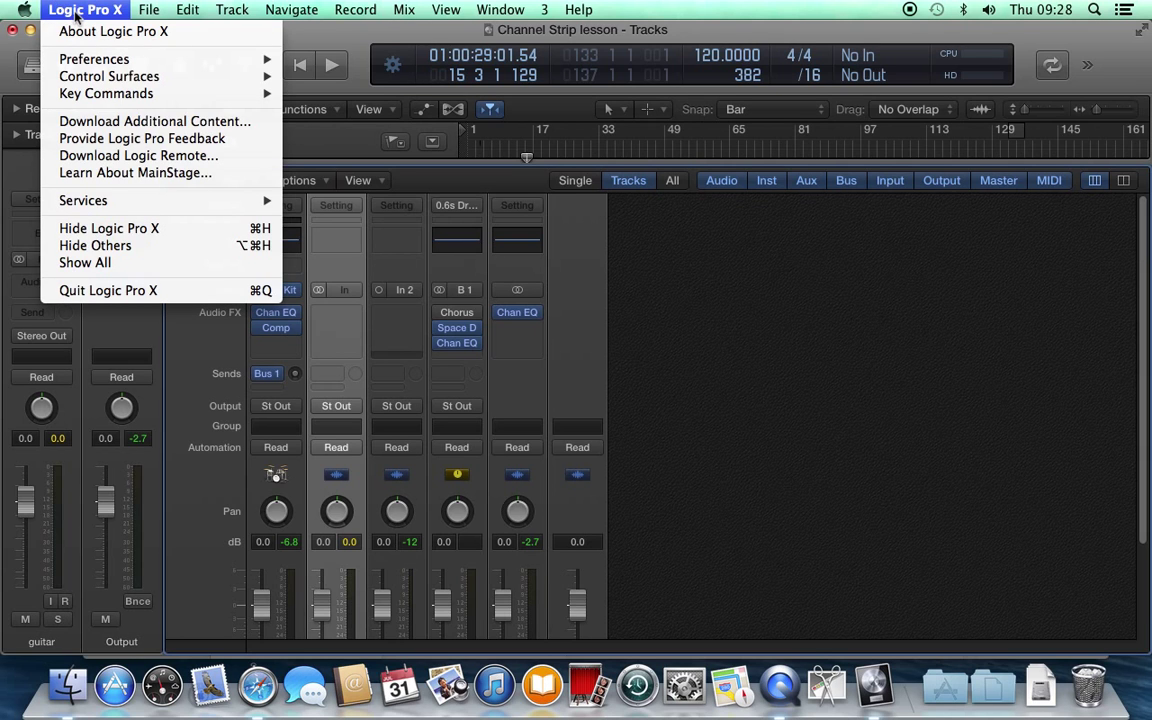
pyautogui.moveTo(95, 58)
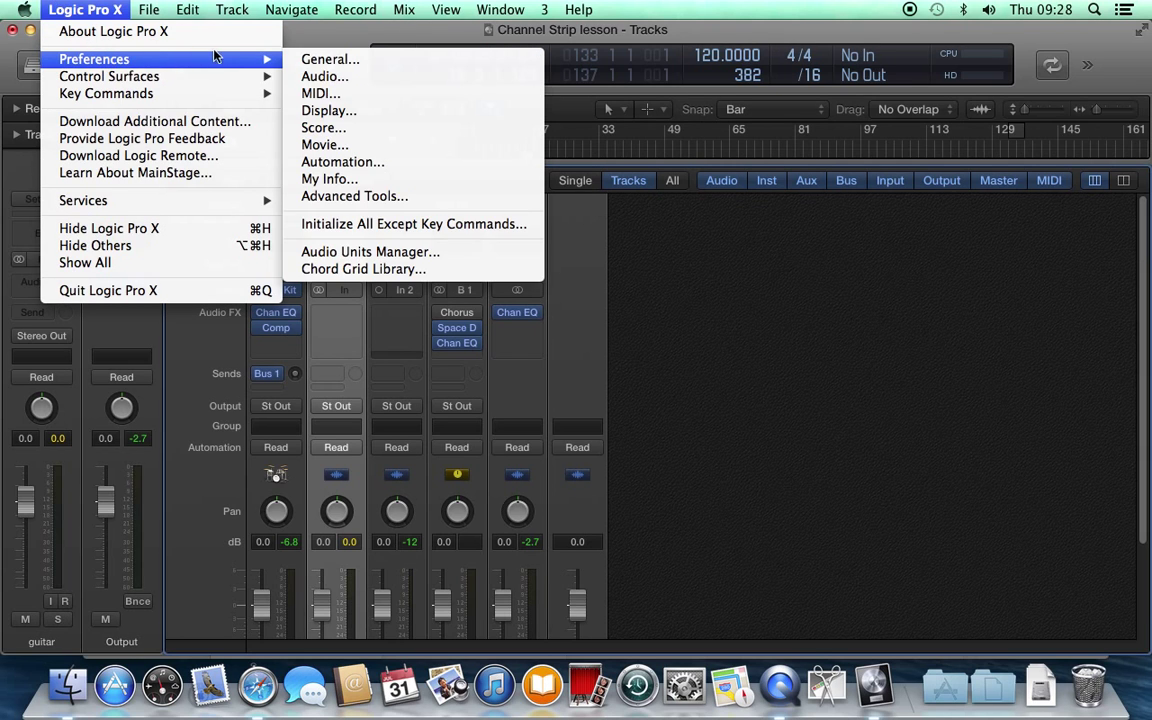
pyautogui.click(324, 76)
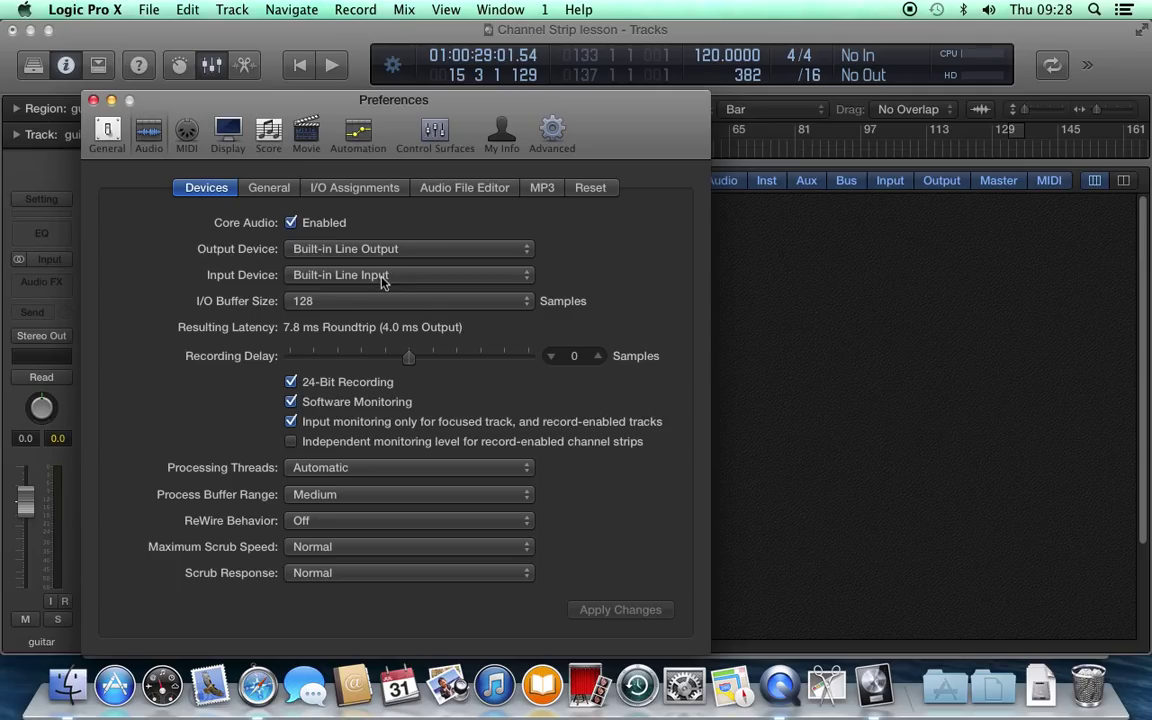
pyautogui.click(382, 283)
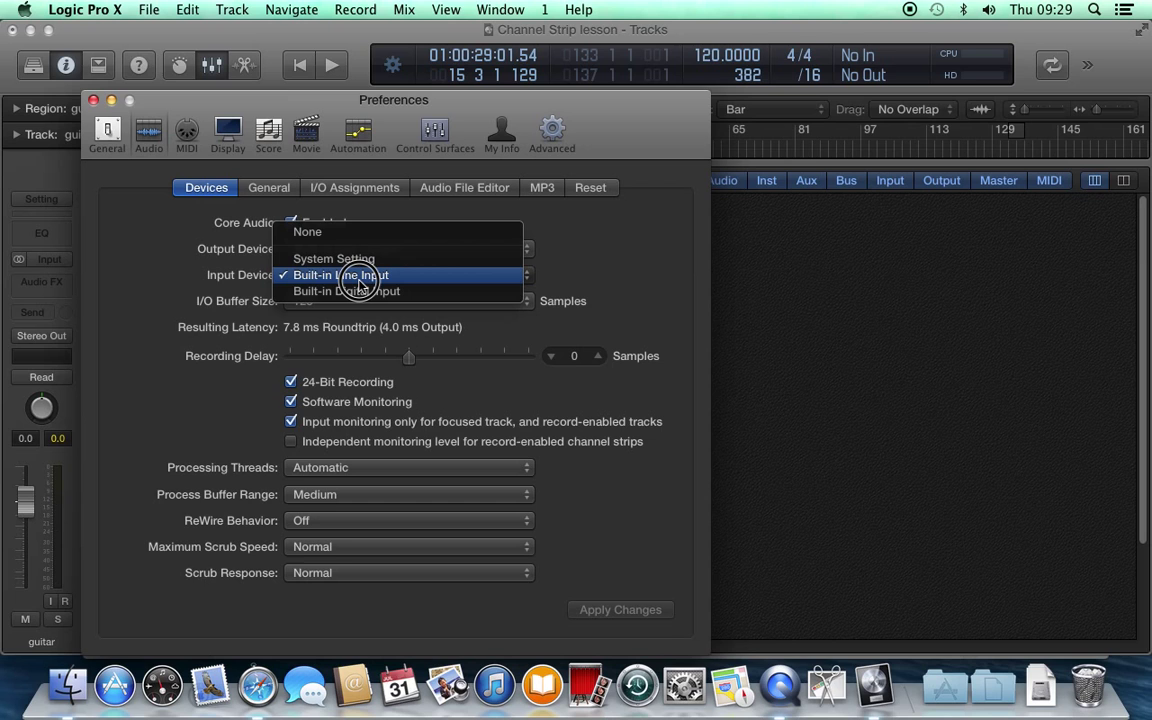
pyautogui.click(356, 280)
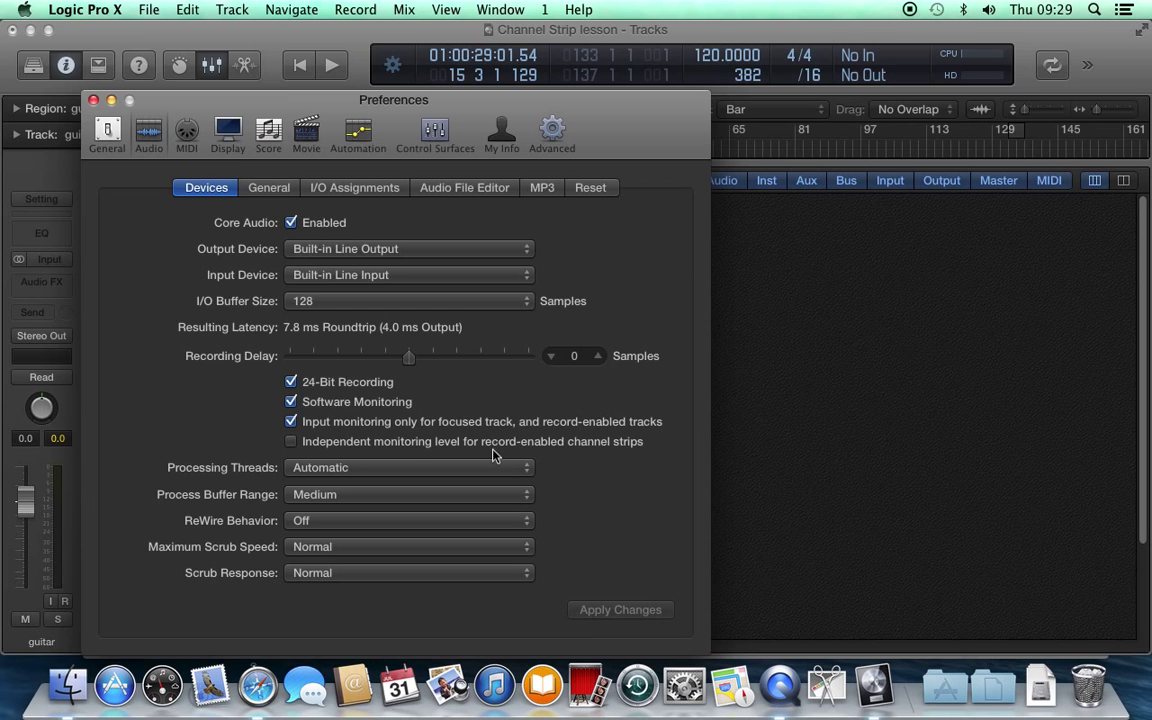
pyautogui.click(93, 100)
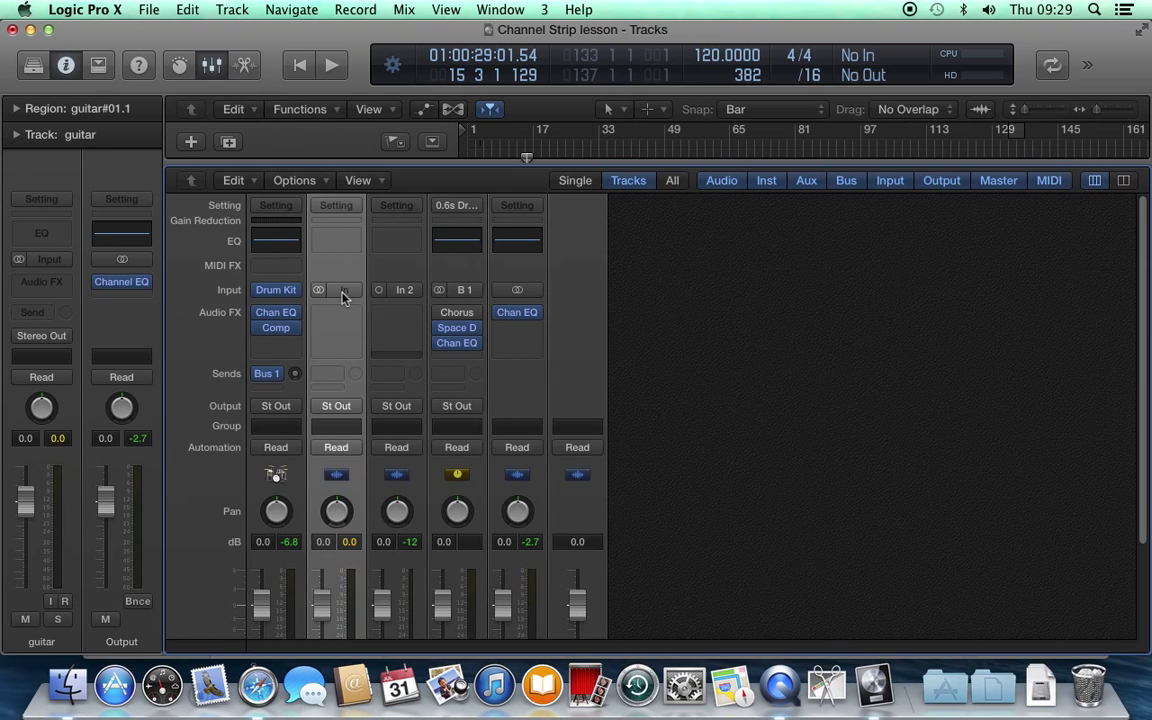
# Step: Assign a mono input to the guitar channel from its Input slot's submenu
pyautogui.moveTo(343, 296); pyautogui.dragTo(463, 318)
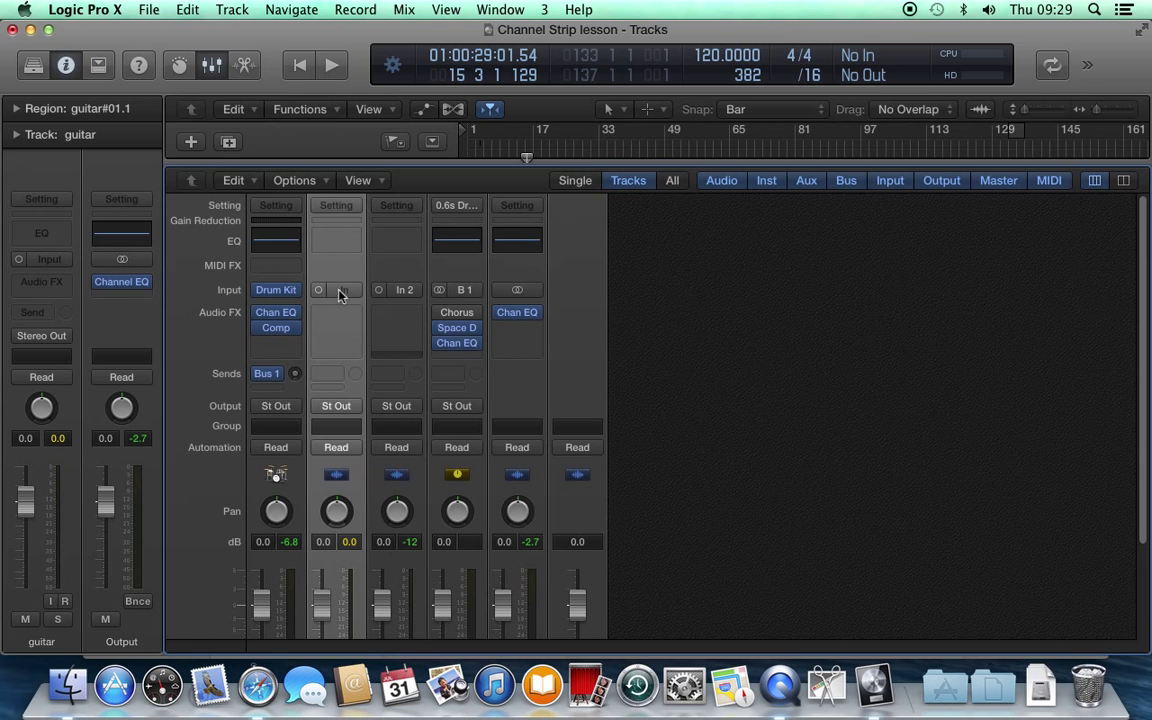
pyautogui.moveTo(345, 294); pyautogui.dragTo(455, 330)
pyautogui.click(336, 408)
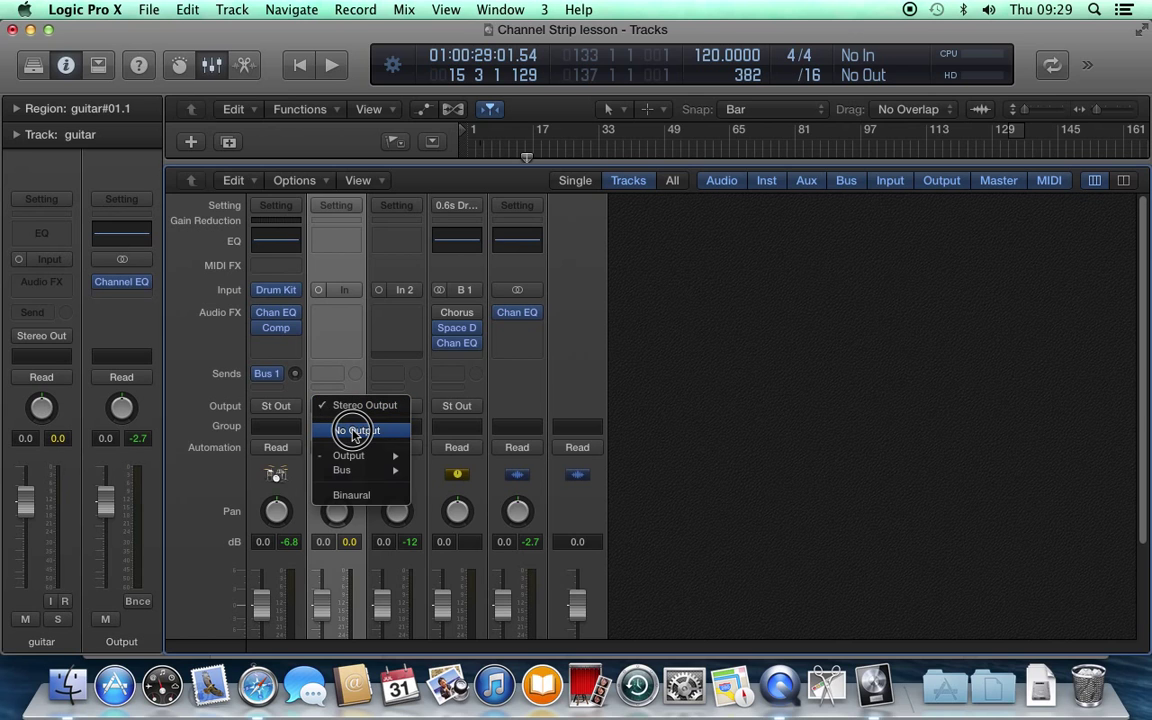
pyautogui.moveTo(362, 458)
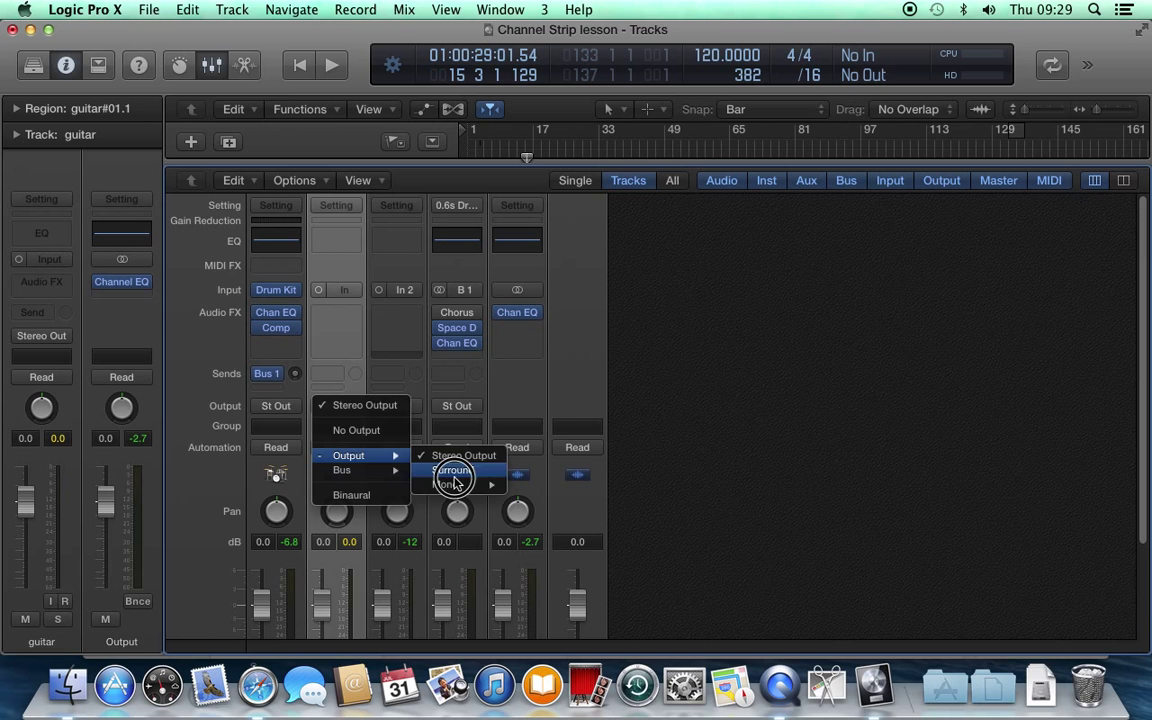
pyautogui.moveTo(447, 484)
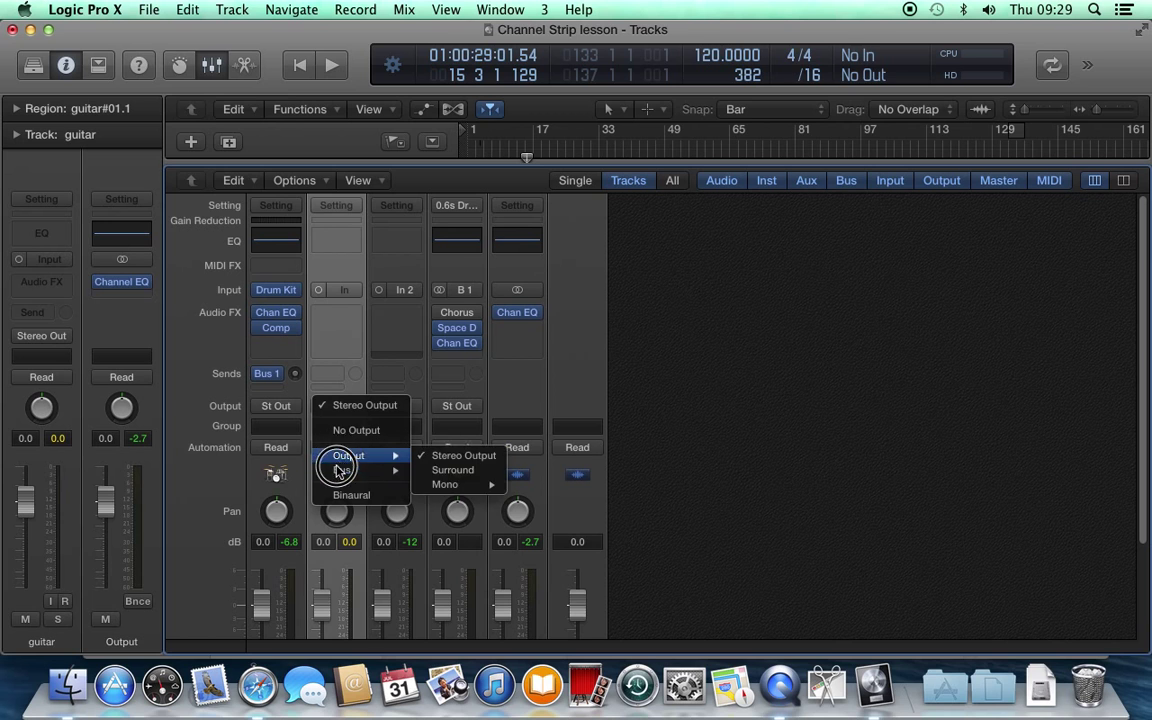
pyautogui.click(432, 456)
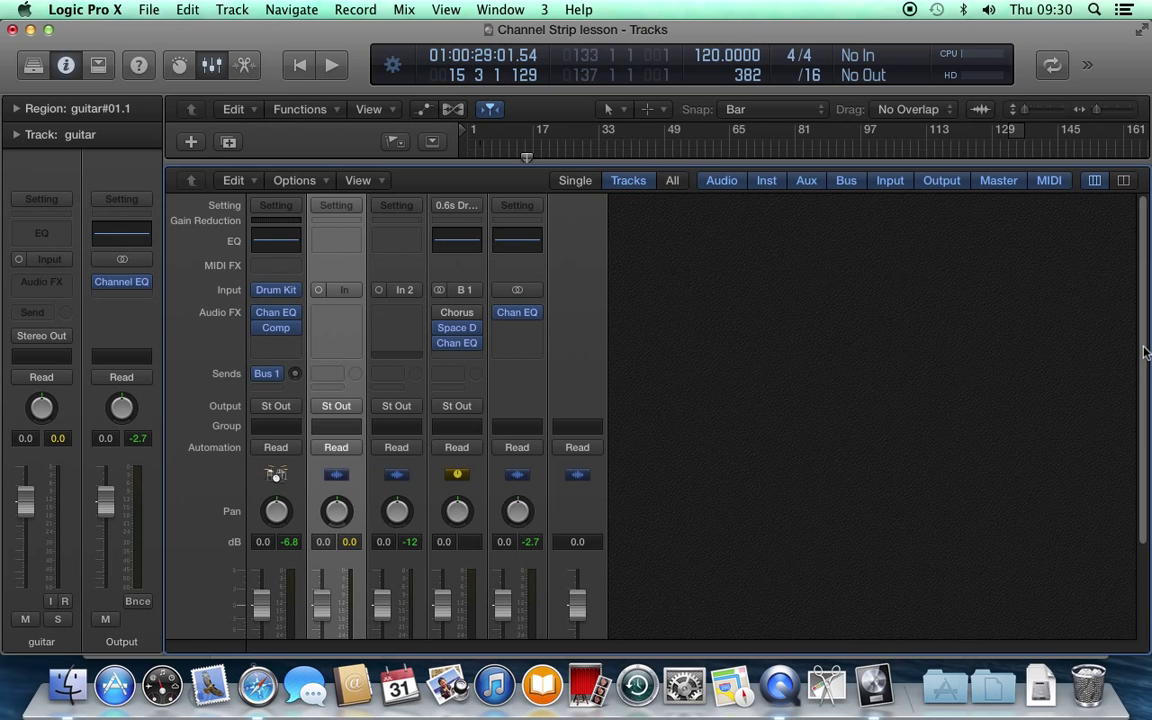
pyautogui.moveTo(1145, 360); pyautogui.dragTo(1140, 496)
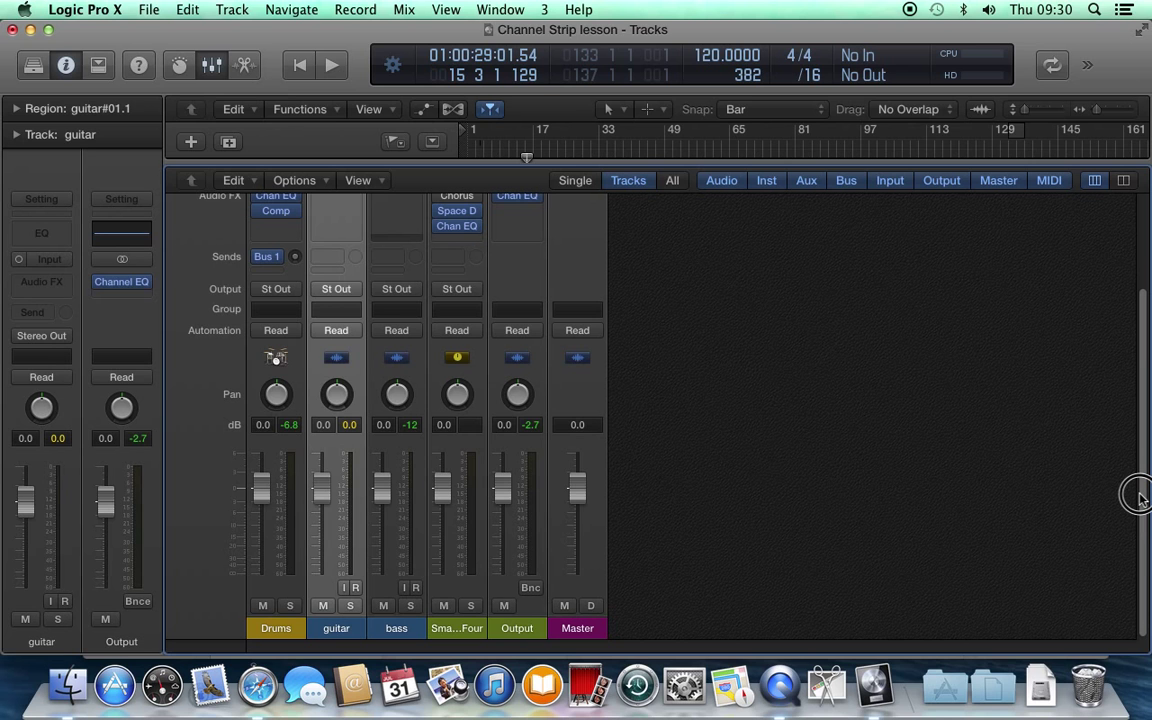
pyautogui.moveTo(1140, 496); pyautogui.dragTo(1147, 311)
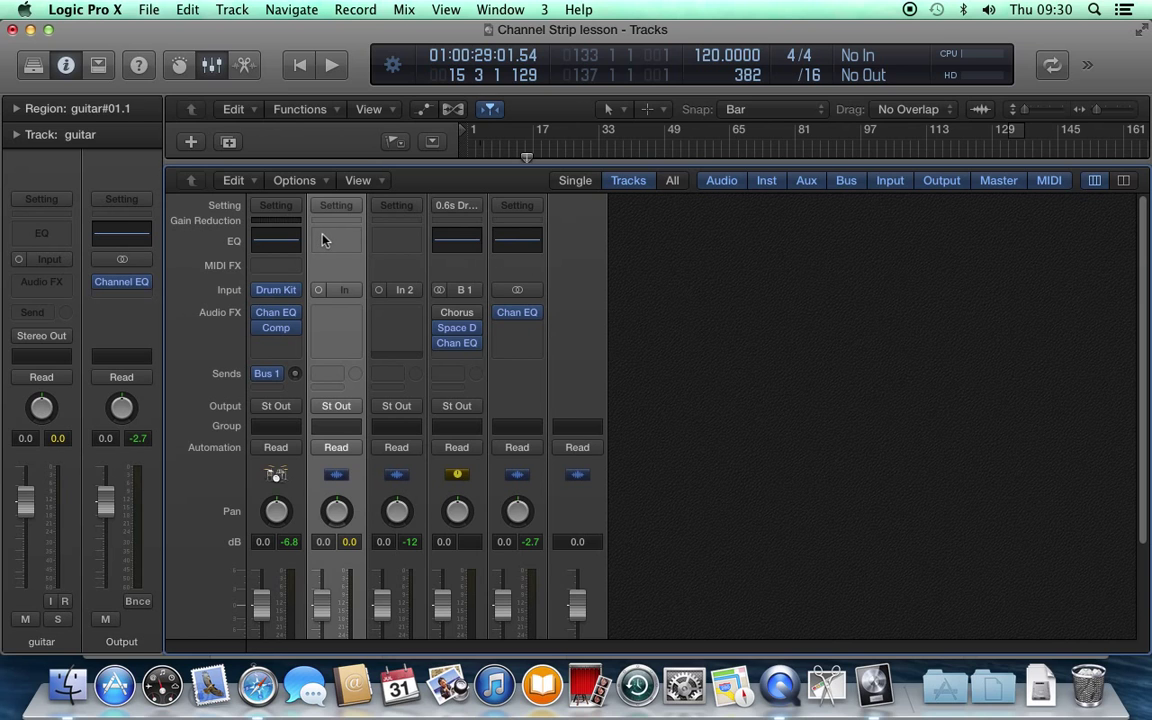
# Step: Insert Amp Designer (Mono) in the guitar's first Audio FX slot, opening on British Combo
pyautogui.click(357, 318)
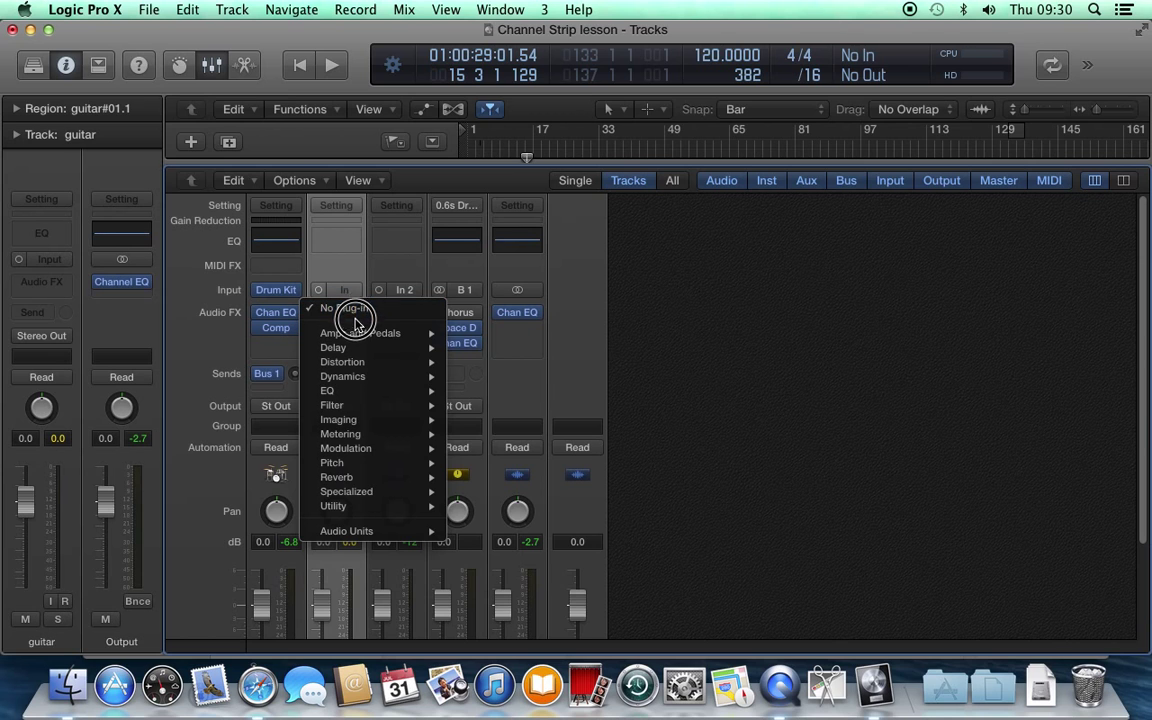
pyautogui.moveTo(332, 334)
pyautogui.moveTo(466, 343)
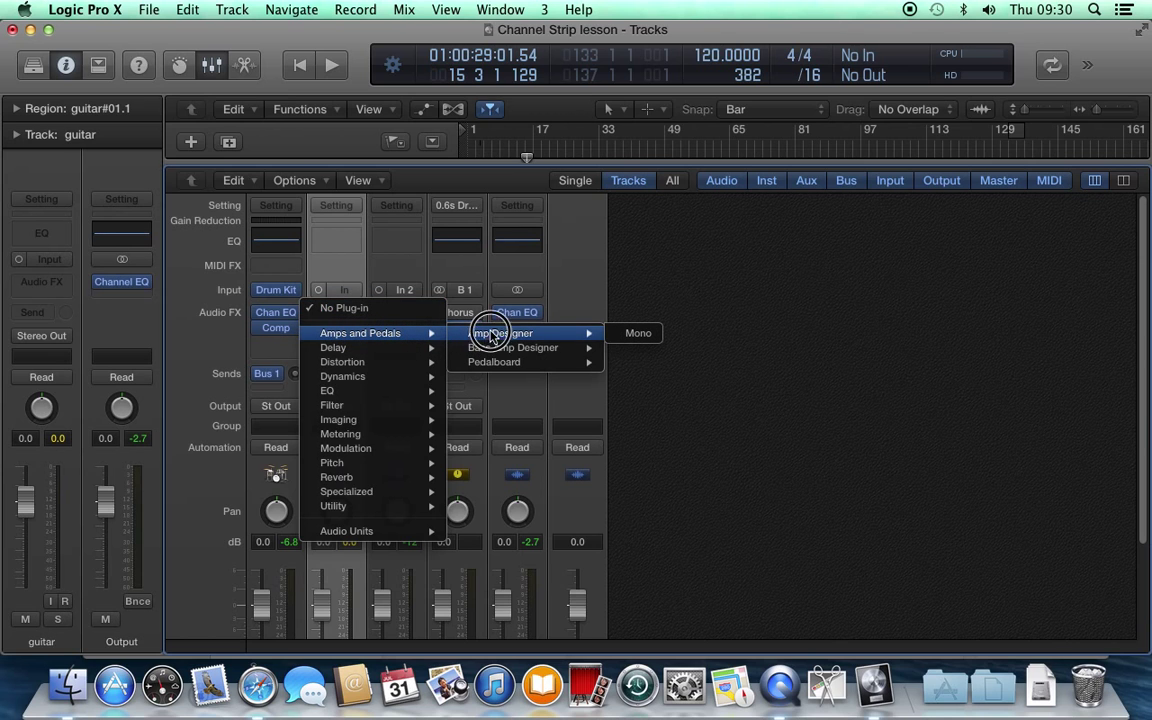
pyautogui.click(640, 335)
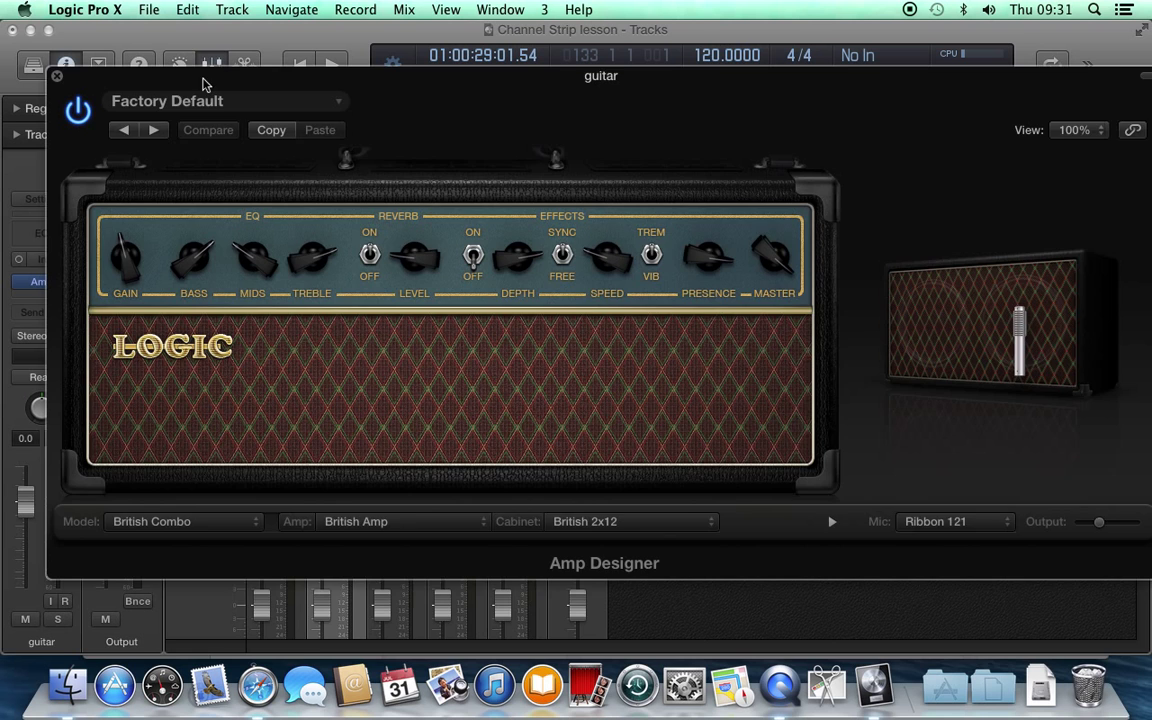
# Step: Solo the guitar, start playback, and adjust Amp Designer's treble, gain and master knobs
pyautogui.moveTo(196, 82); pyautogui.dragTo(704, 137)
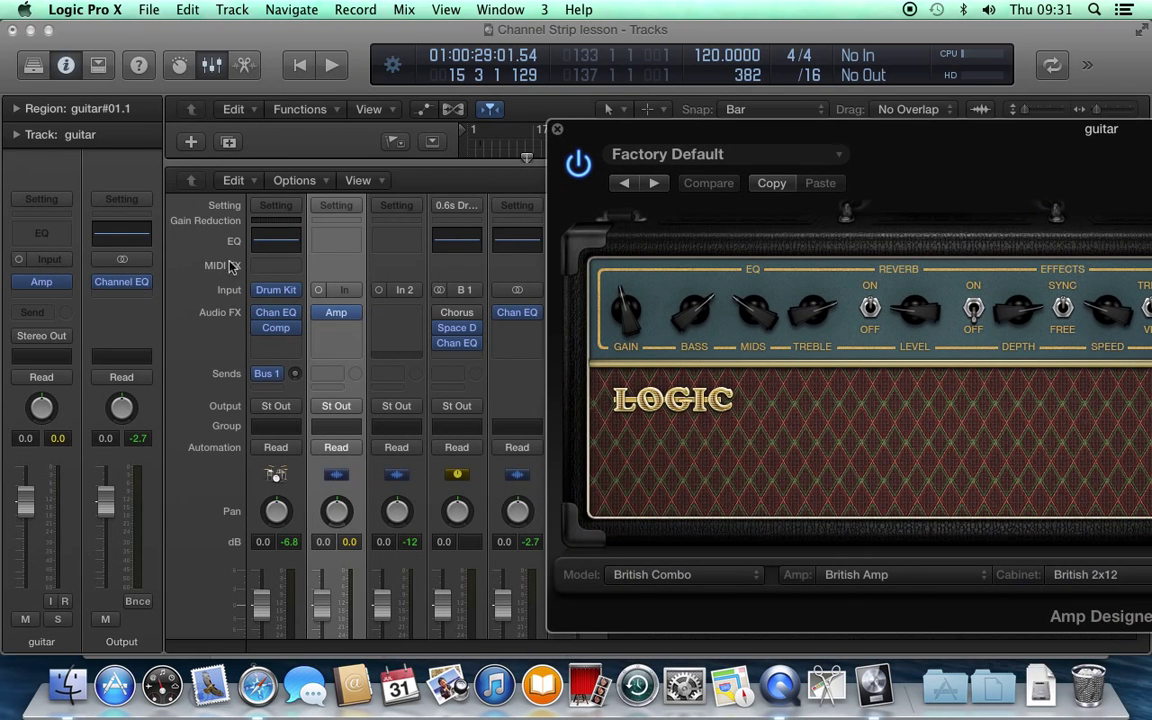
pyautogui.press('s')
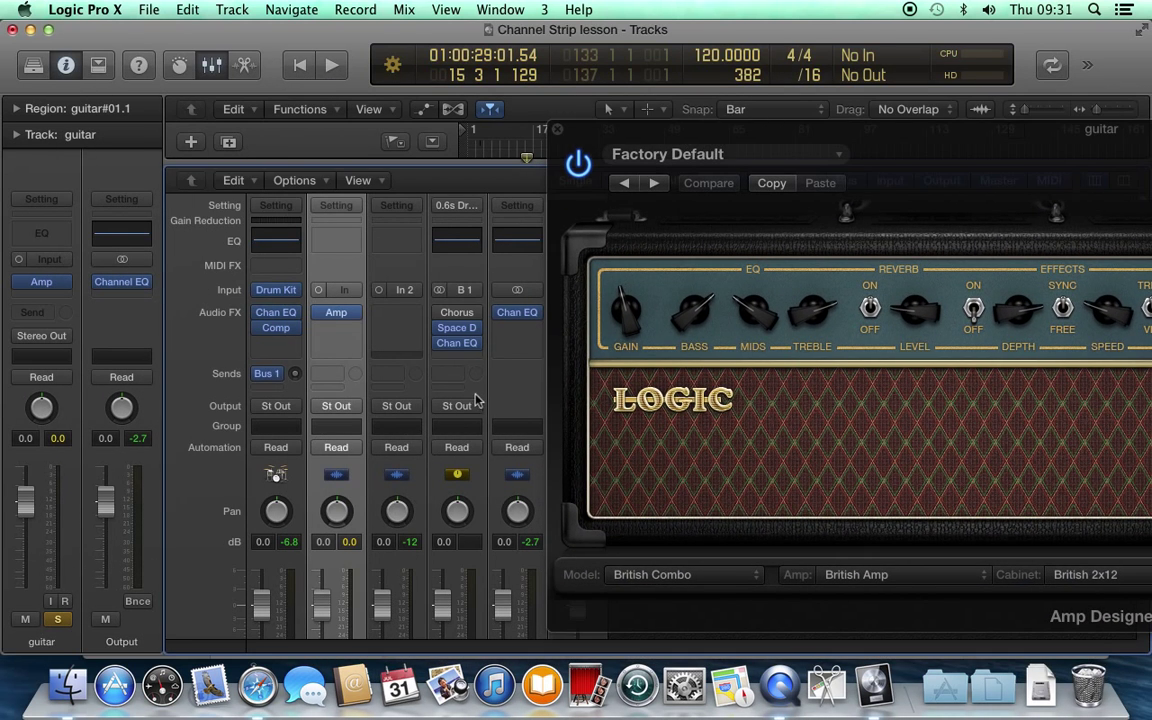
pyautogui.press('space')
pyautogui.moveTo(713, 133); pyautogui.dragTo(250, 95)
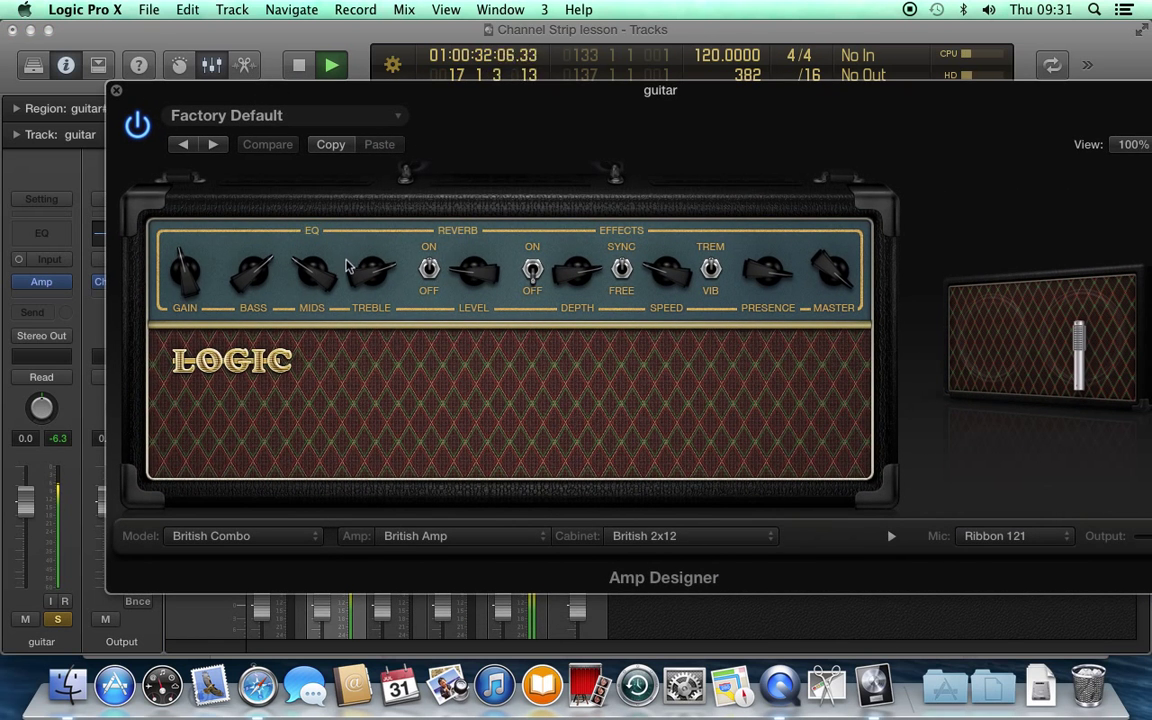
pyautogui.moveTo(362, 264); pyautogui.dragTo(336, 332)
pyautogui.moveTo(183, 262); pyautogui.dragTo(206, 231)
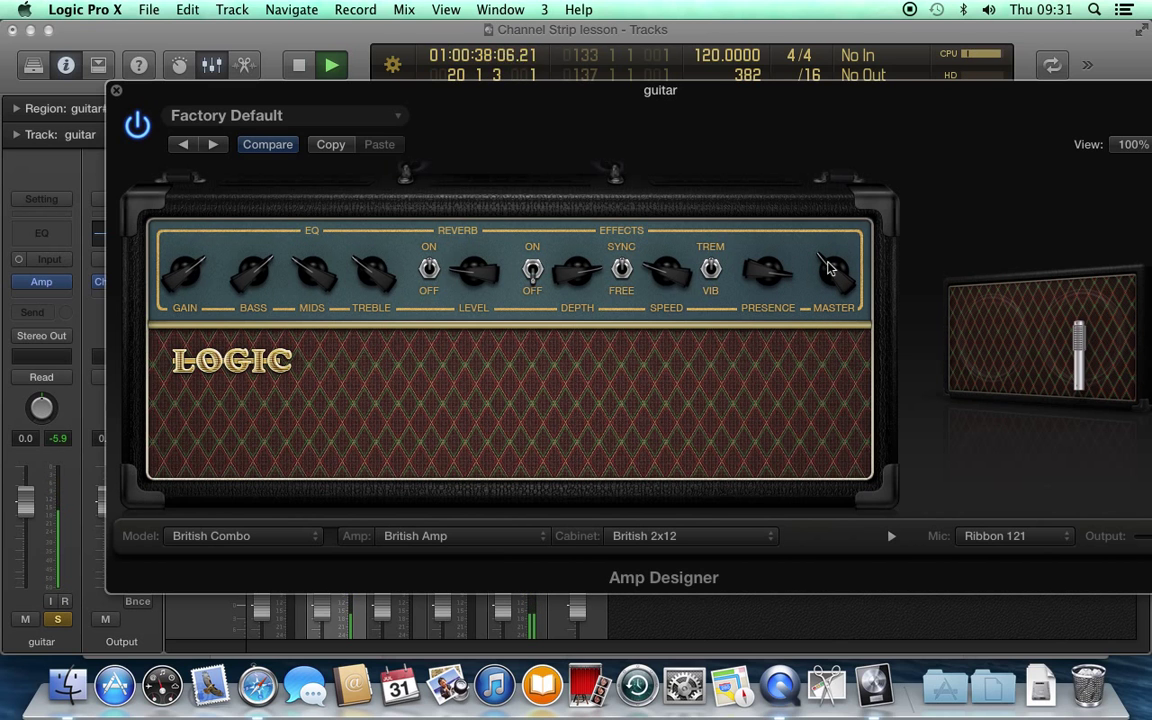
pyautogui.moveTo(828, 274); pyautogui.dragTo(822, 300)
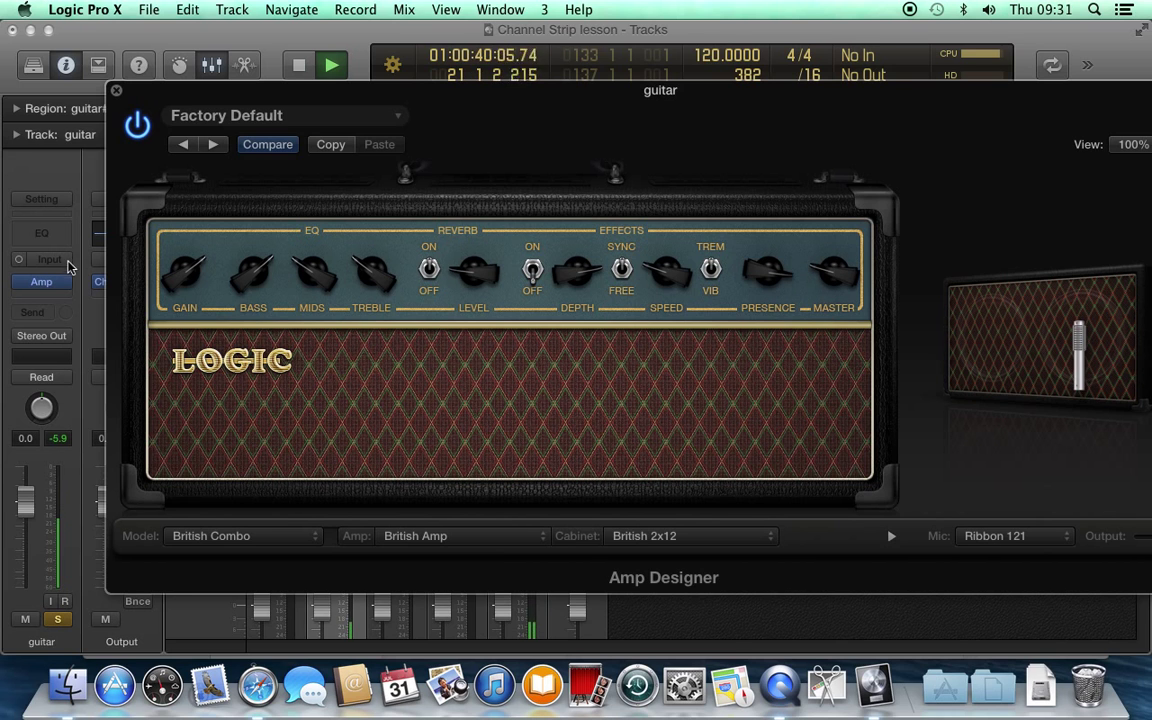
pyautogui.moveTo(170, 288); pyautogui.dragTo(180, 230)
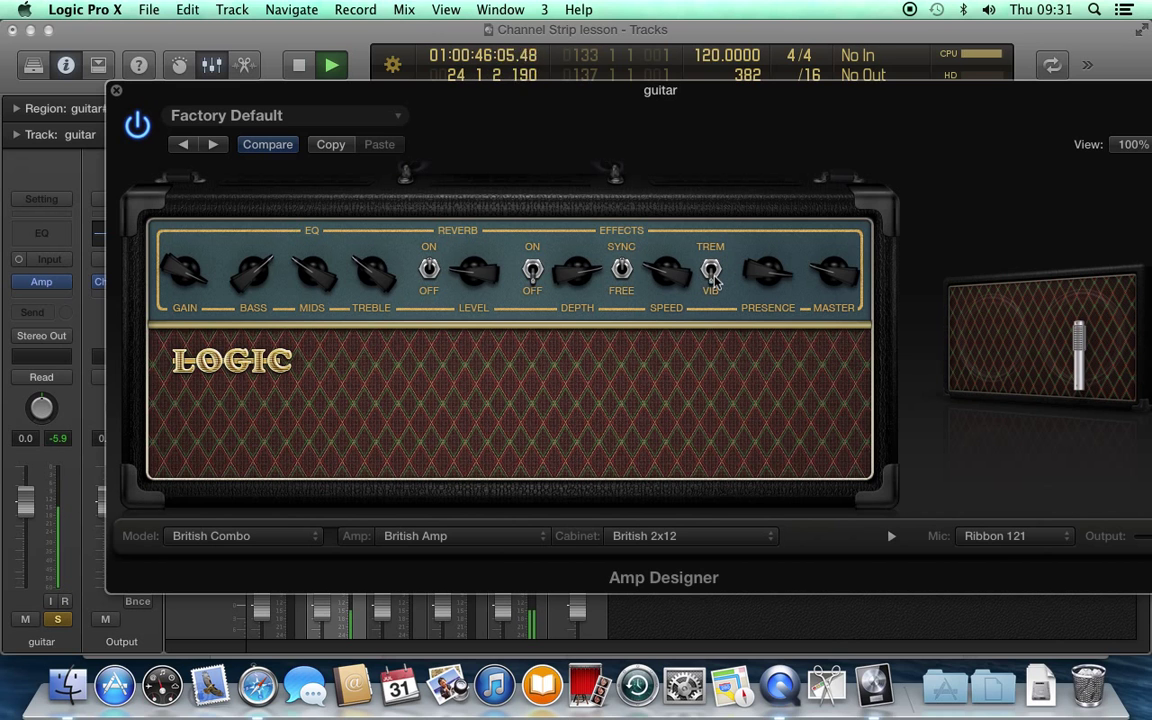
# Step: Raise effect speed, change depth, set rate to free, raise mids, and briefly bypass the amp
pyautogui.moveTo(665, 272); pyautogui.dragTo(655, 226)
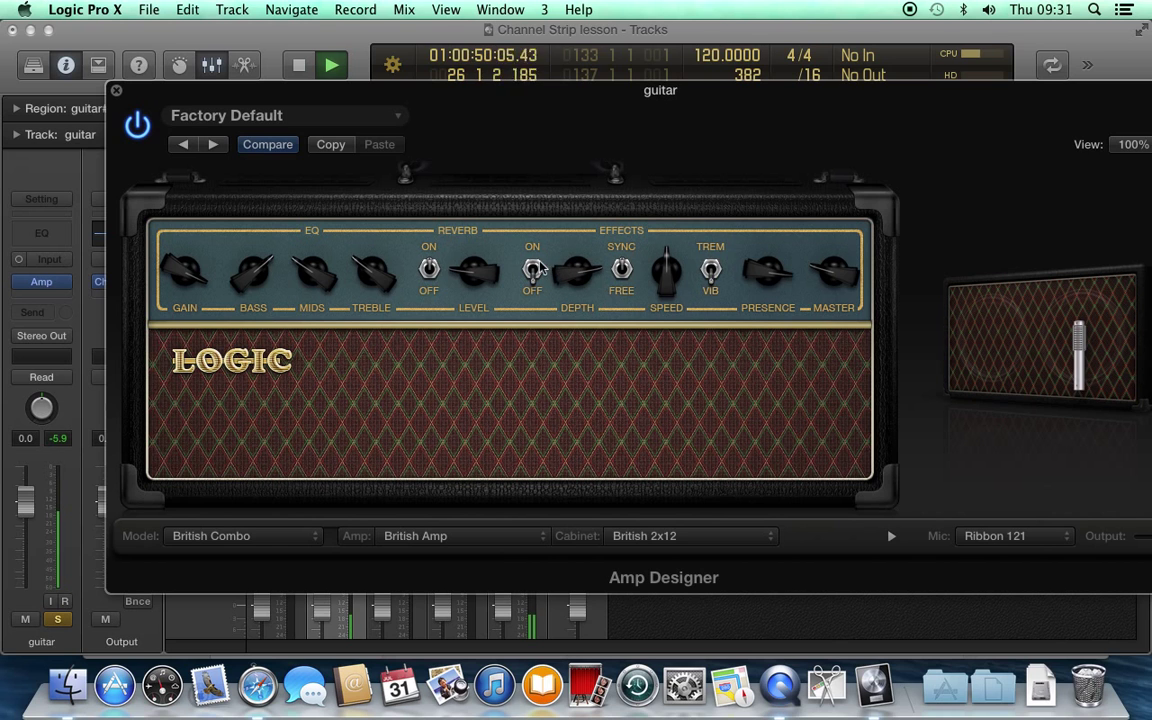
pyautogui.moveTo(562, 280); pyautogui.dragTo(711, 272)
pyautogui.click(622, 272)
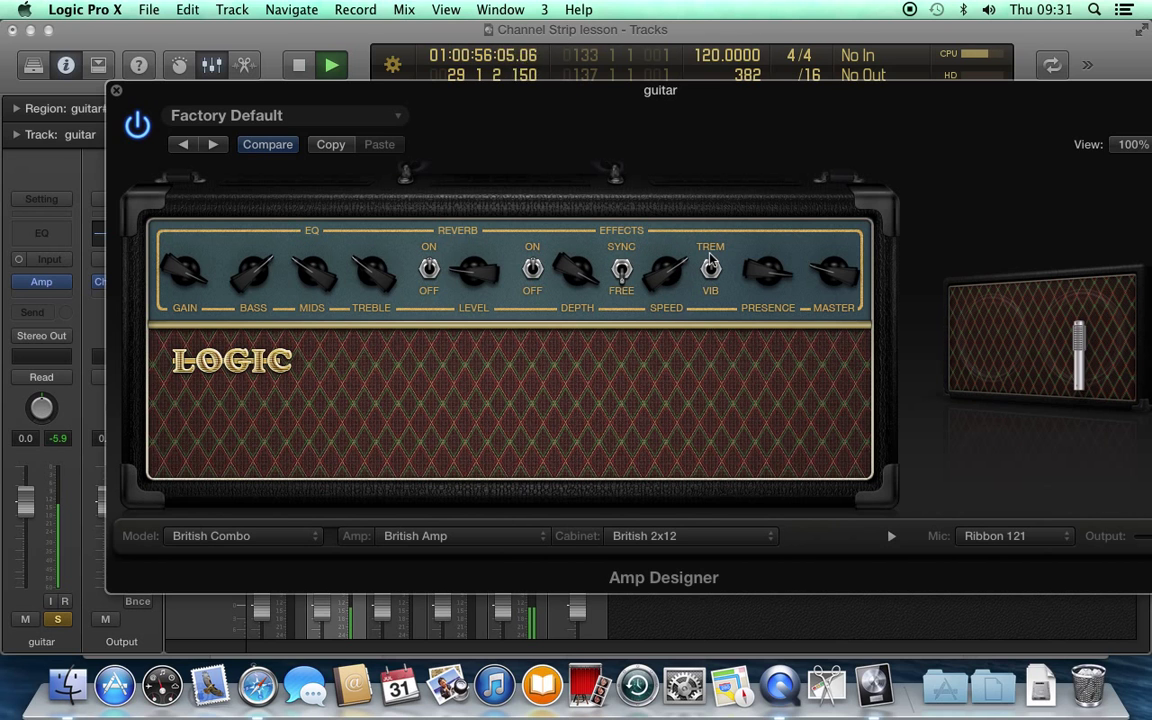
pyautogui.moveTo(302, 266); pyautogui.dragTo(310, 230)
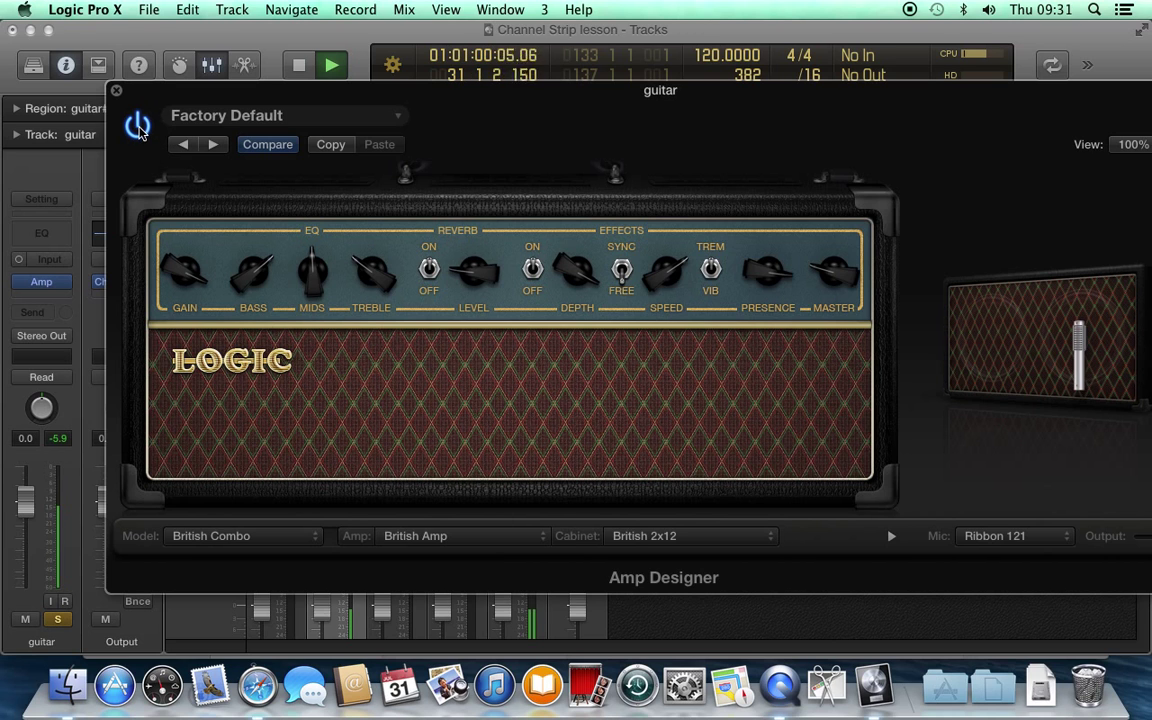
pyautogui.click(138, 127)
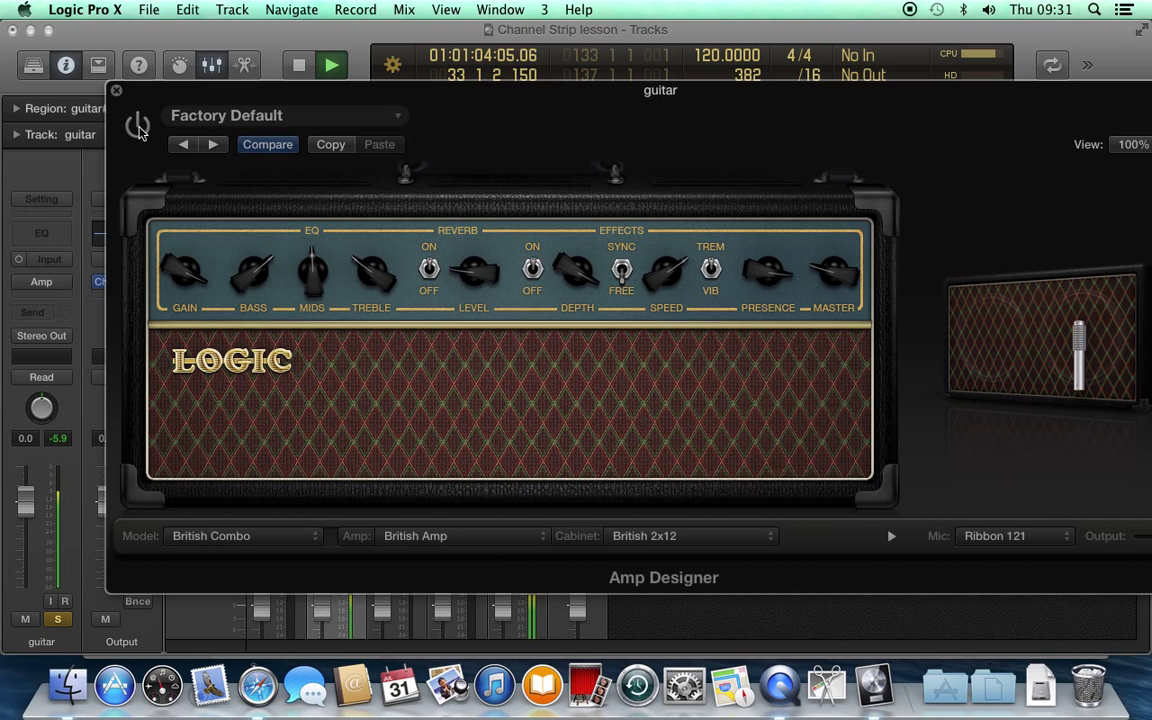
pyautogui.click(138, 126)
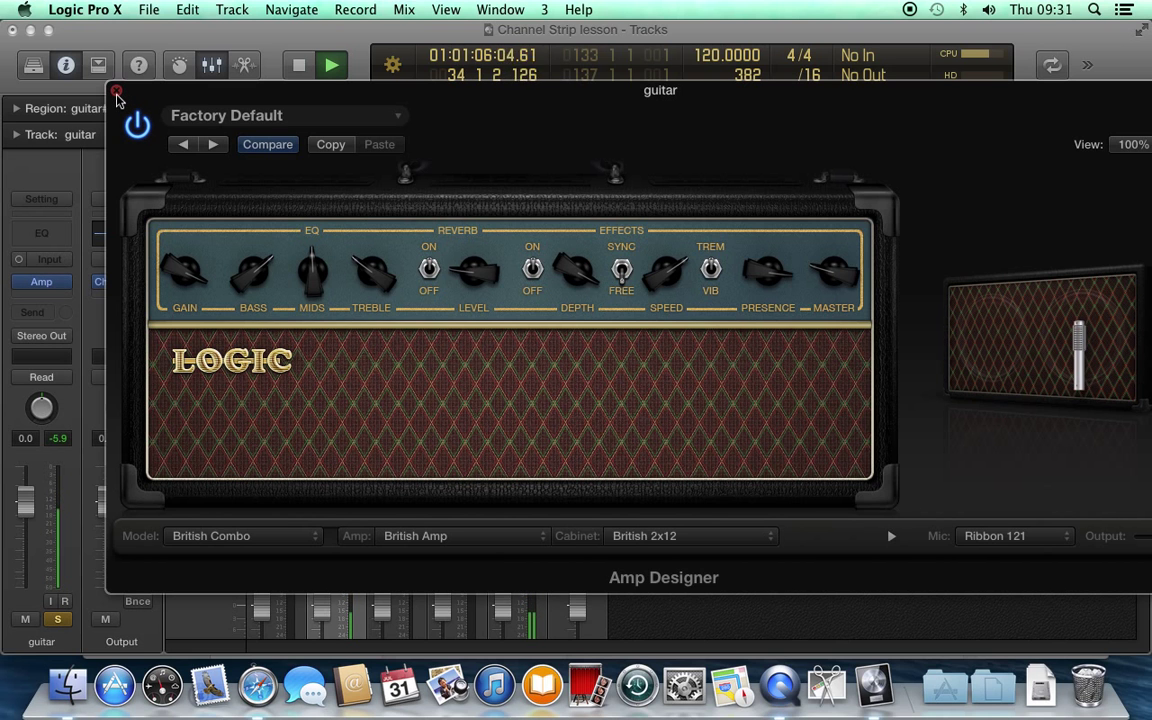
# Step: Close the amp window, stop playback, and insert a mono Tape Delay after Amp on guitar
pyautogui.click(116, 96)
pyautogui.press('space')
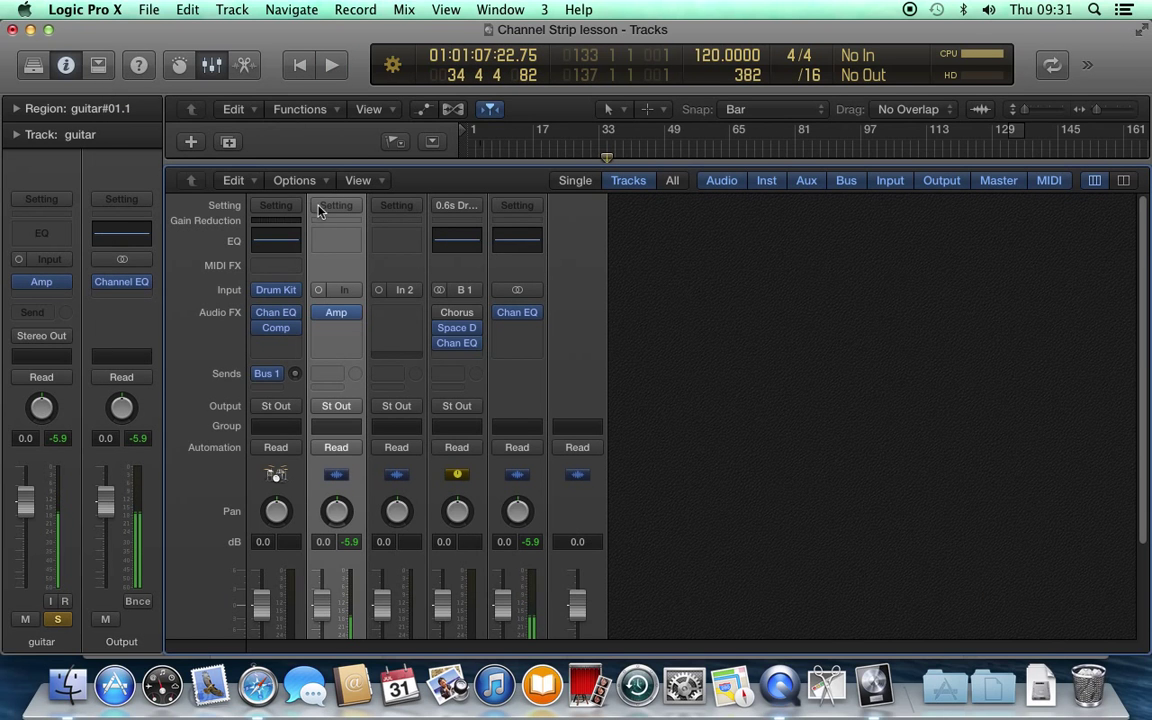
pyautogui.moveTo(356, 318)
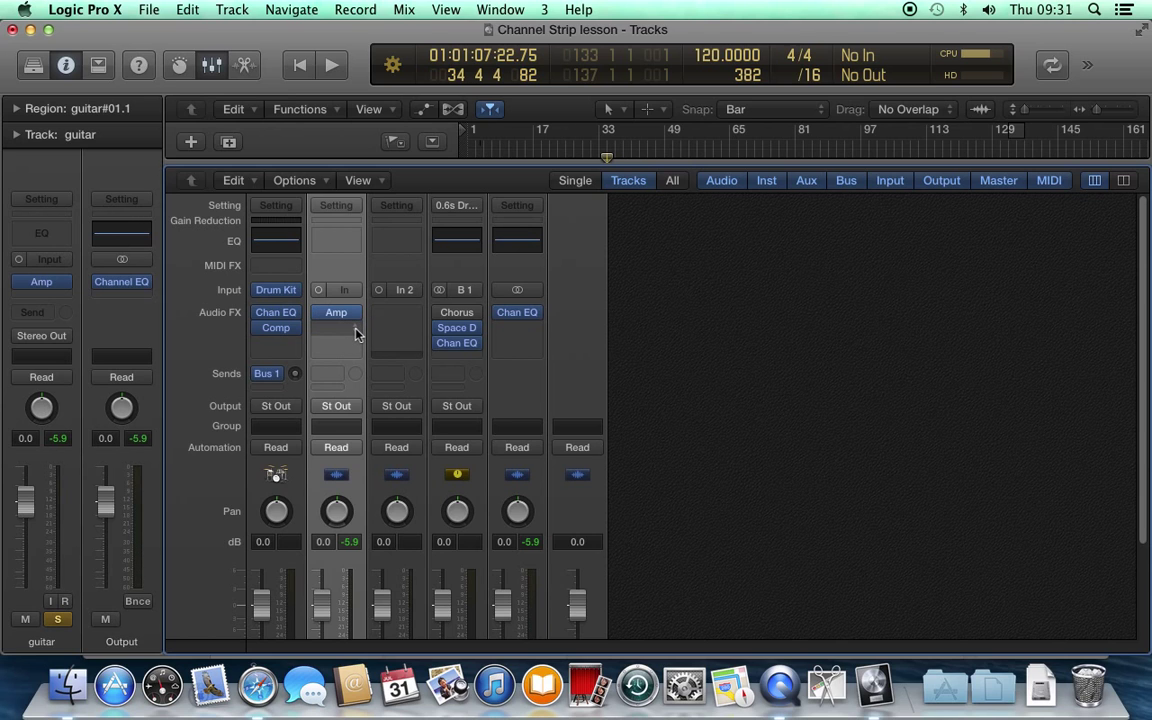
pyautogui.click(356, 334)
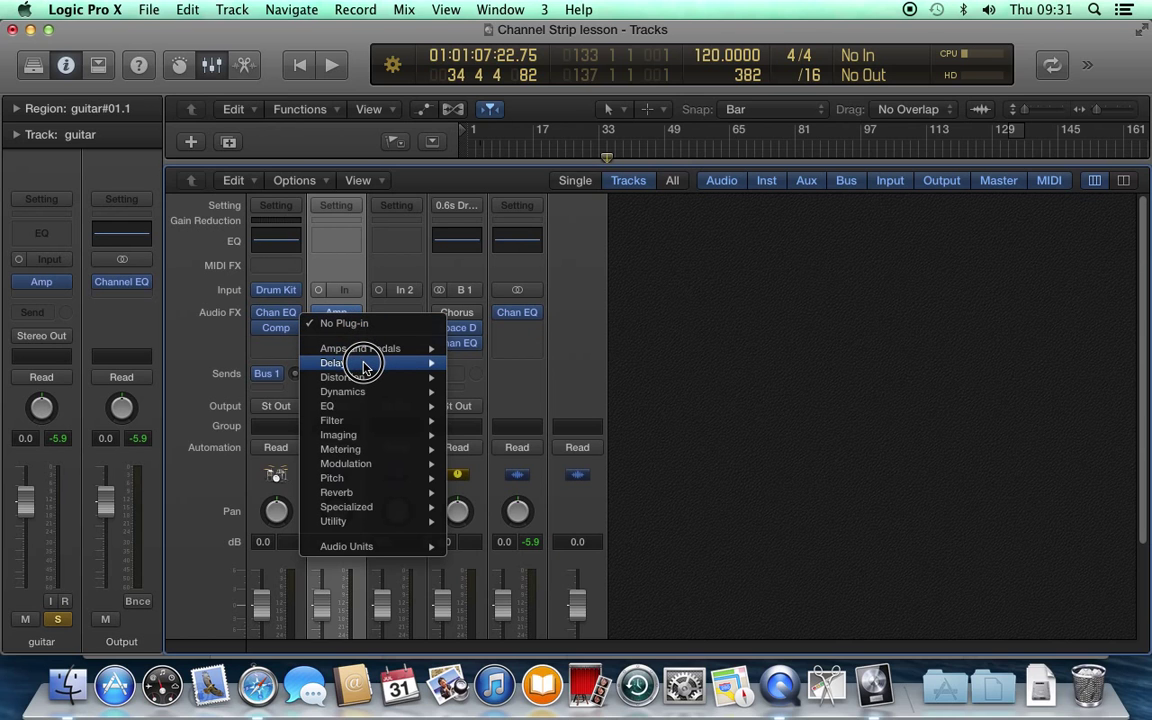
pyautogui.moveTo(399, 363)
pyautogui.moveTo(496, 381)
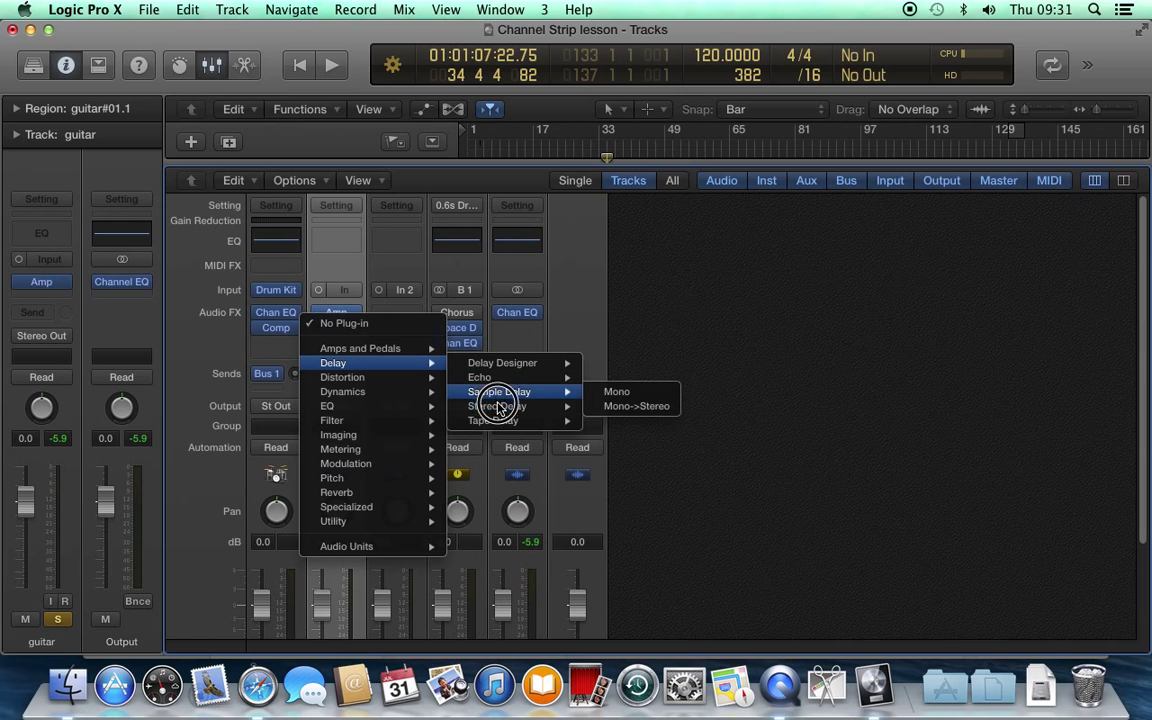
pyautogui.moveTo(496, 418)
pyautogui.click(610, 420)
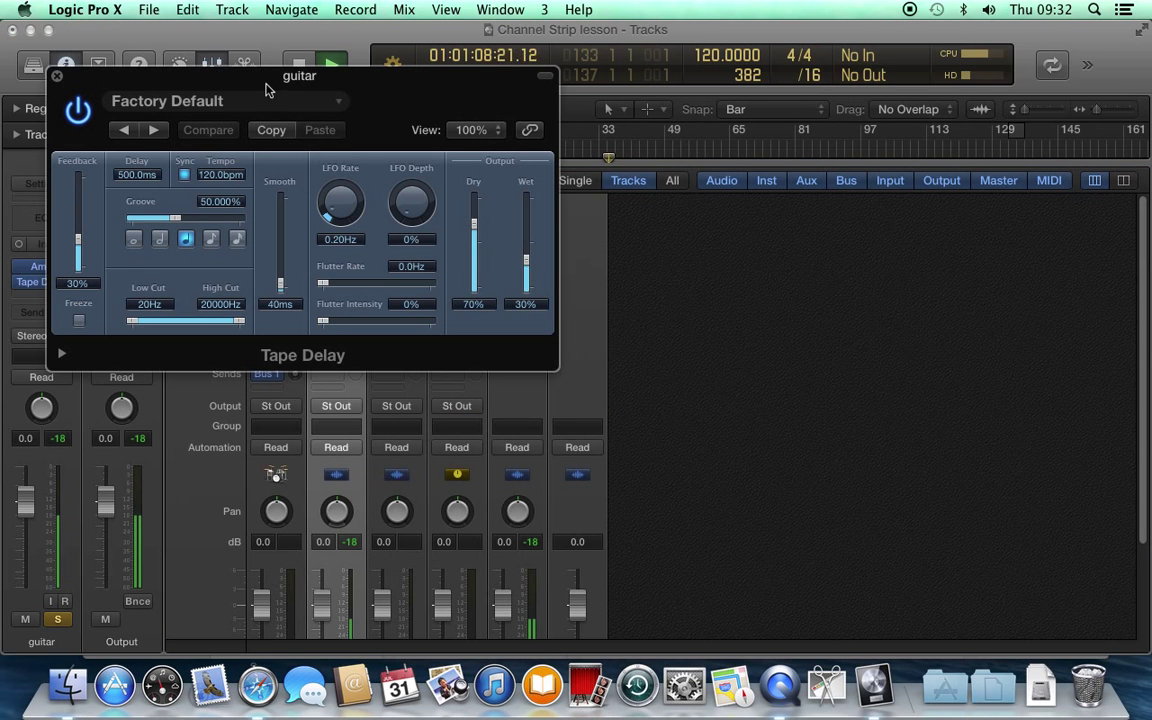
# Step: Sync the guitar's Tape Delay to eighth notes (250 ms), raise feedback to 34%, then stop playback
pyautogui.moveTo(237, 83); pyautogui.dragTo(342, 81)
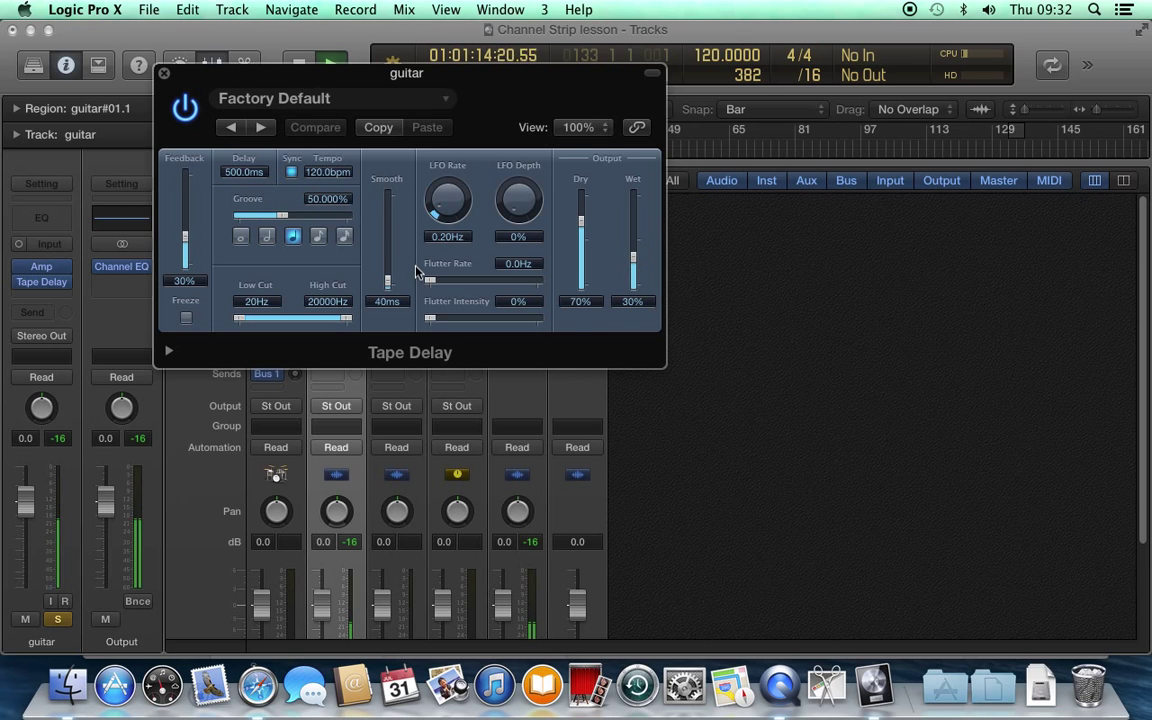
pyautogui.click(318, 236)
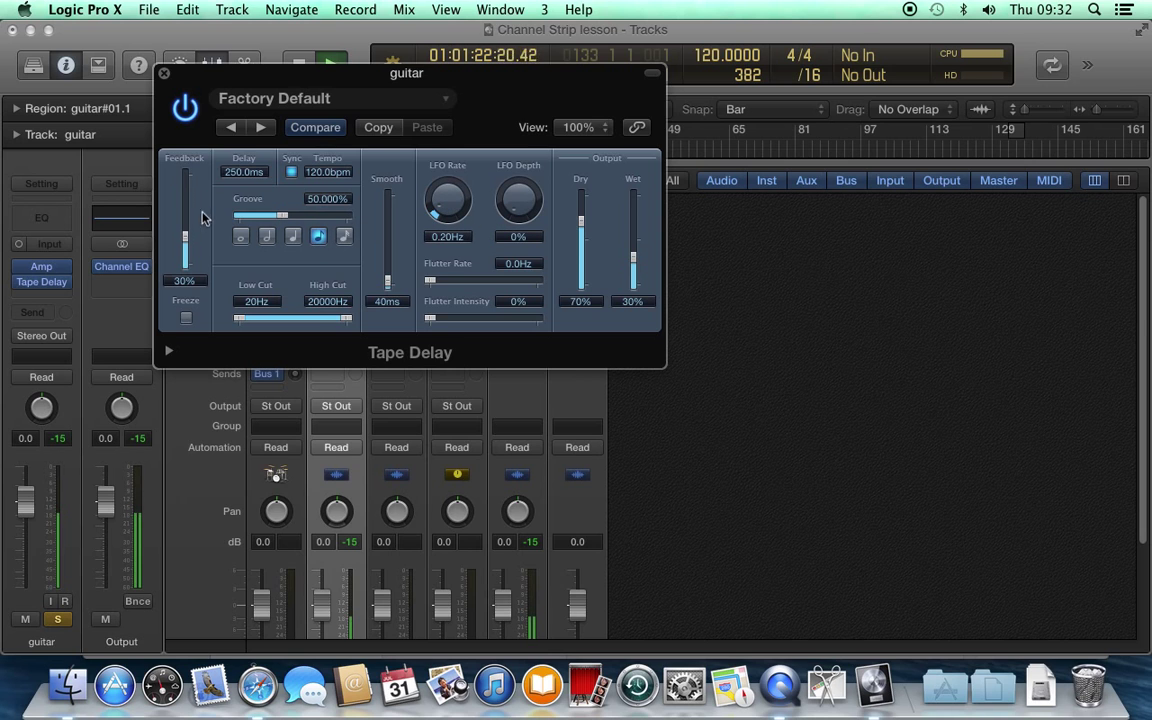
pyautogui.moveTo(186, 240)
pyautogui.mouseDown()
pyautogui.moveTo(185, 219)
pyautogui.moveTo(184, 237)
pyautogui.mouseUp()
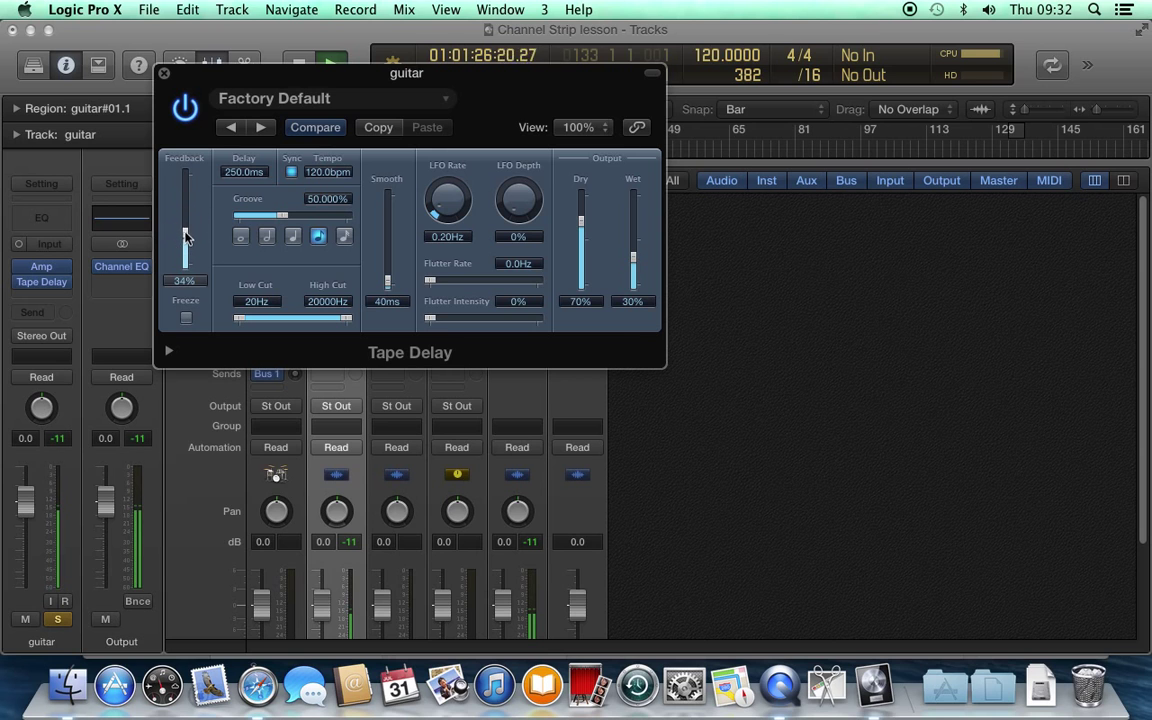
pyautogui.click(166, 76)
pyautogui.press('space')
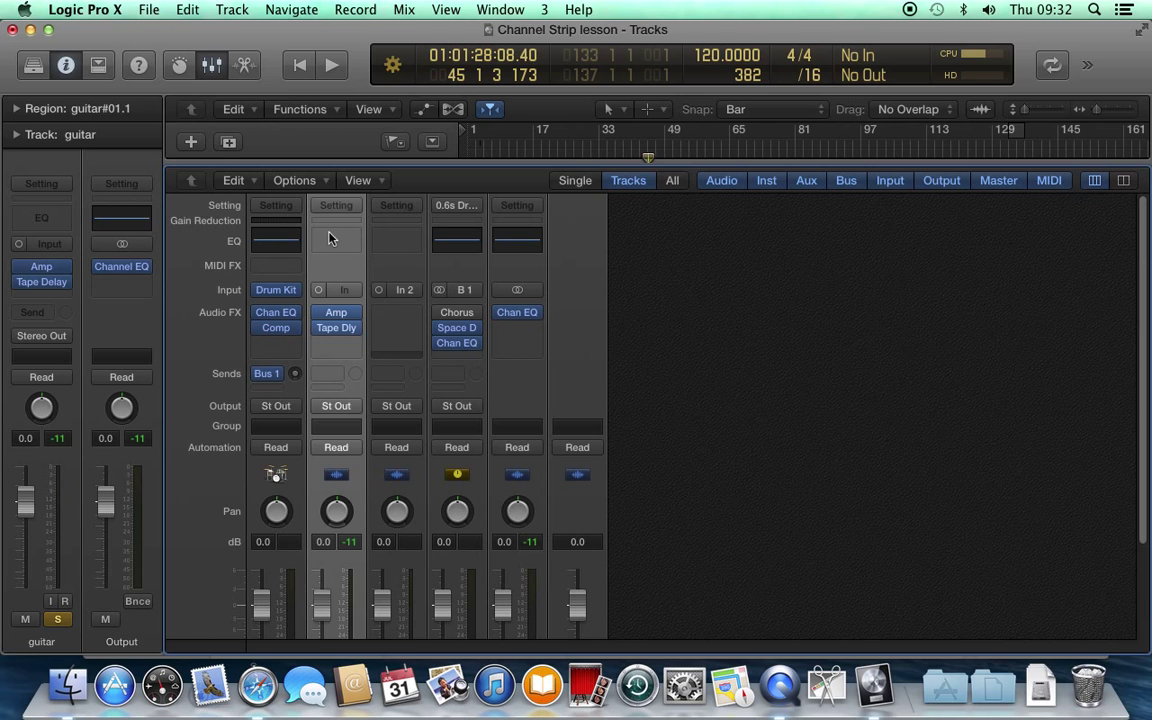
# Step: Replace the guitar's Tape Delay slot with No Plug-in and open its Channel EQ
pyautogui.moveTo(319, 336)
pyautogui.click(357, 332)
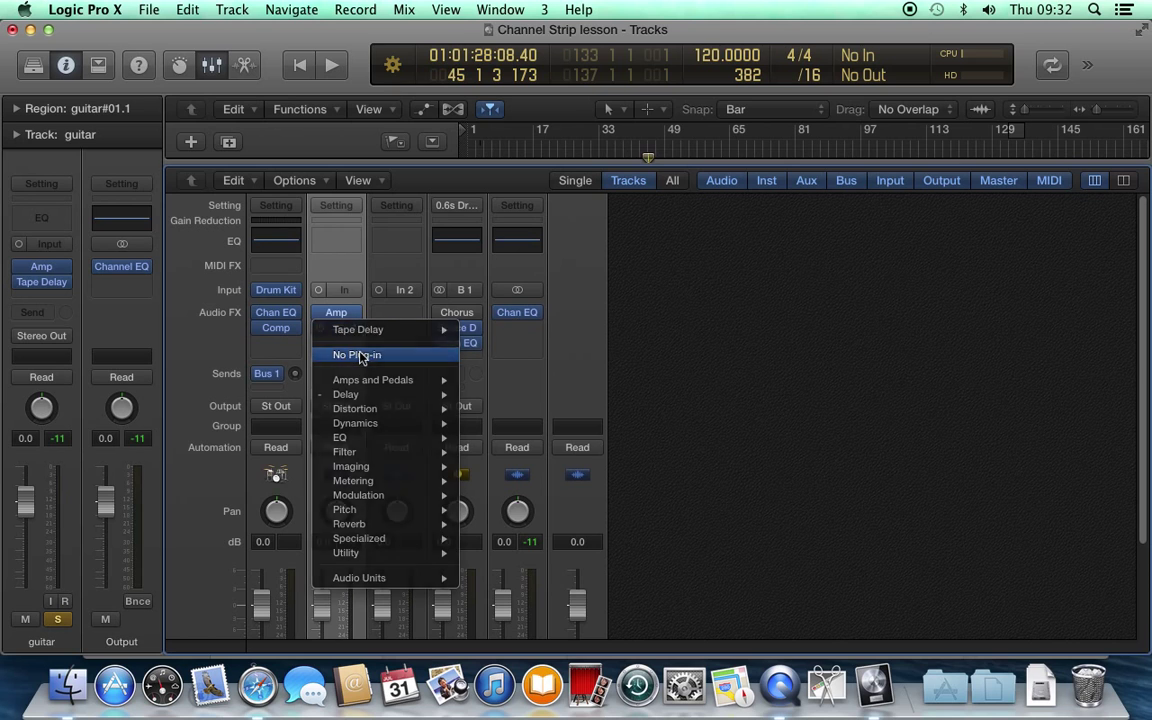
pyautogui.click(357, 353)
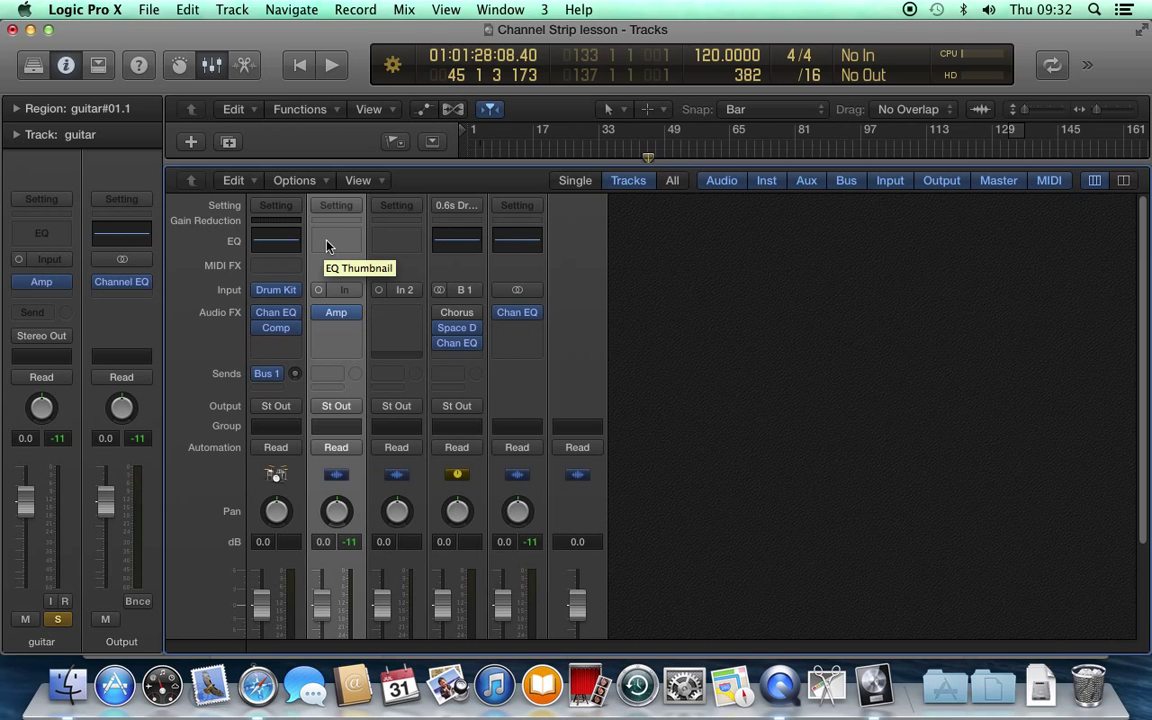
pyautogui.click(326, 242)
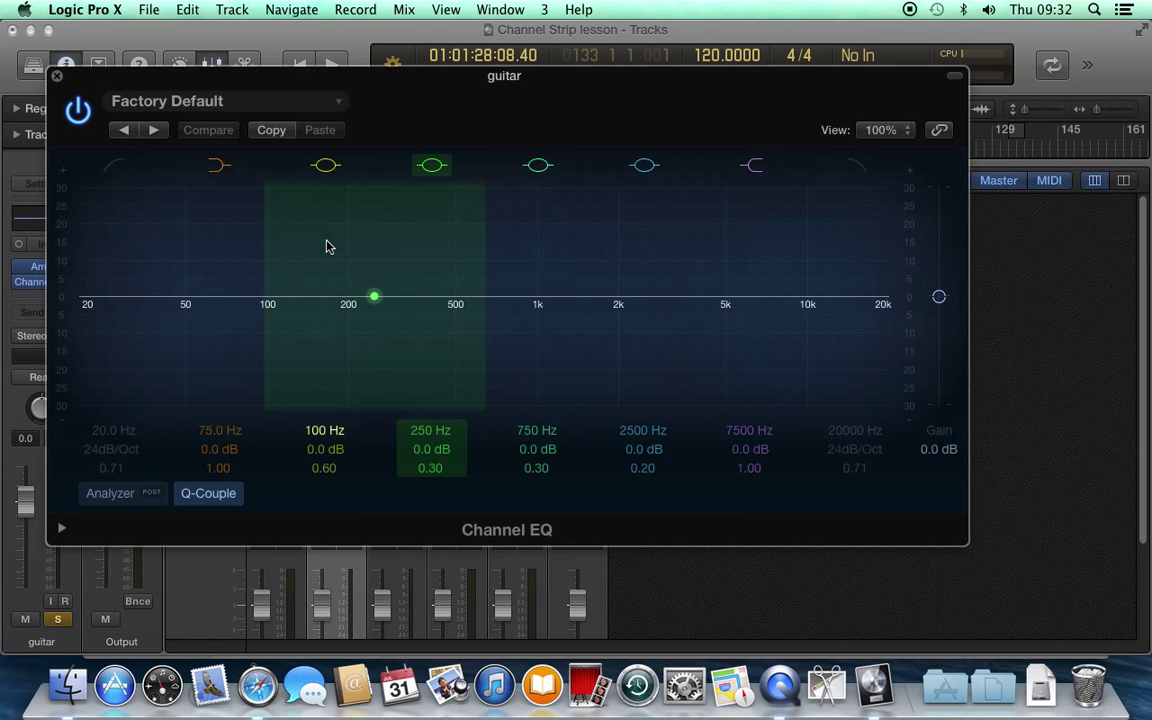
# Step: During playback, enable the Channel EQ's 20 Hz low cut at Q 0.10 and the analyzer
pyautogui.press('space')
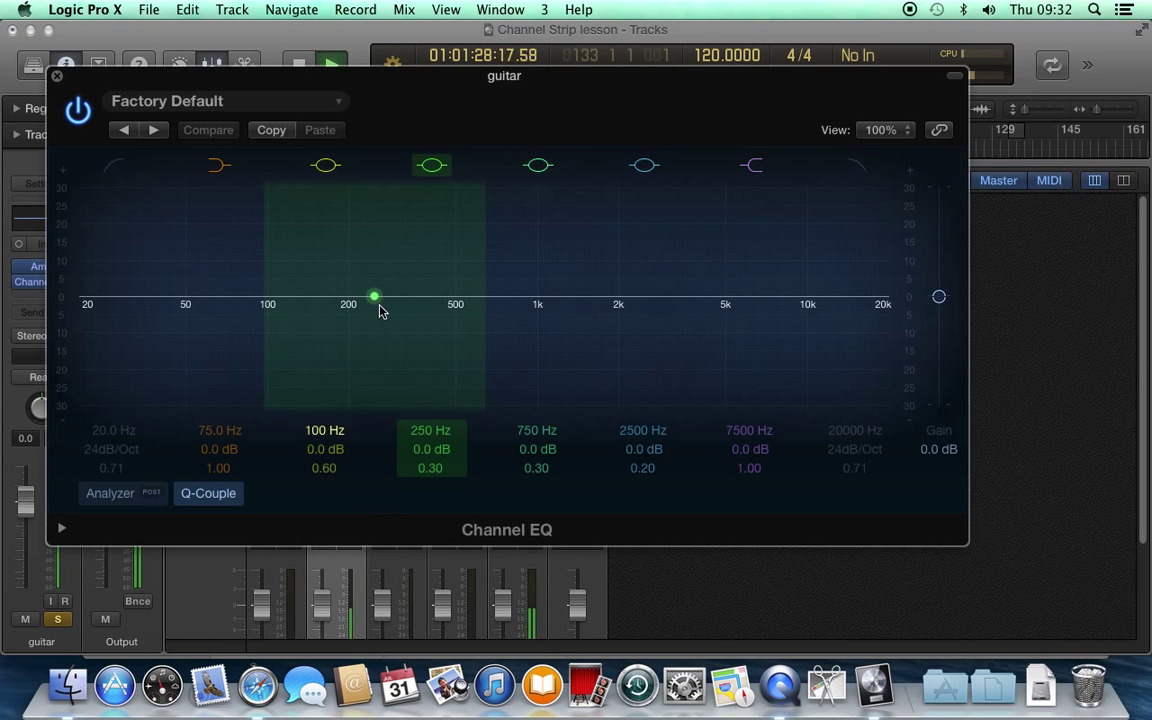
pyautogui.click(113, 175)
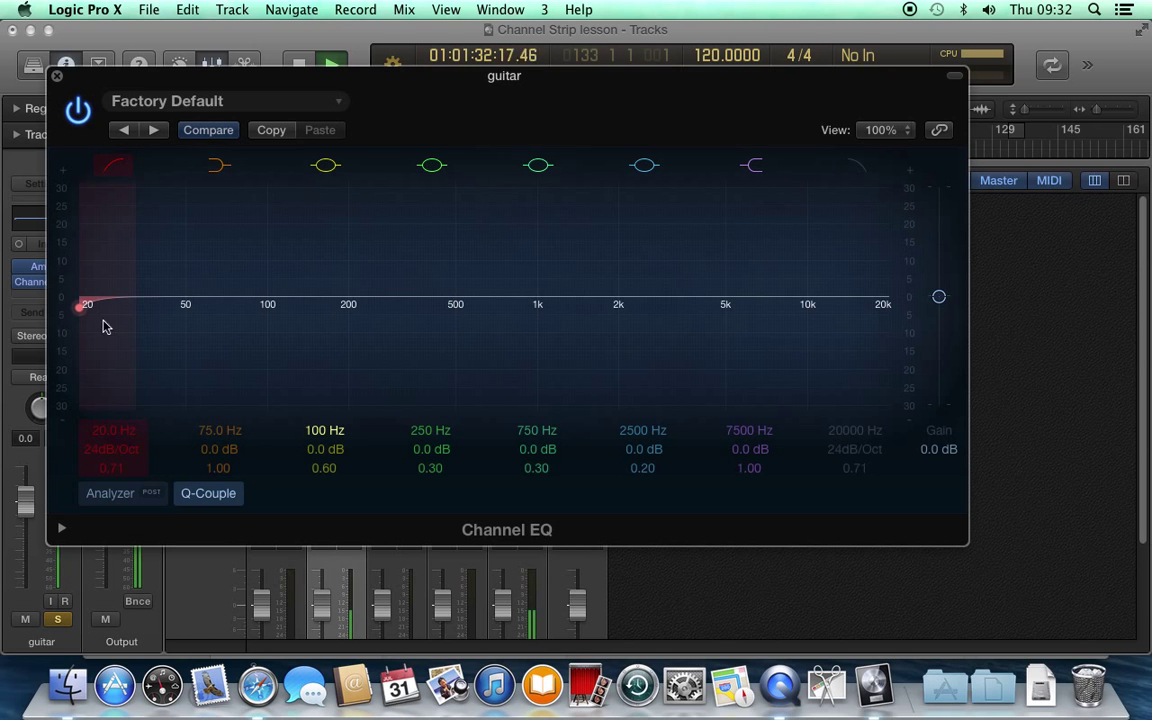
pyautogui.moveTo(85, 311); pyautogui.dragTo(118, 492)
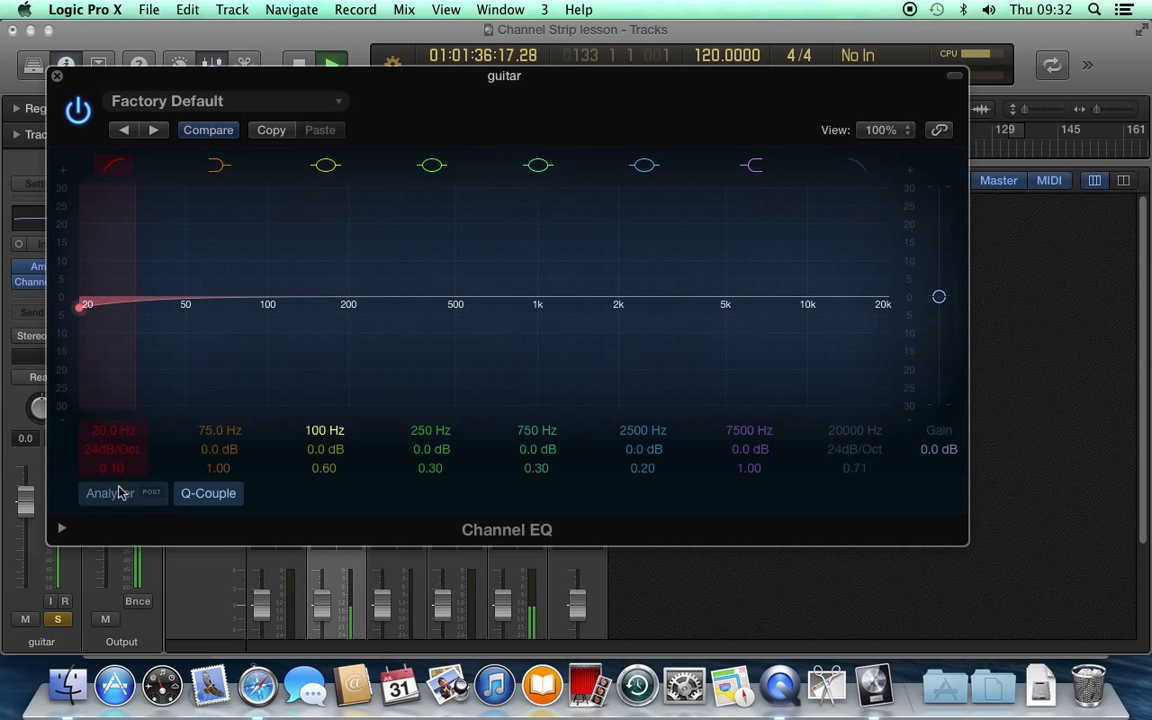
pyautogui.click(123, 497)
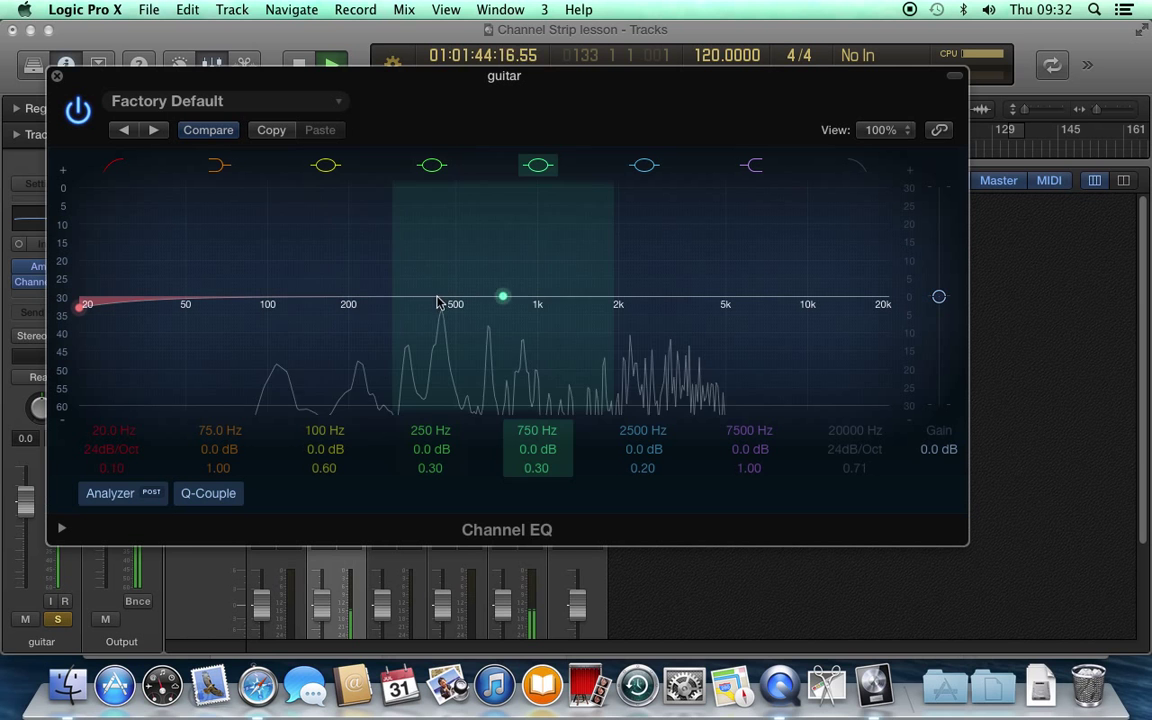
# Step: Cut 15 dB at 425 Hz and 10.5 dB at 3300 Hz, then A/B the EQ
pyautogui.moveTo(374, 300); pyautogui.dragTo(442, 368)
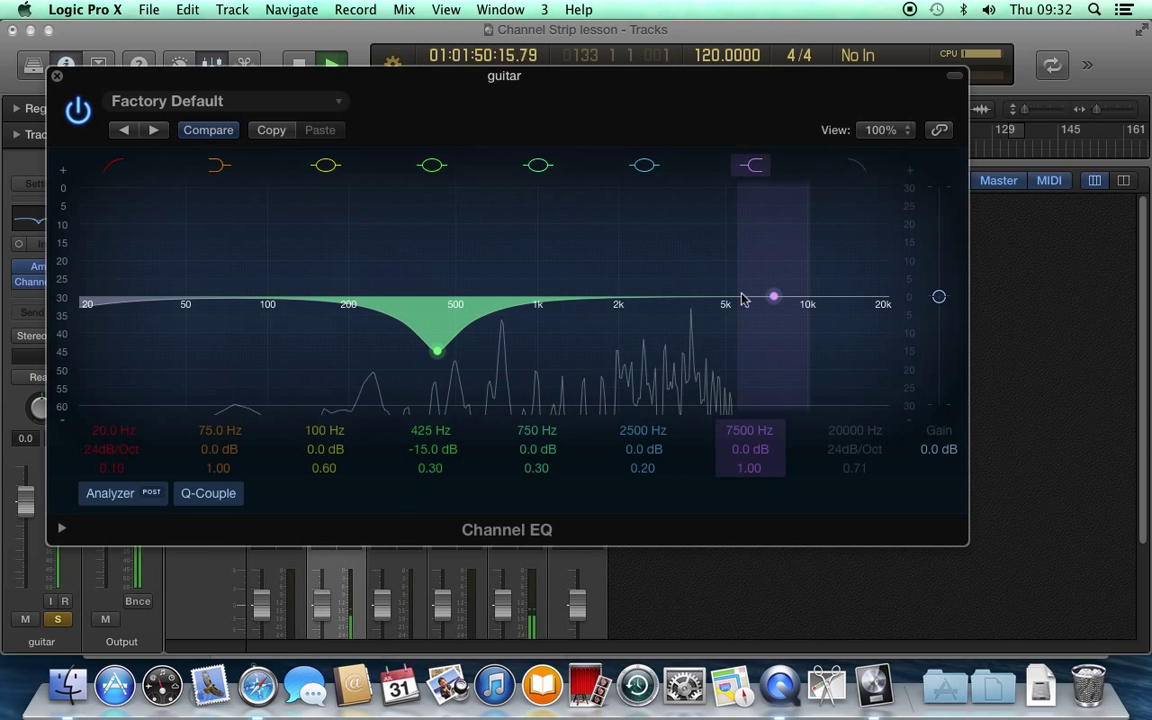
pyautogui.moveTo(643, 298); pyautogui.dragTo(682, 352)
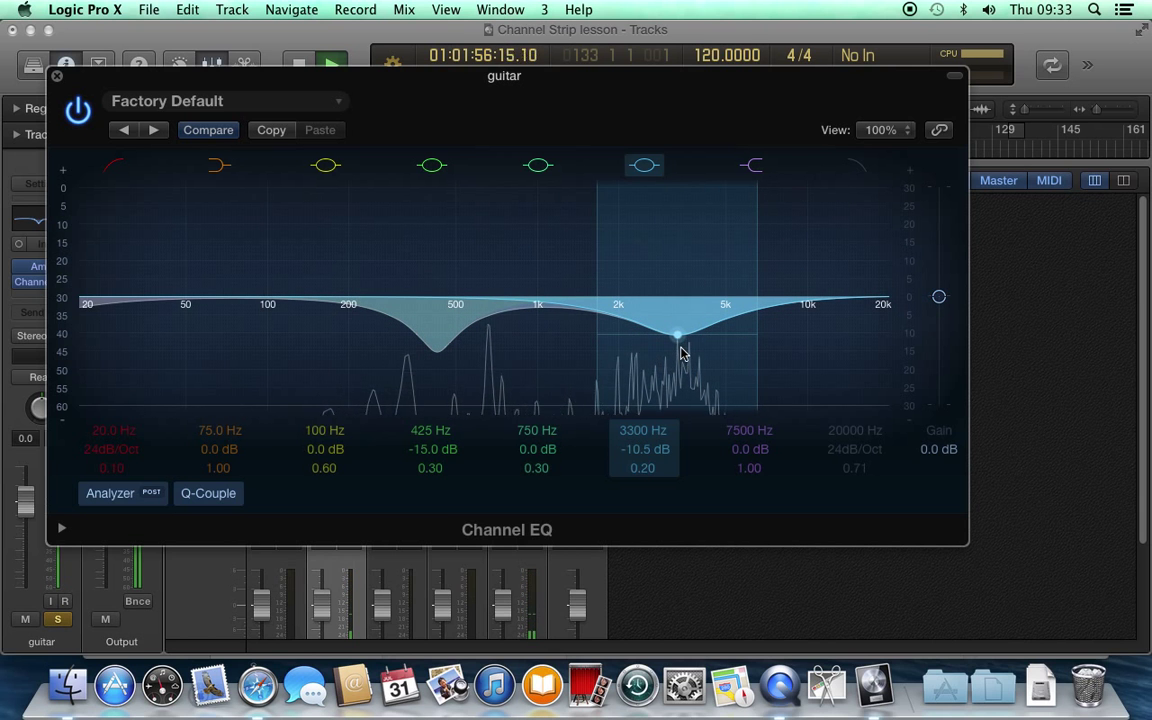
pyautogui.click(113, 165)
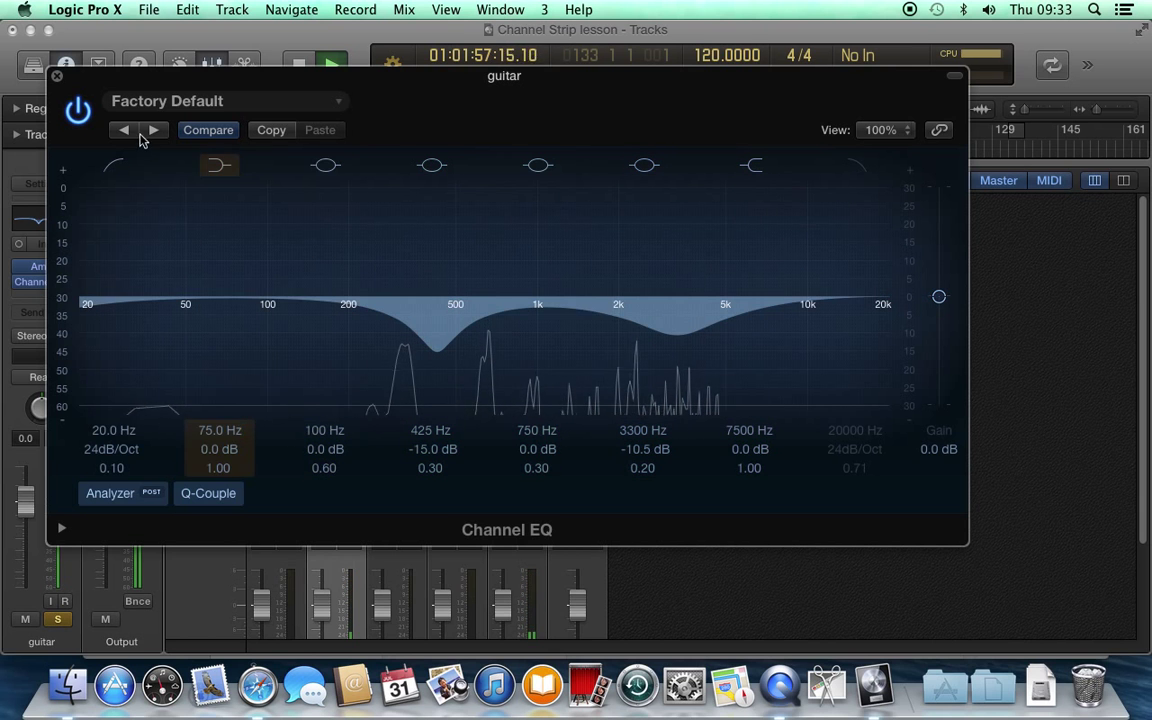
pyautogui.click(78, 110)
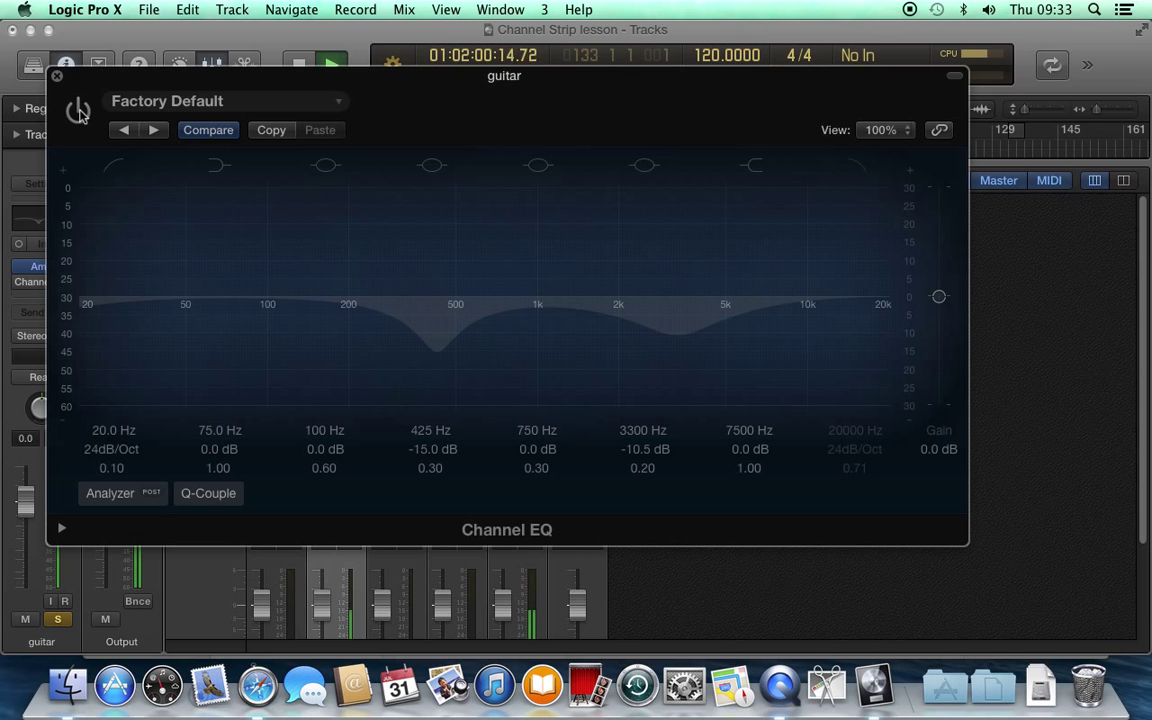
pyautogui.click(78, 110)
pyautogui.click(57, 77)
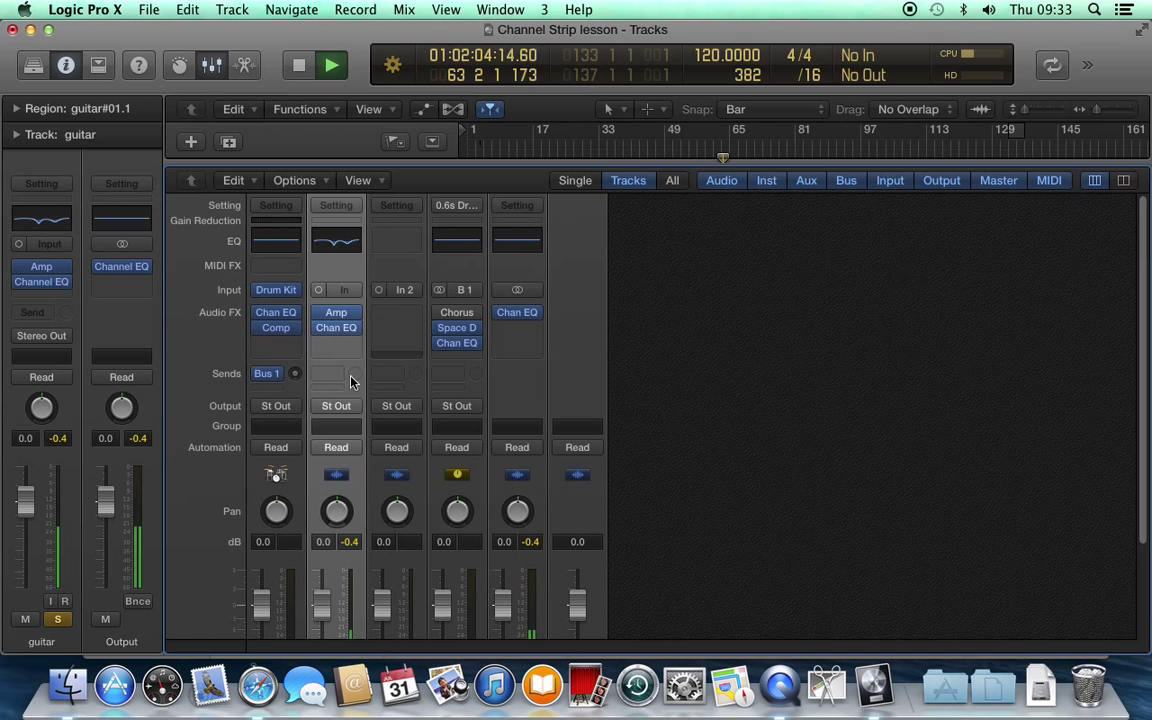
# Step: Insert a mono Compressor below Chan EQ with threshold at −42.5 dB, then stop playback
pyautogui.click(354, 348)
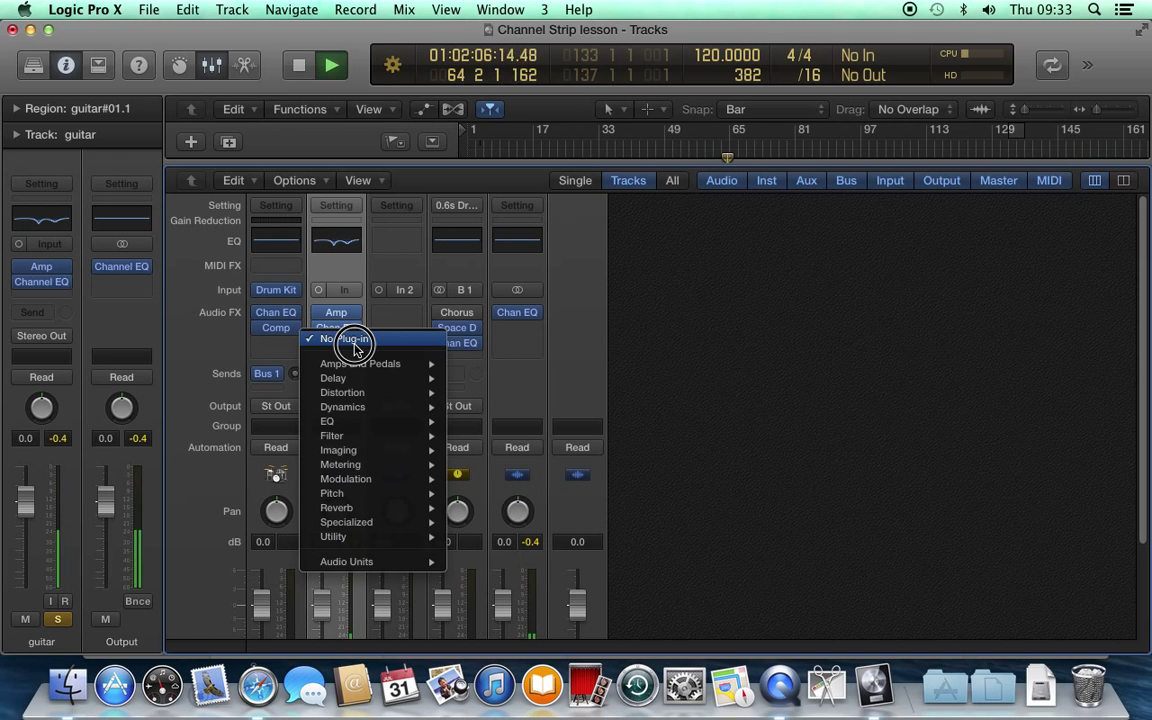
pyautogui.moveTo(368, 408)
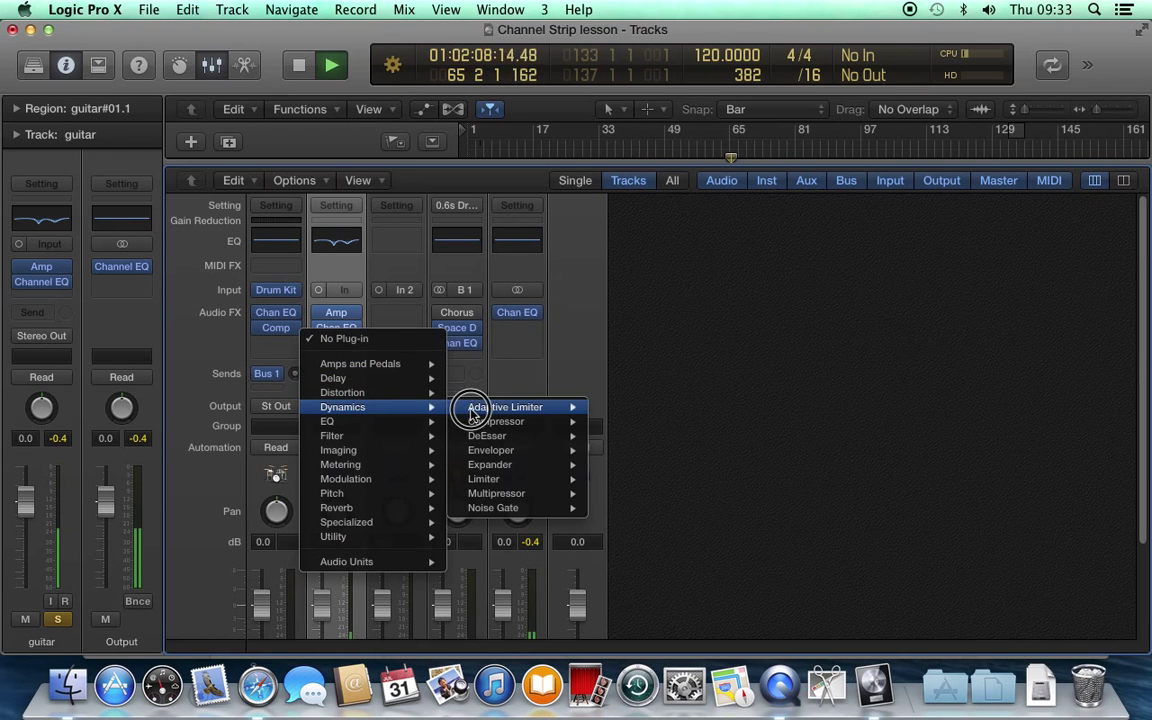
pyautogui.moveTo(490, 413)
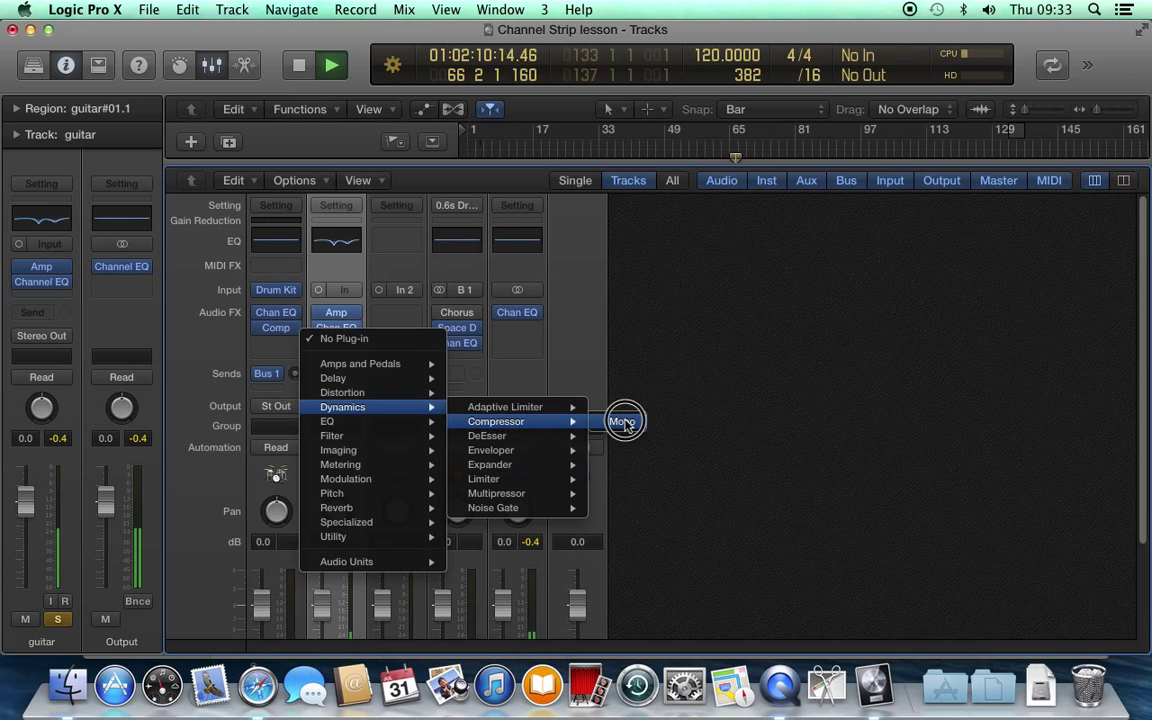
pyautogui.click(614, 422)
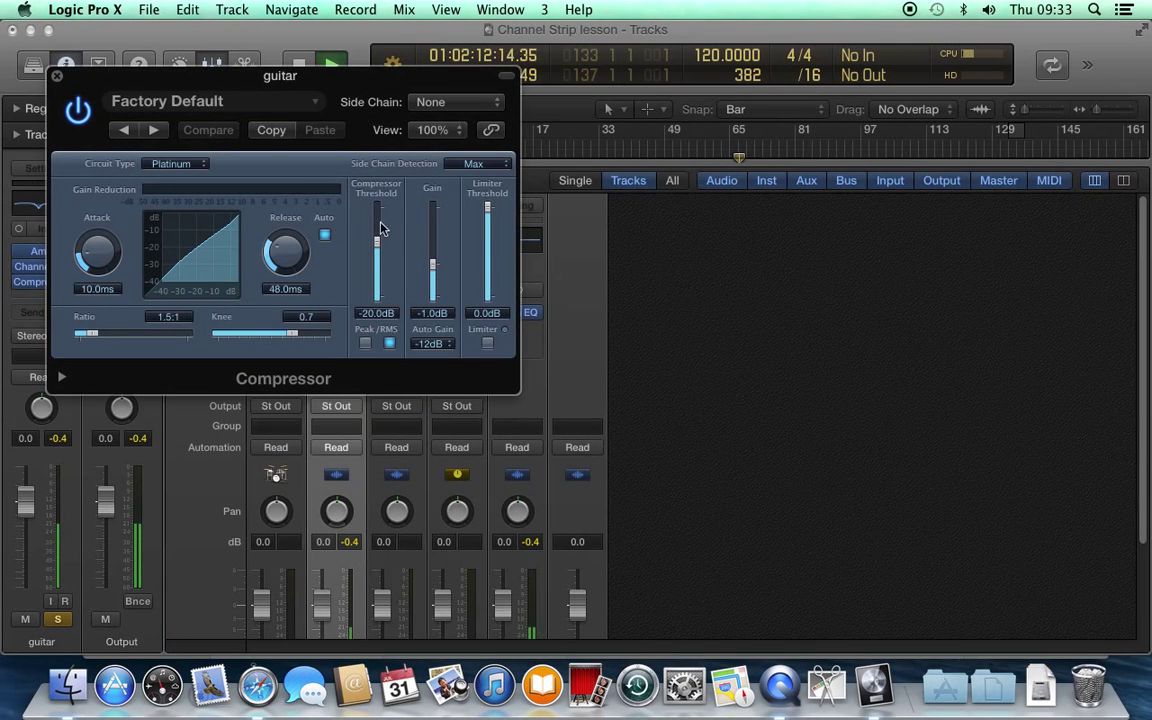
pyautogui.moveTo(378, 245); pyautogui.dragTo(378, 285)
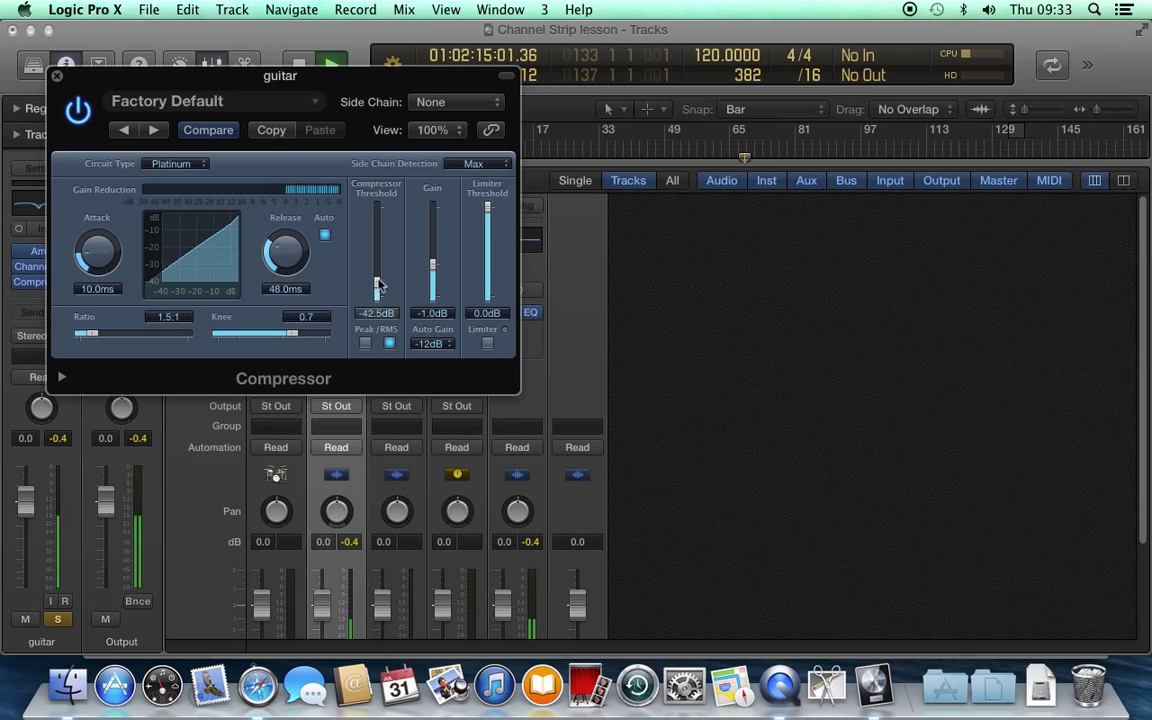
pyautogui.click(58, 77)
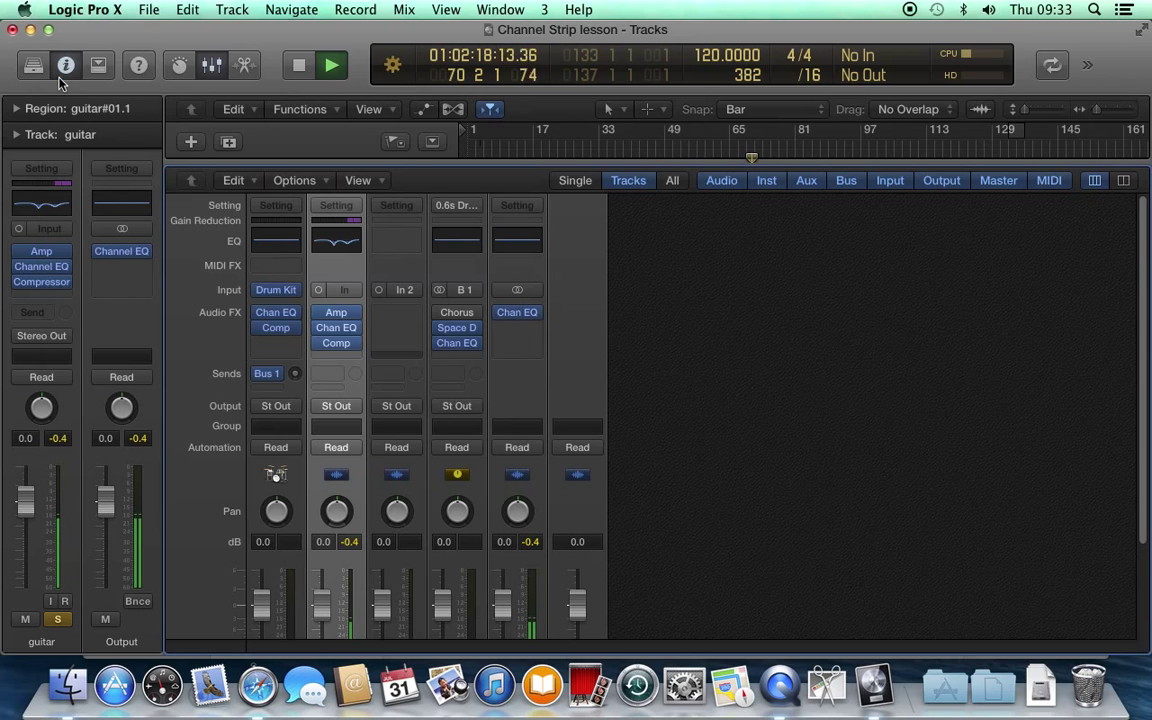
pyautogui.press('space')
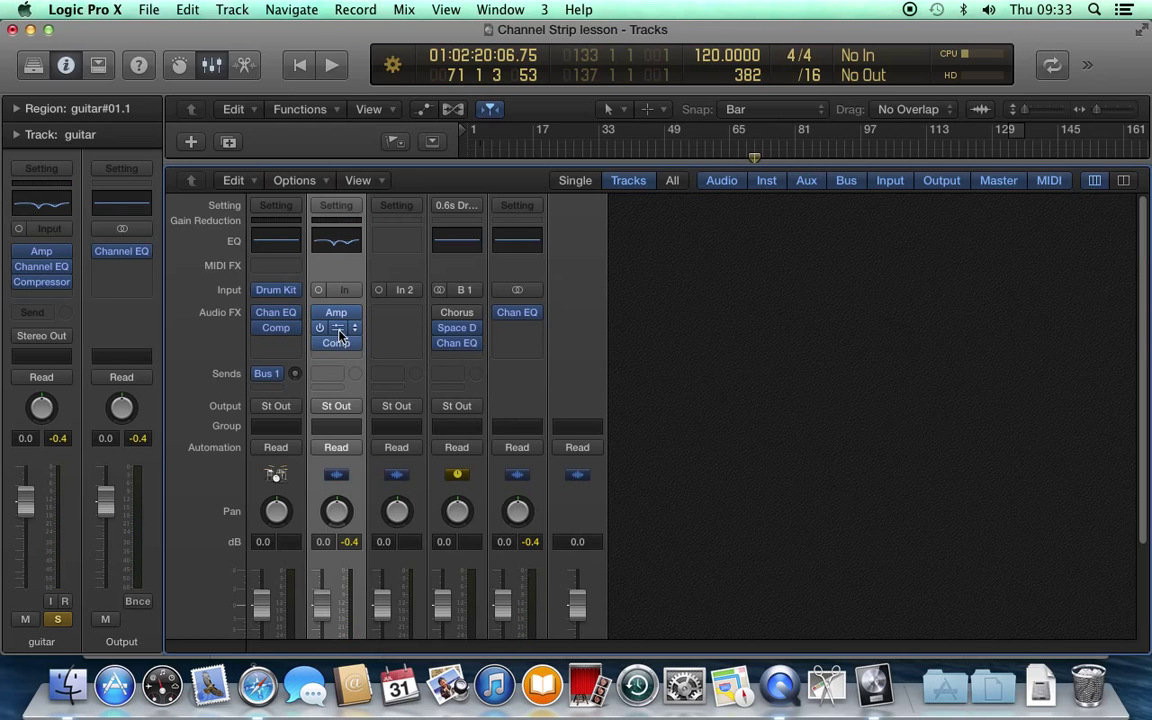
pyautogui.moveTo(340, 318)
pyautogui.scroll(-5, 1145, 257)
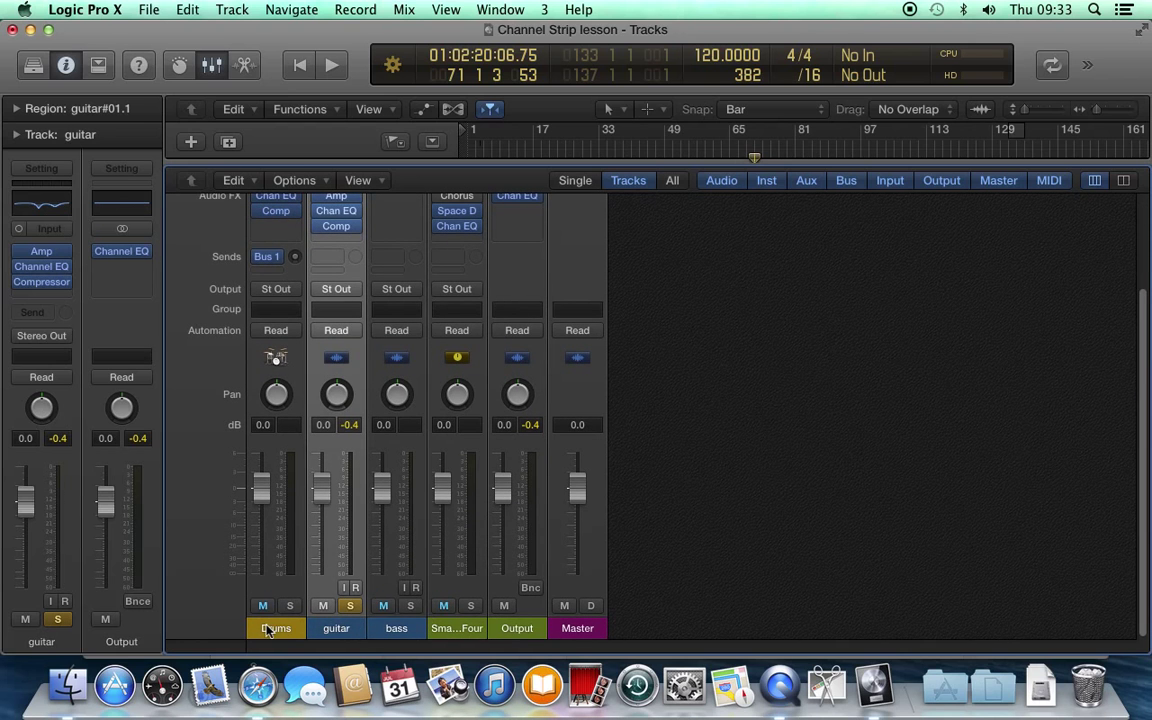
pyautogui.click(270, 629)
pyautogui.click(351, 606)
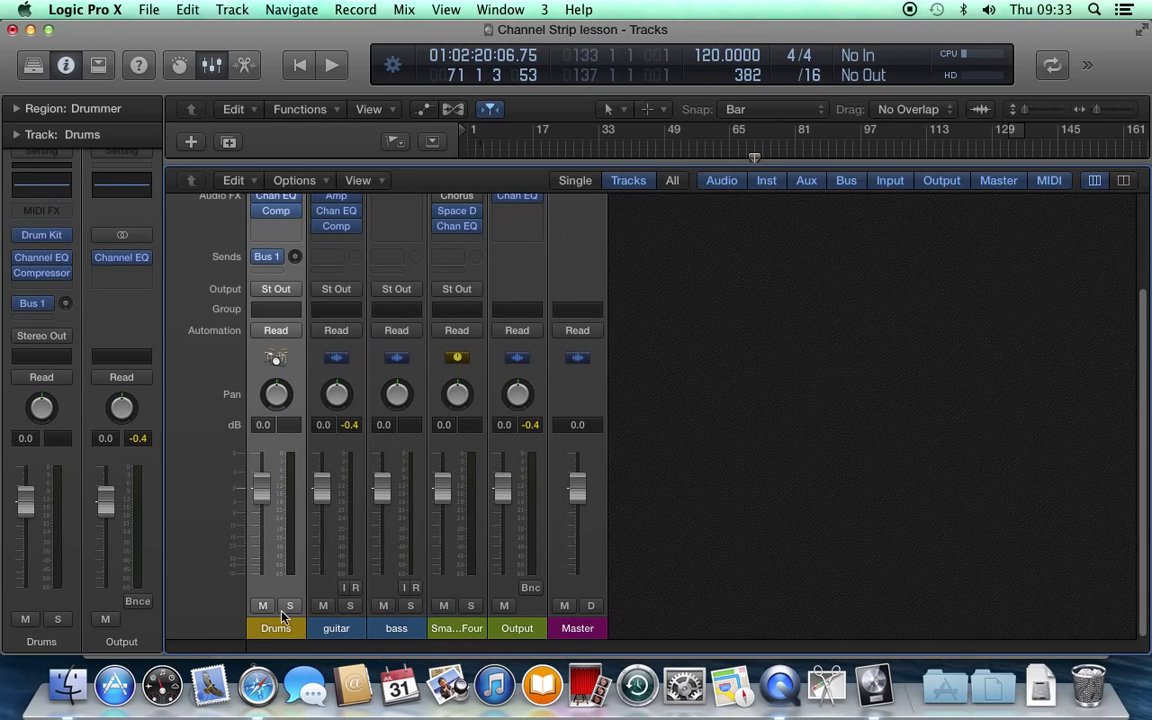
pyautogui.click(289, 606)
pyautogui.press('space')
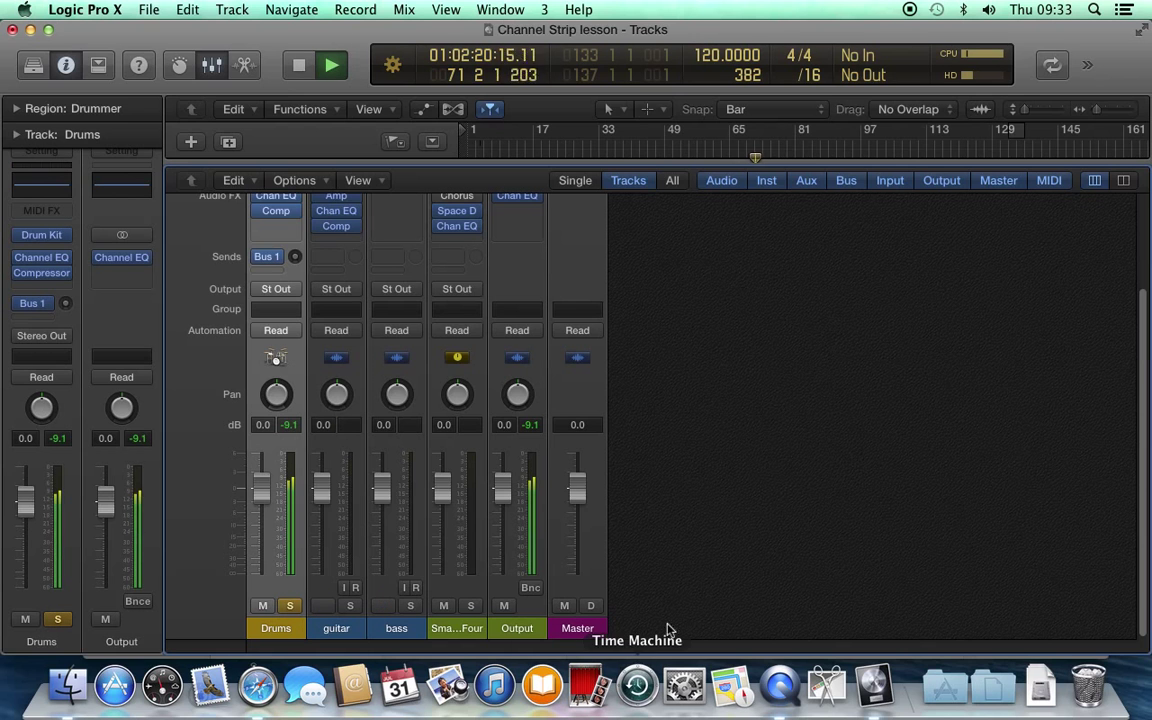
pyautogui.press('space')
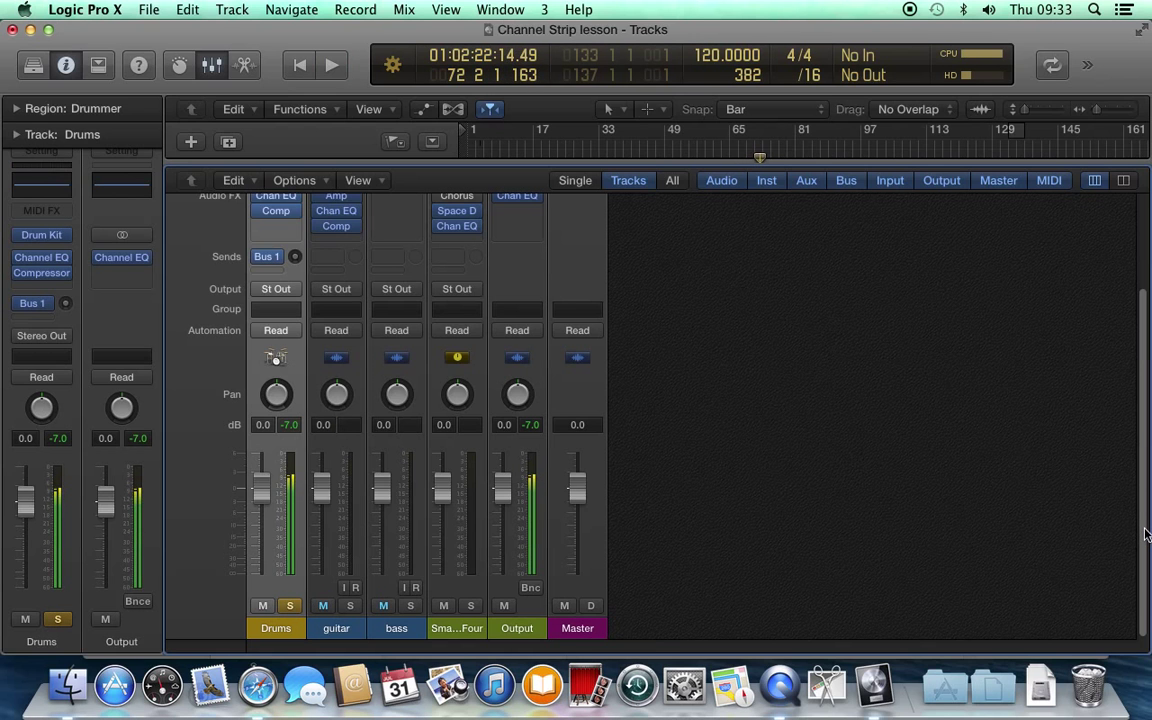
pyautogui.moveTo(1138, 526); pyautogui.dragTo(1142, 398)
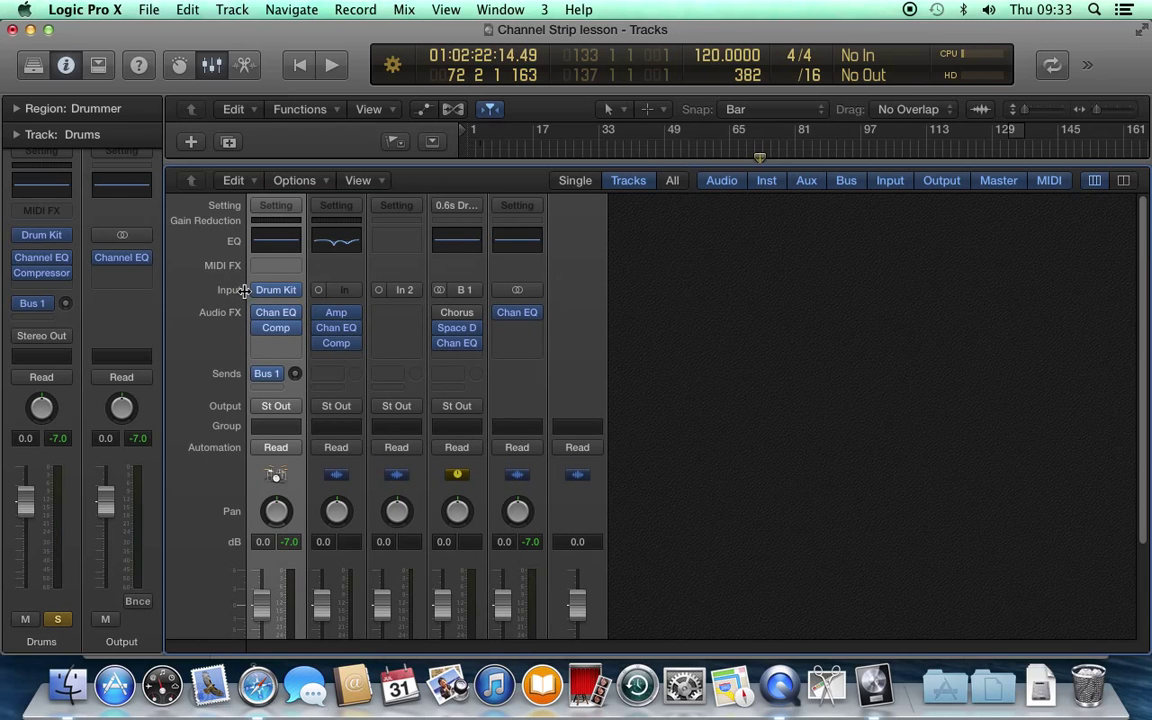
pyautogui.moveTo(303, 293)
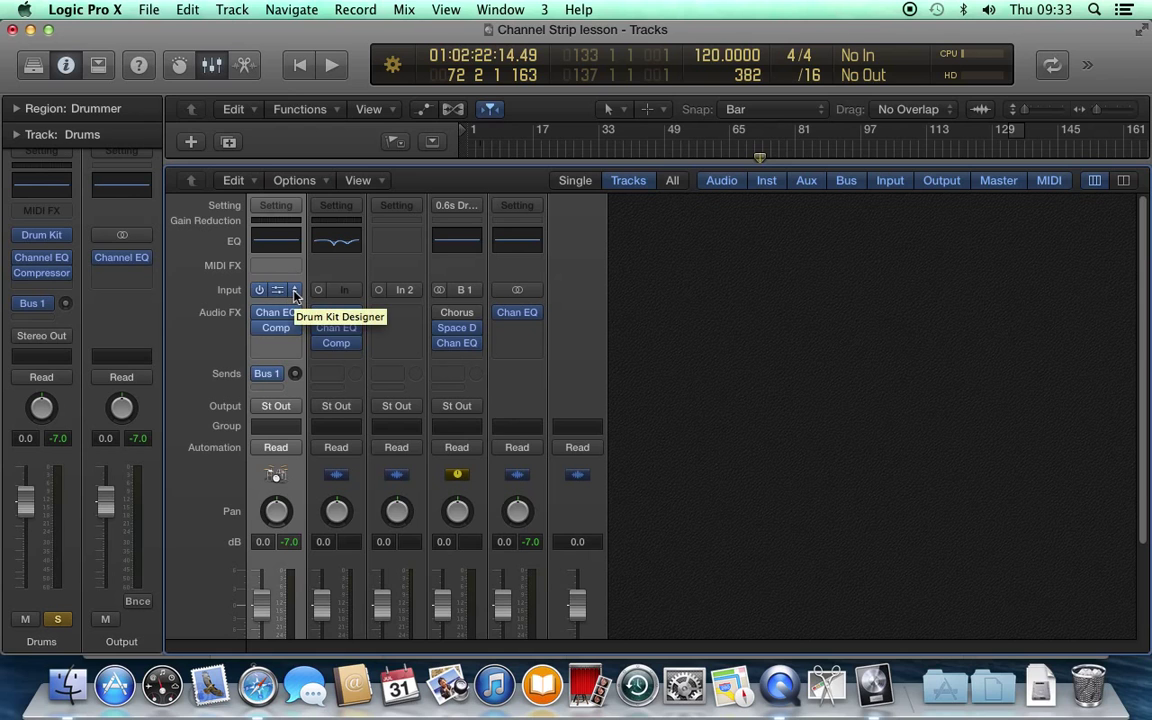
# Step: Load ES P (Stereo) as the Drums instrument and audition its Poly Synth preset
pyautogui.click(295, 291)
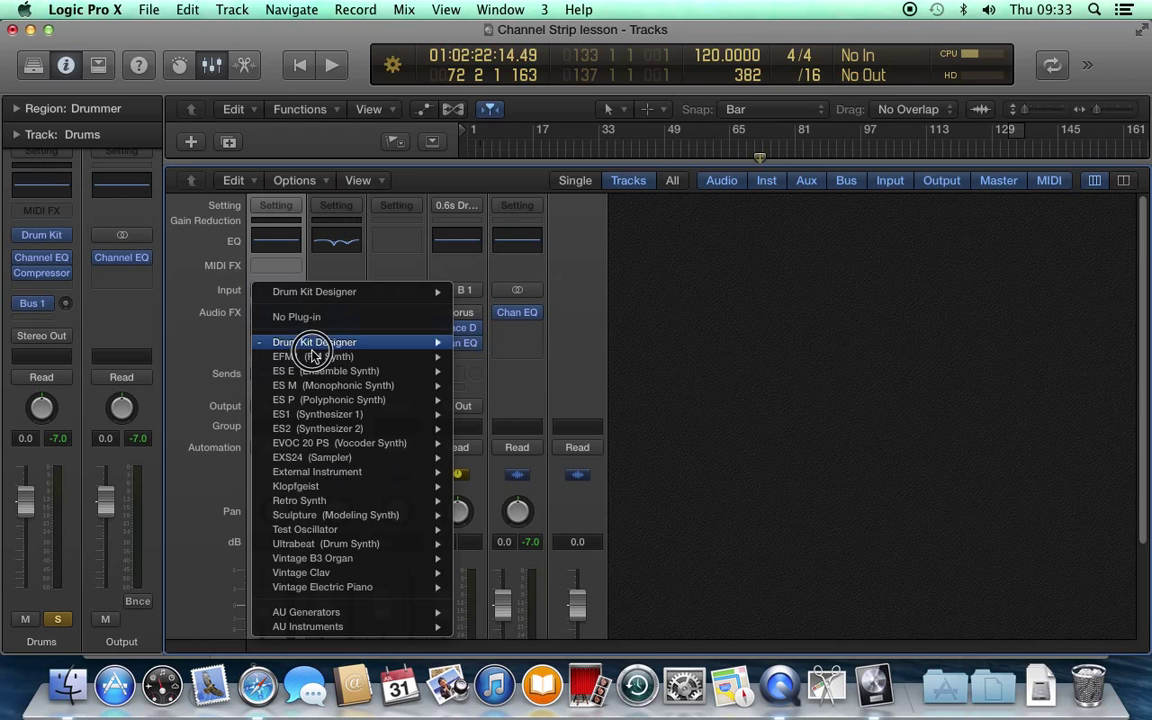
pyautogui.moveTo(318, 380)
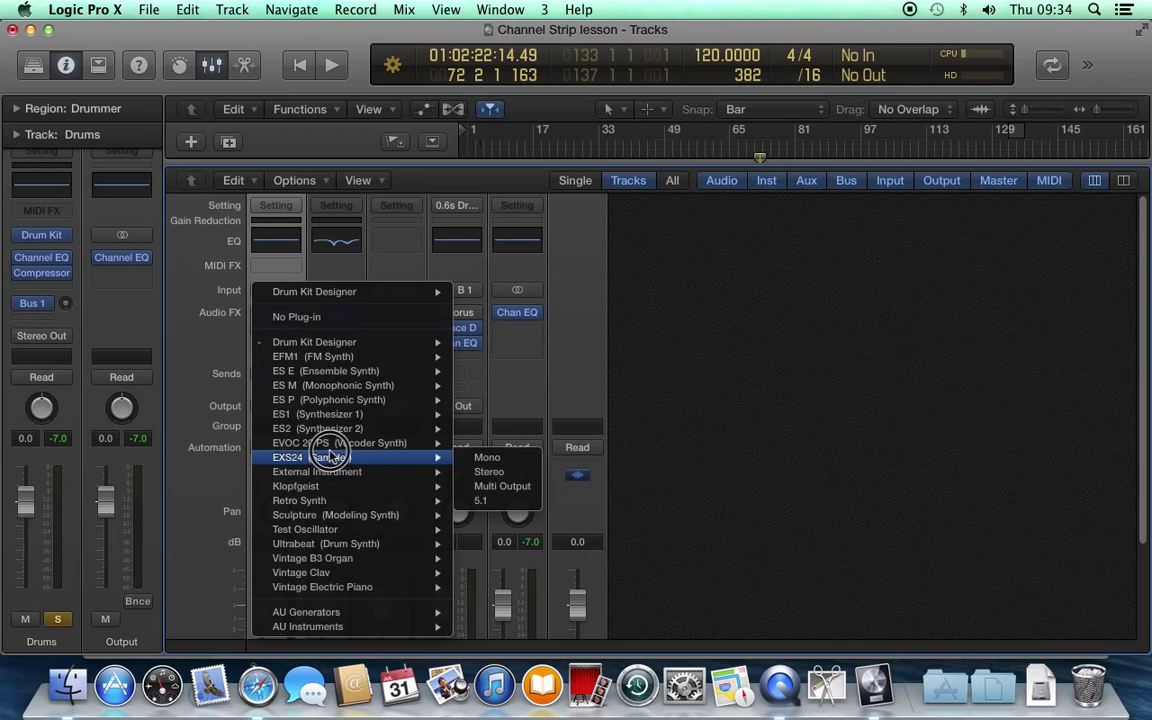
pyautogui.moveTo(330, 426)
pyautogui.moveTo(336, 403)
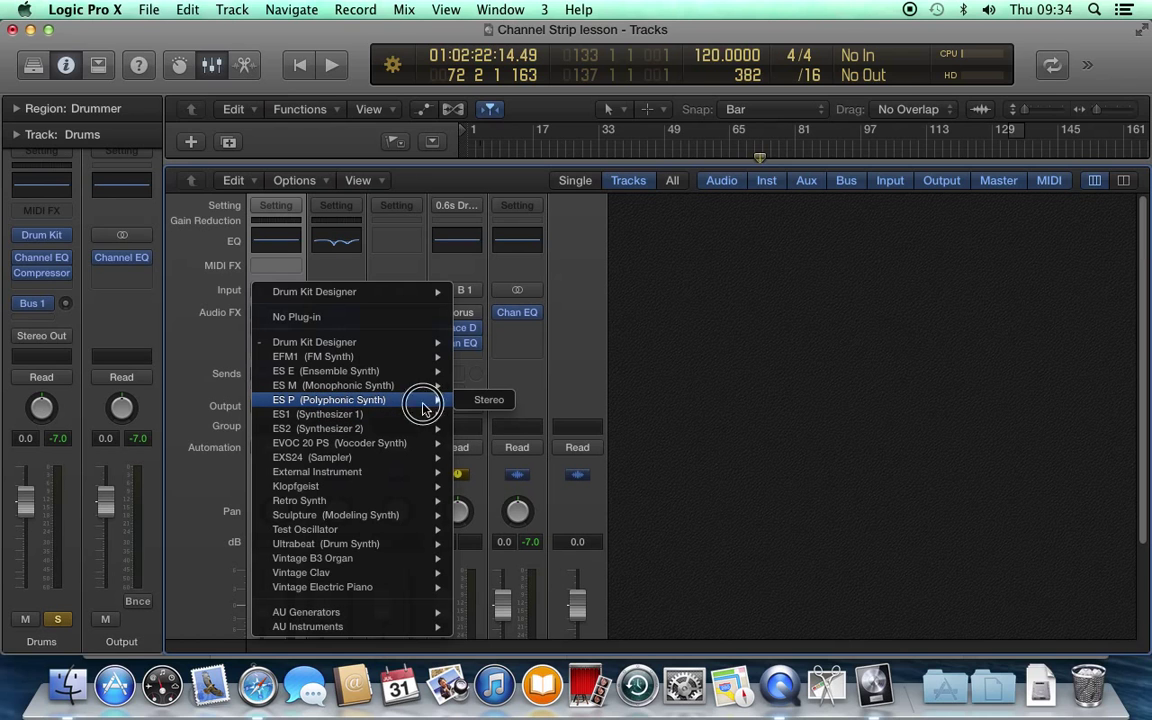
pyautogui.click(486, 401)
pyautogui.press('space')
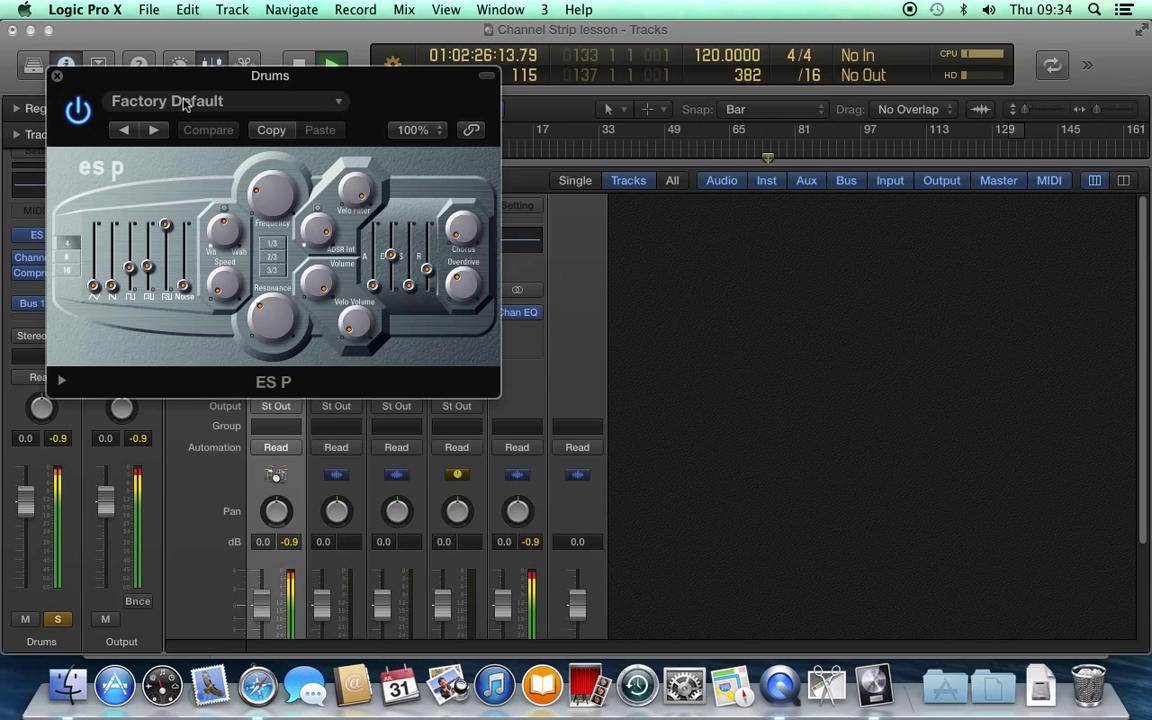
pyautogui.click(185, 102)
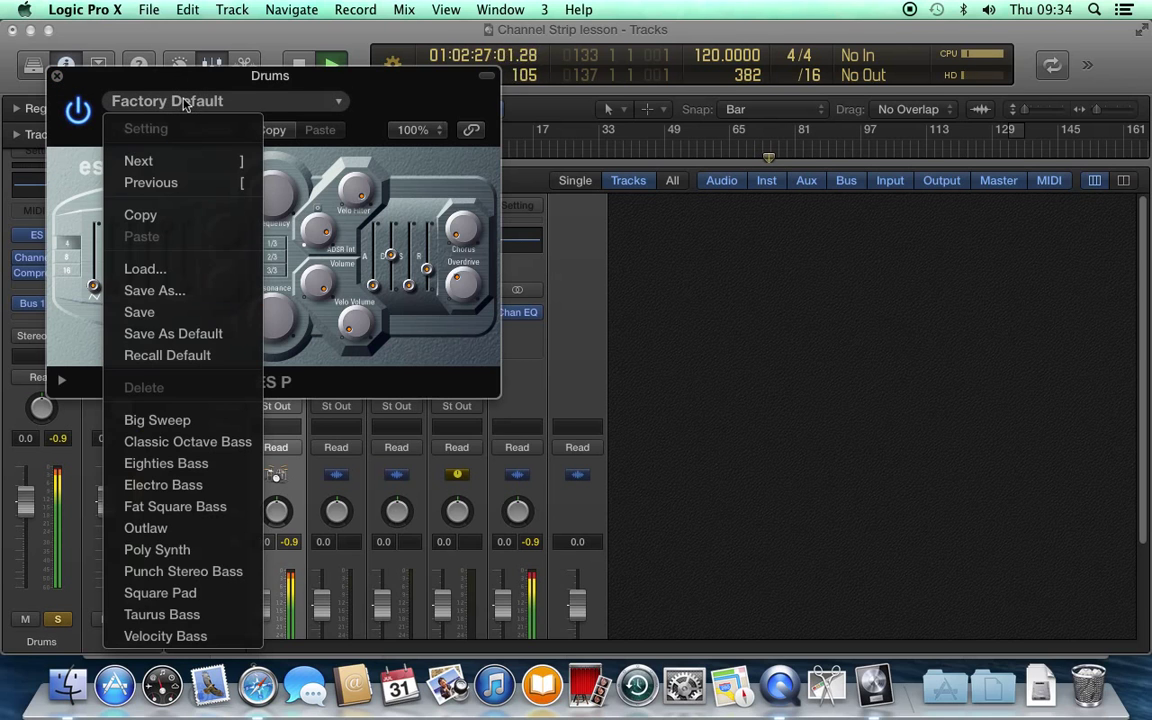
pyautogui.click(173, 547)
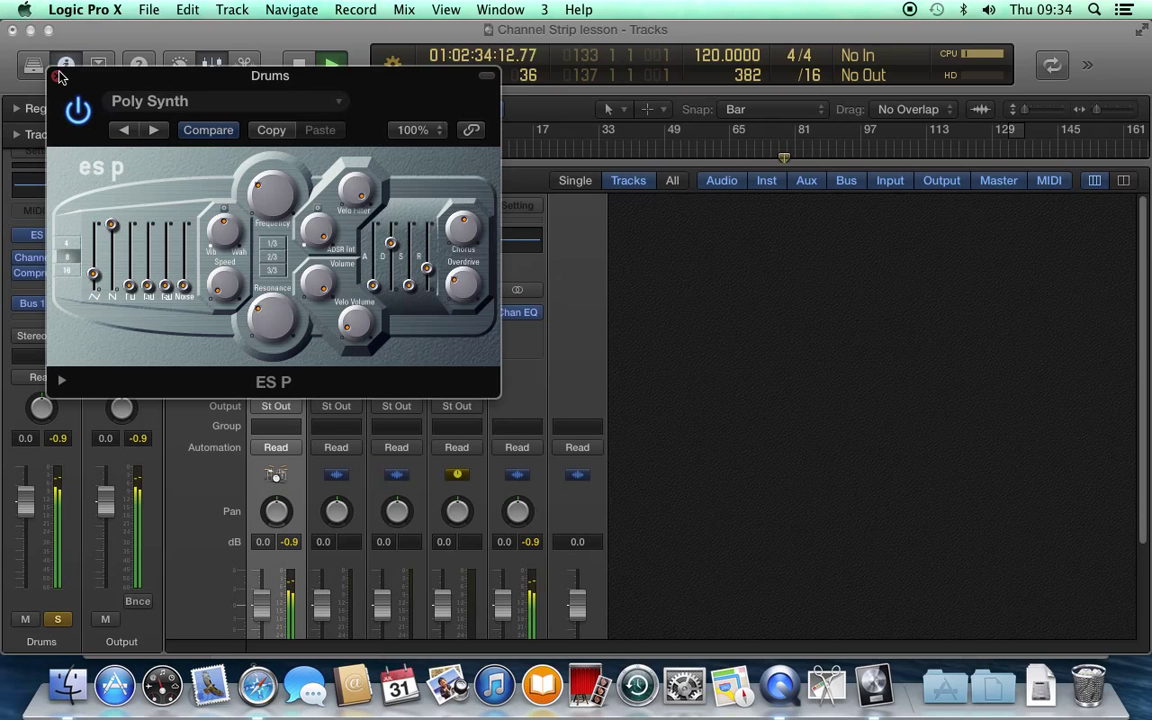
pyautogui.click(77, 112)
pyautogui.click(77, 112)
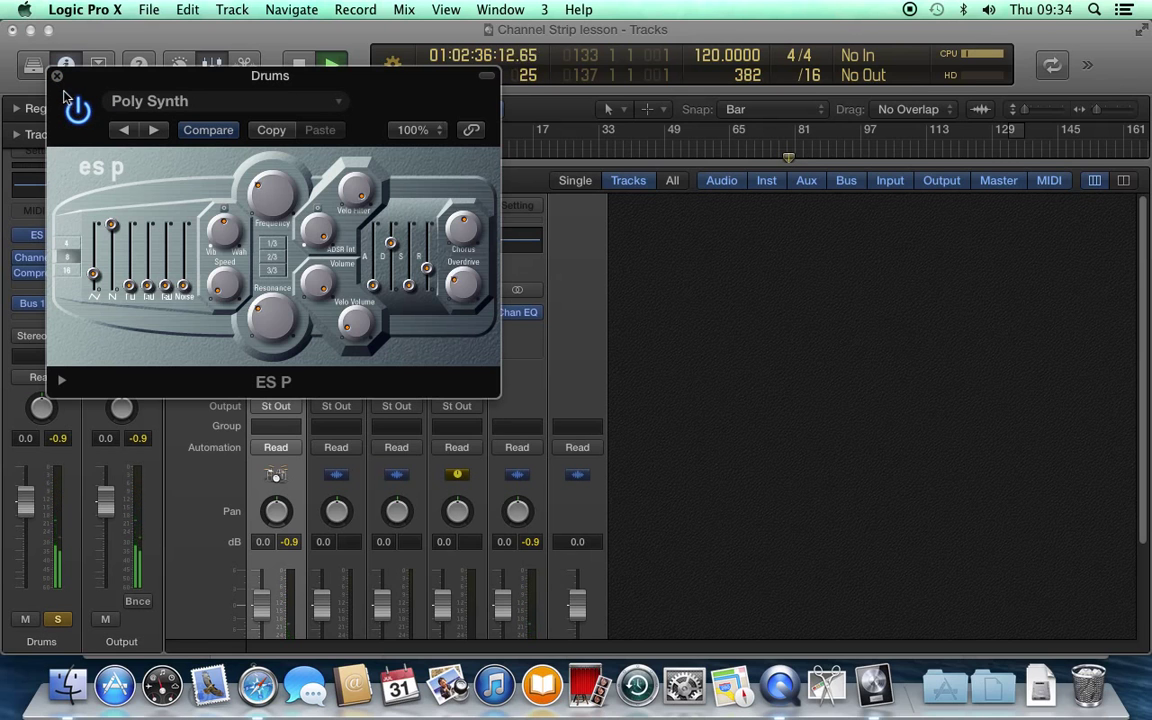
pyautogui.click(57, 77)
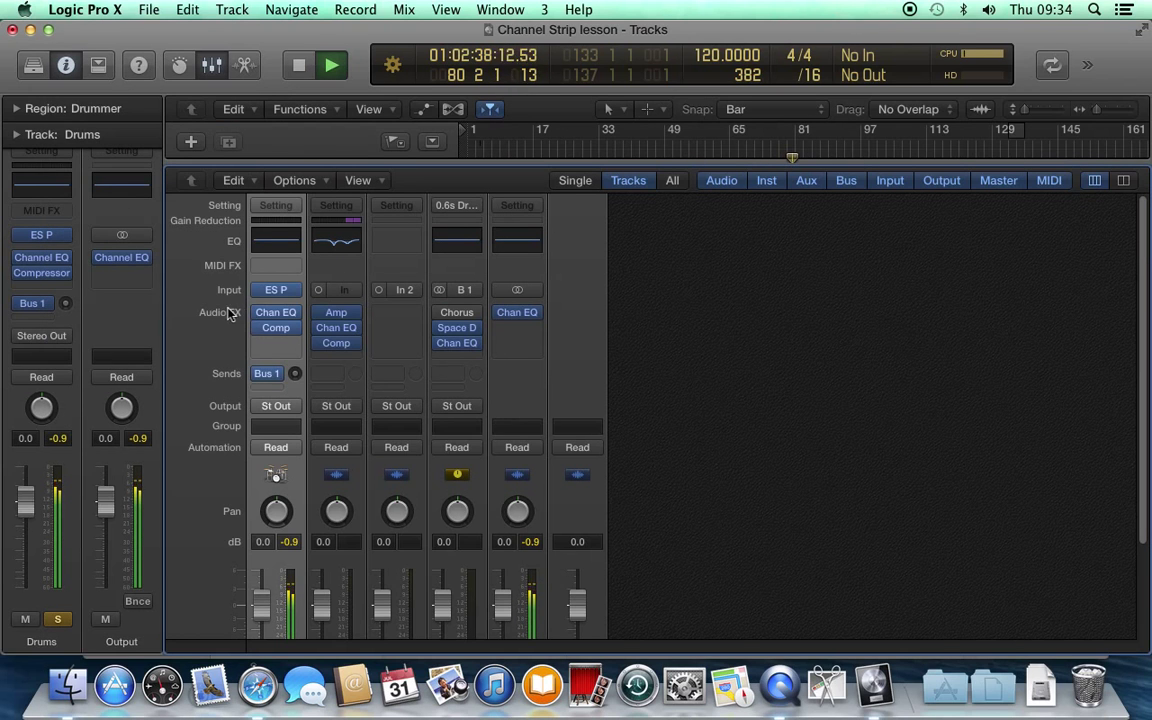
# Step: Reload Drum Kit Designer (Stereo) on the Drums strip and resume playback
pyautogui.click(277, 291)
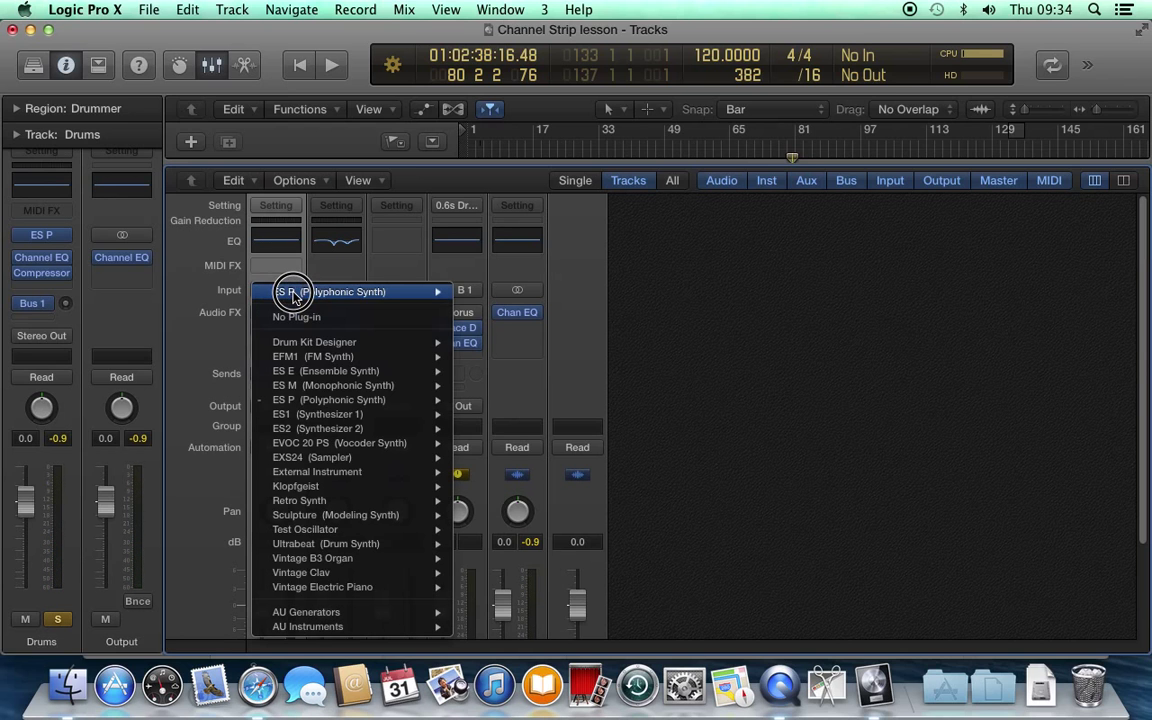
pyautogui.moveTo(419, 342)
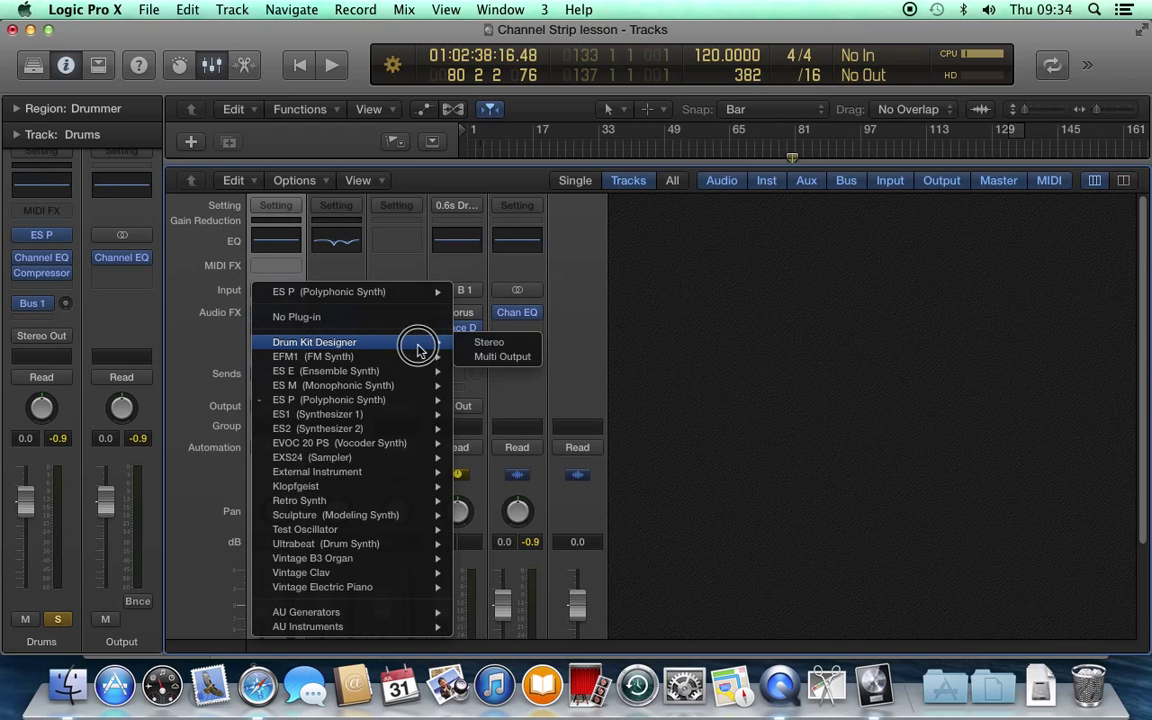
pyautogui.click(485, 339)
pyautogui.press('space')
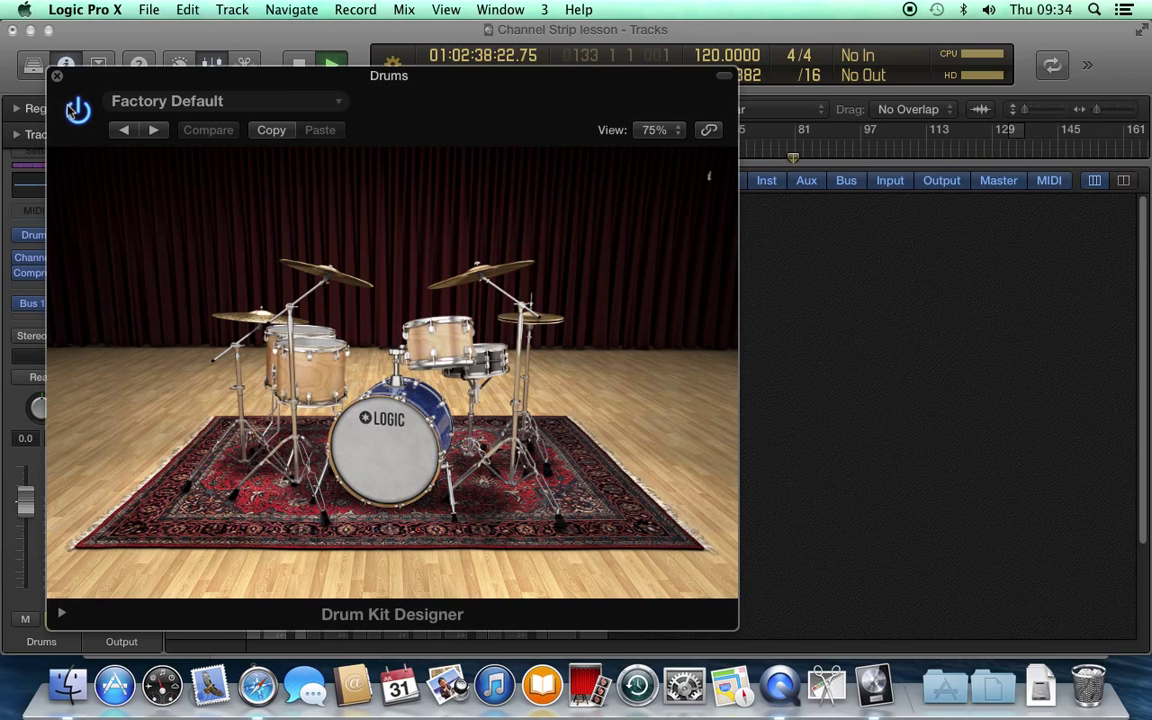
# Step: Boost a low band around 108 Hz in the Drums Channel EQ, then bypass it
pyautogui.click(57, 78)
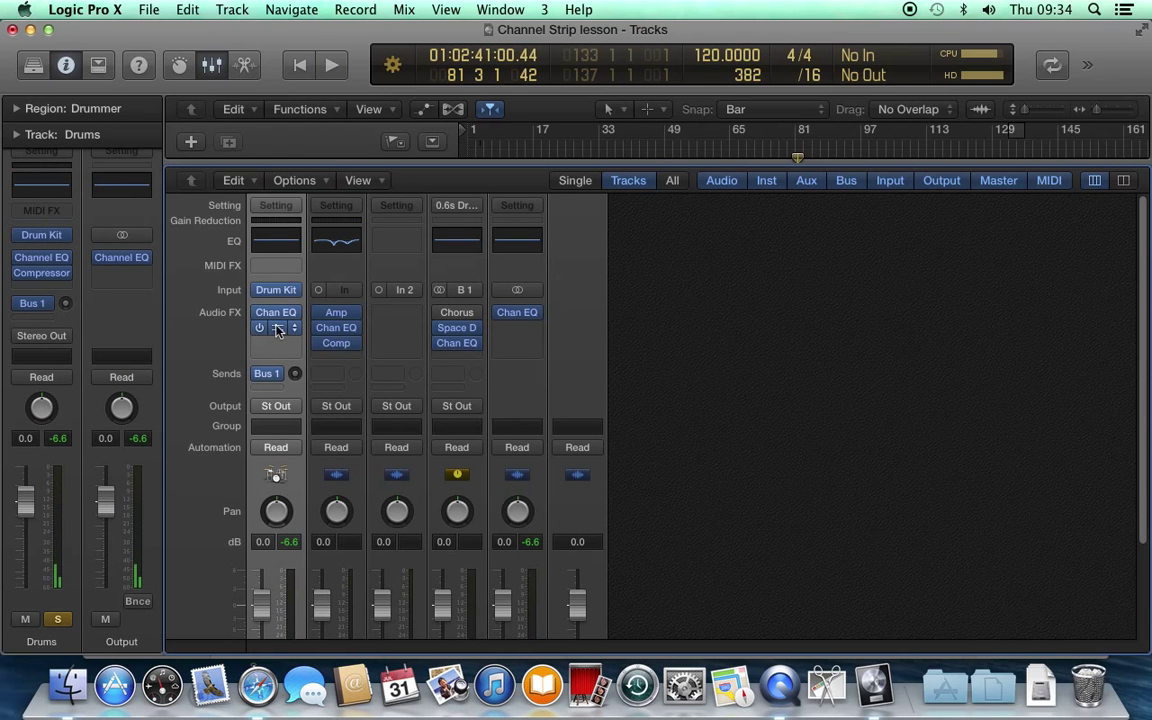
pyautogui.moveTo(261, 316)
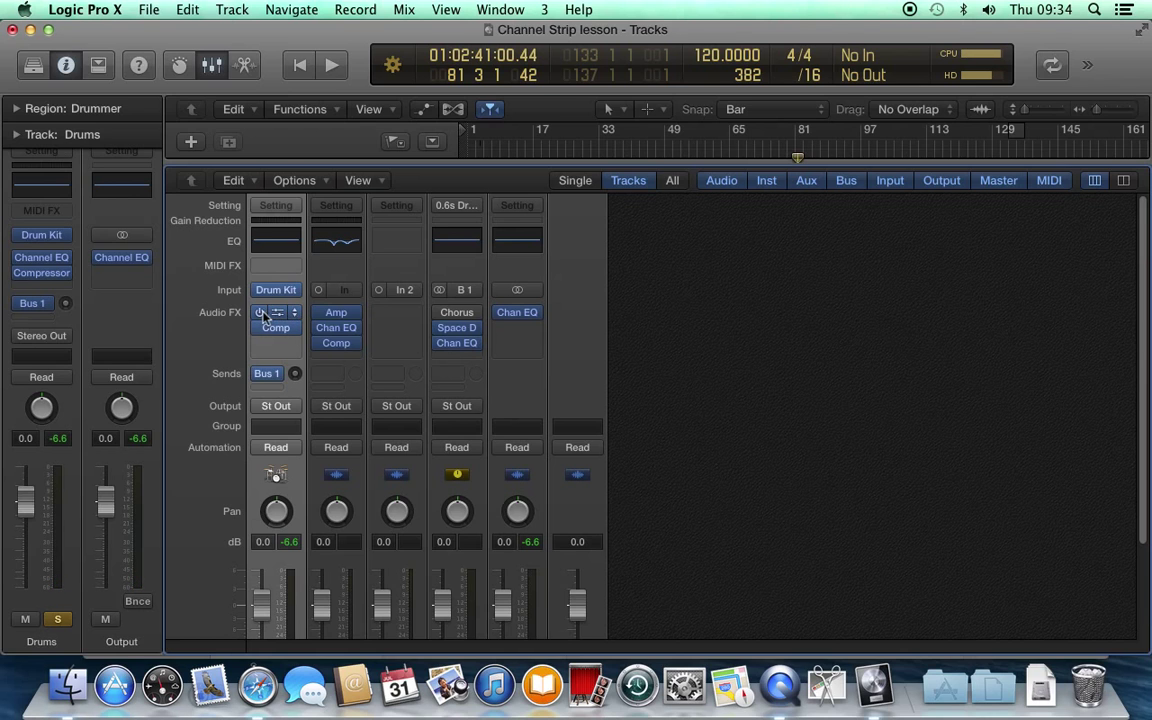
pyautogui.press('space')
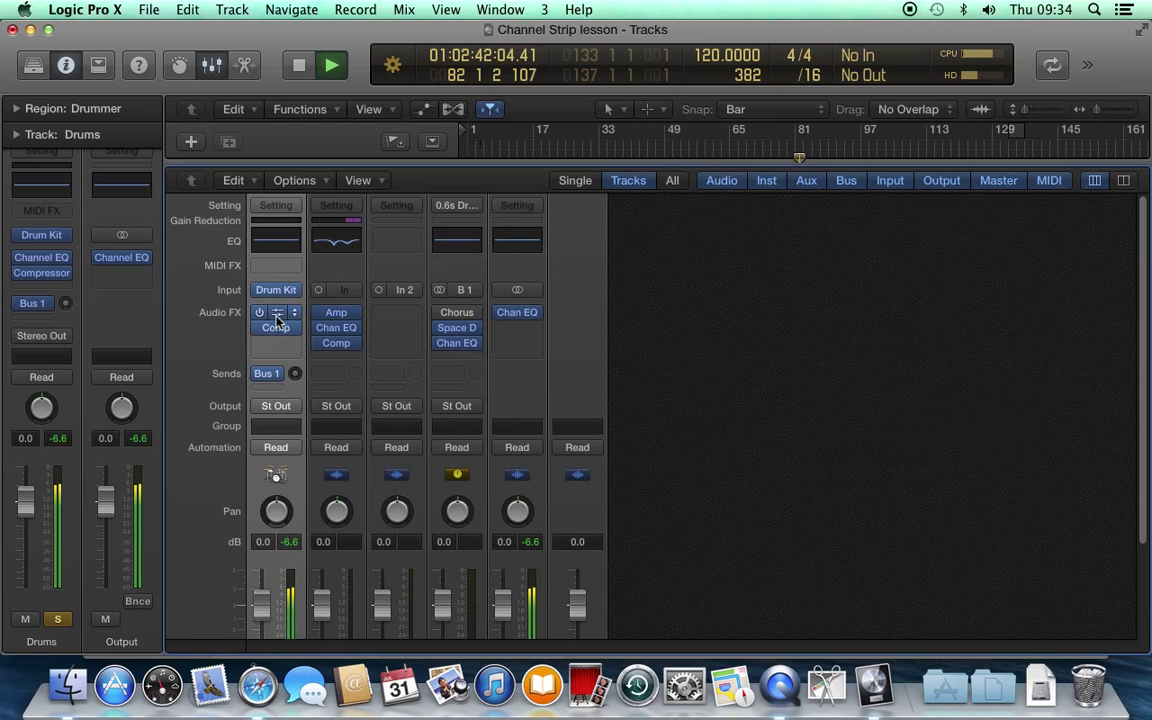
pyautogui.click(277, 318)
pyautogui.moveTo(302, 300); pyautogui.dragTo(280, 220)
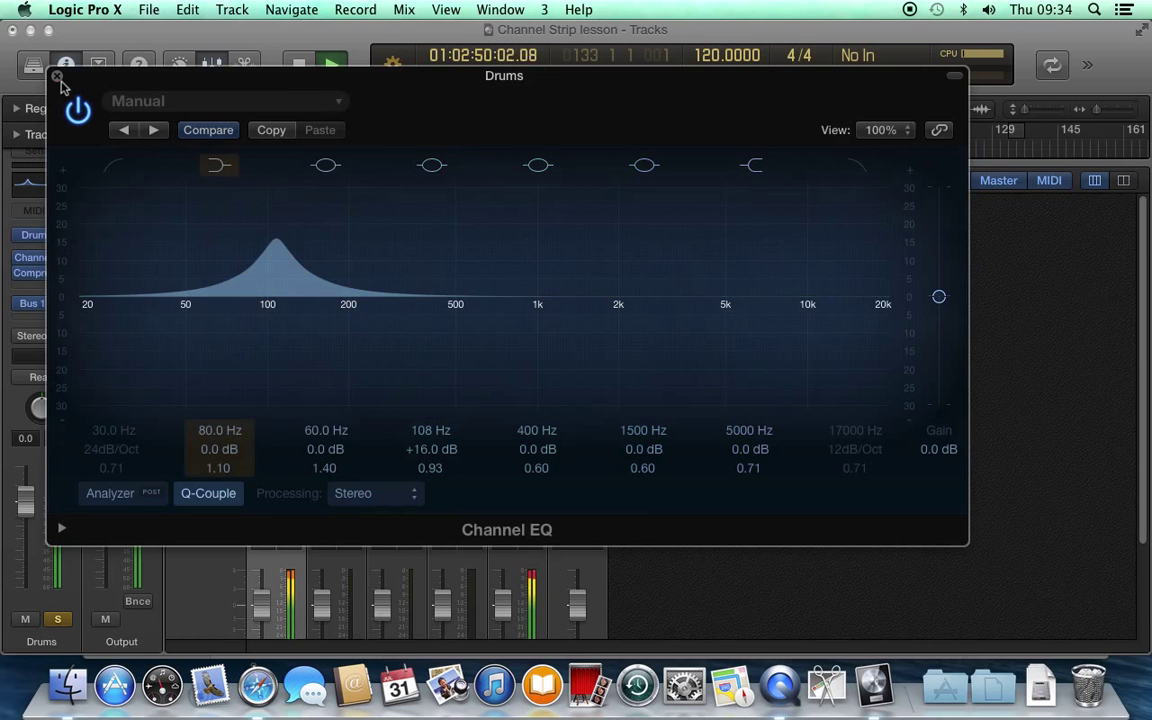
pyautogui.click(78, 110)
pyautogui.click(57, 75)
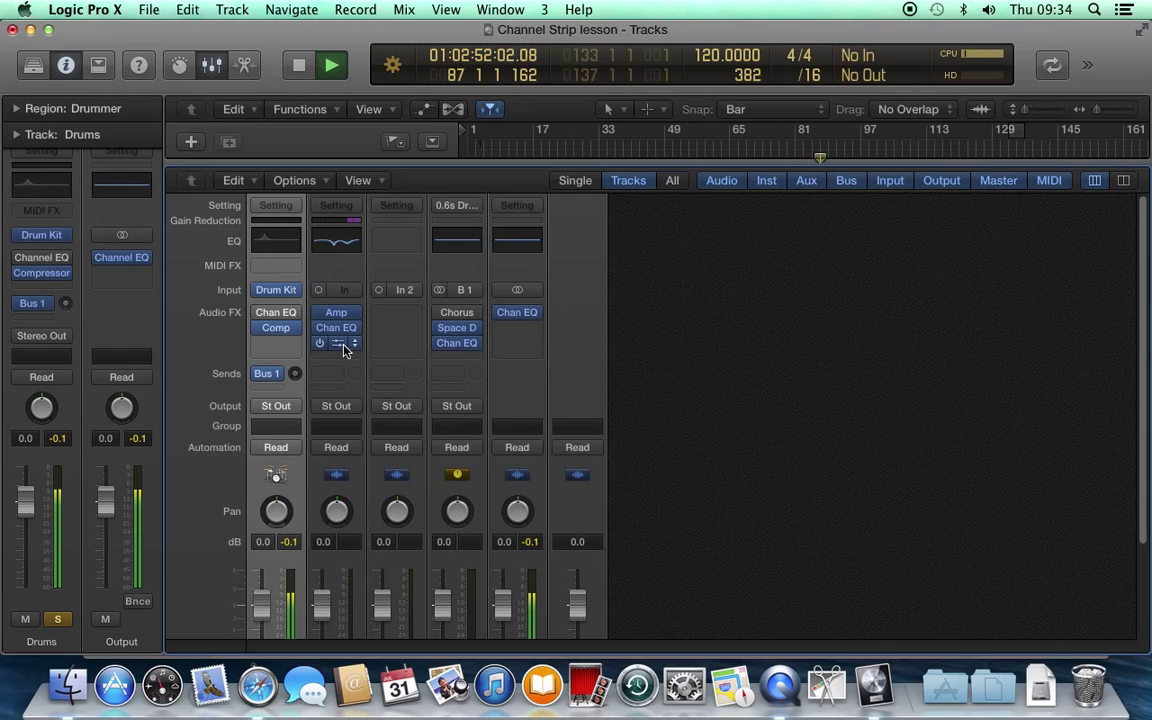
# Step: Insert a stereo Amp Designer on the Drums strip with treble and gain turned down
pyautogui.click(293, 335)
pyautogui.moveTo(463, 368)
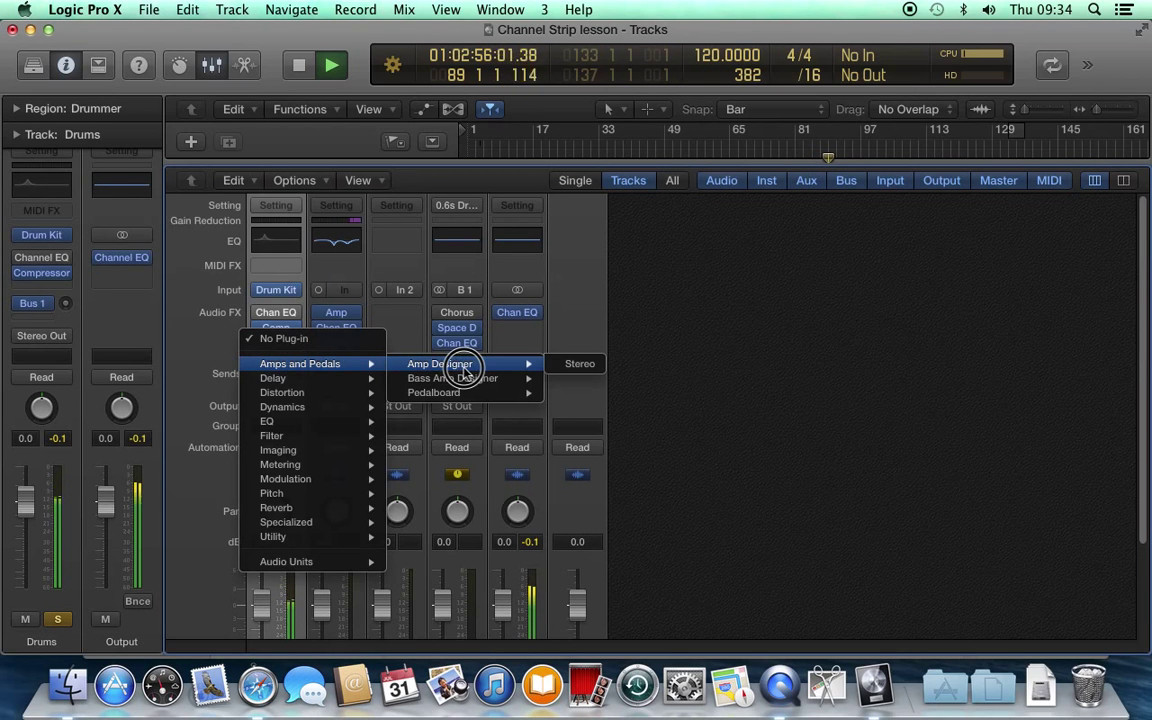
pyautogui.click(578, 364)
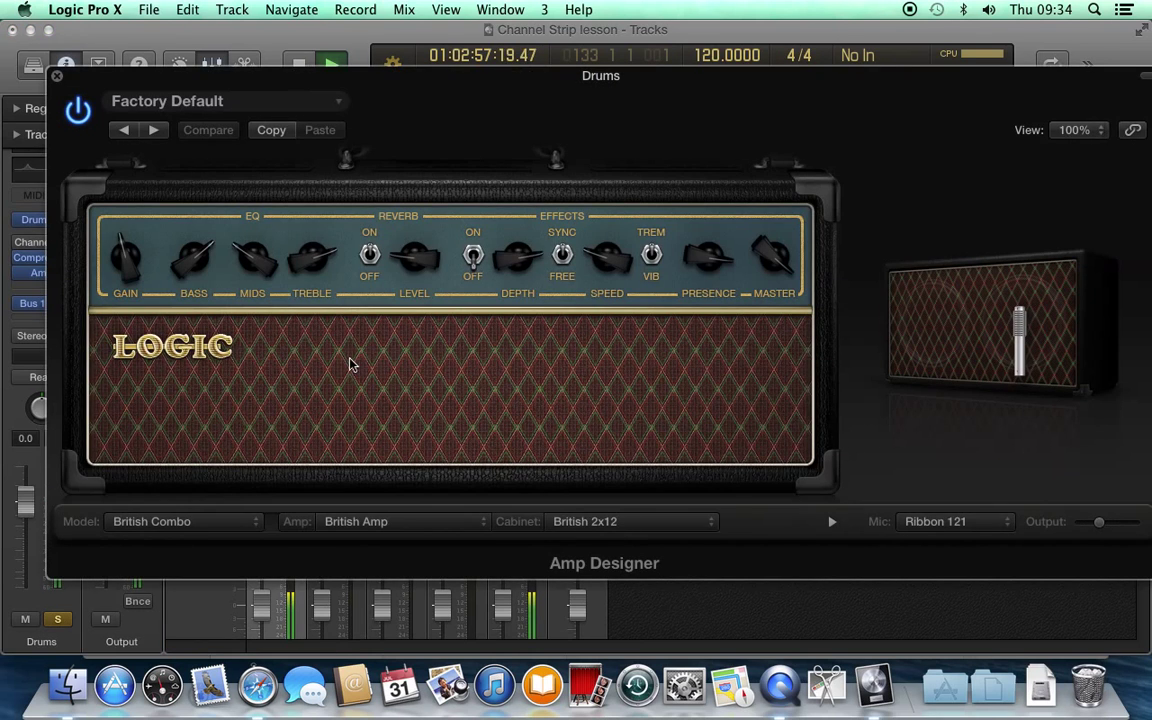
pyautogui.moveTo(310, 242); pyautogui.dragTo(334, 352)
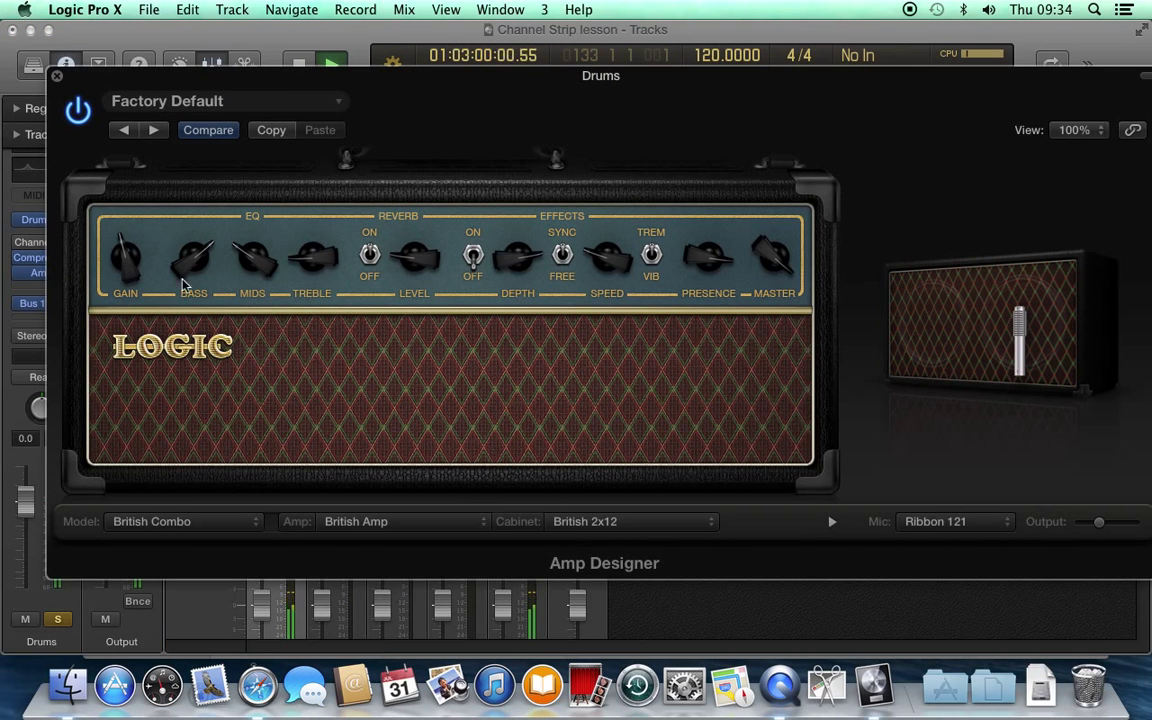
pyautogui.moveTo(120, 273); pyautogui.dragTo(122, 210)
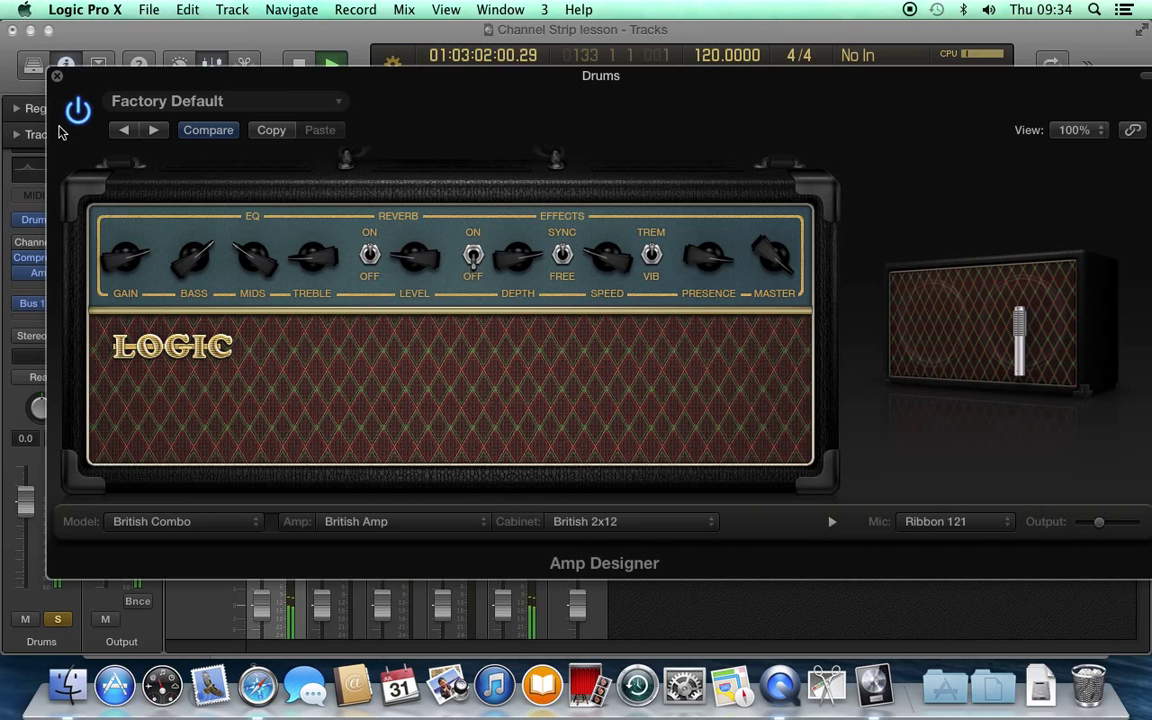
pyautogui.click(58, 78)
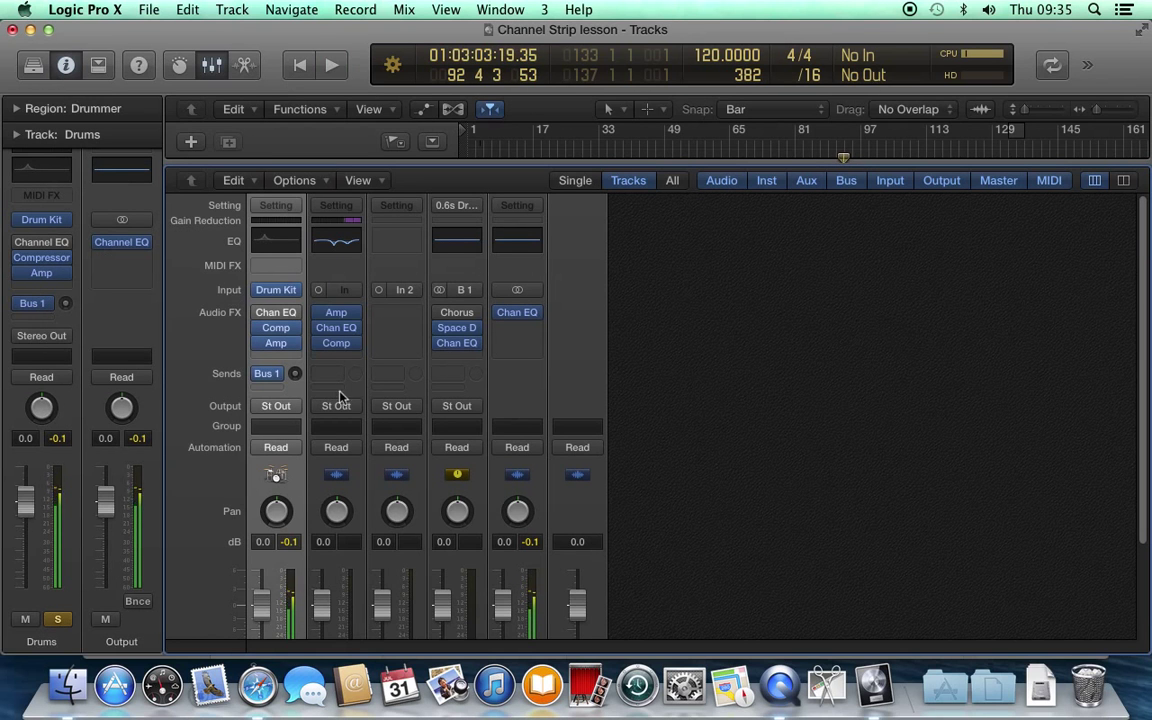
pyautogui.click(276, 408)
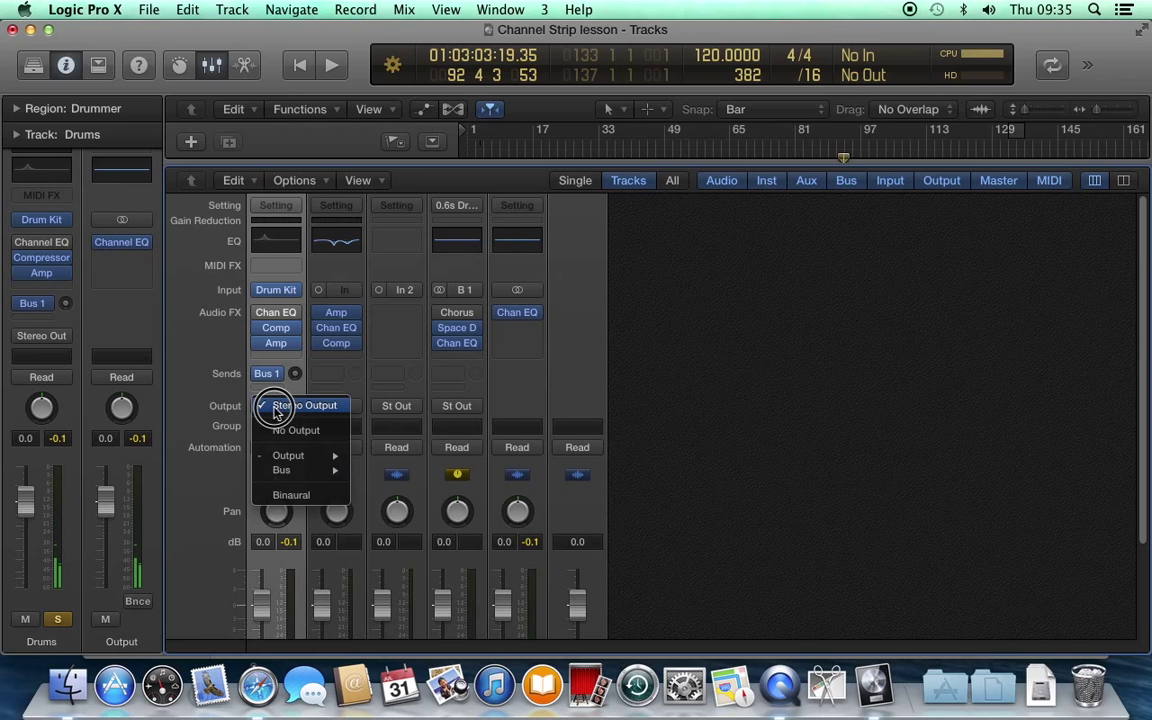
pyautogui.moveTo(286, 457)
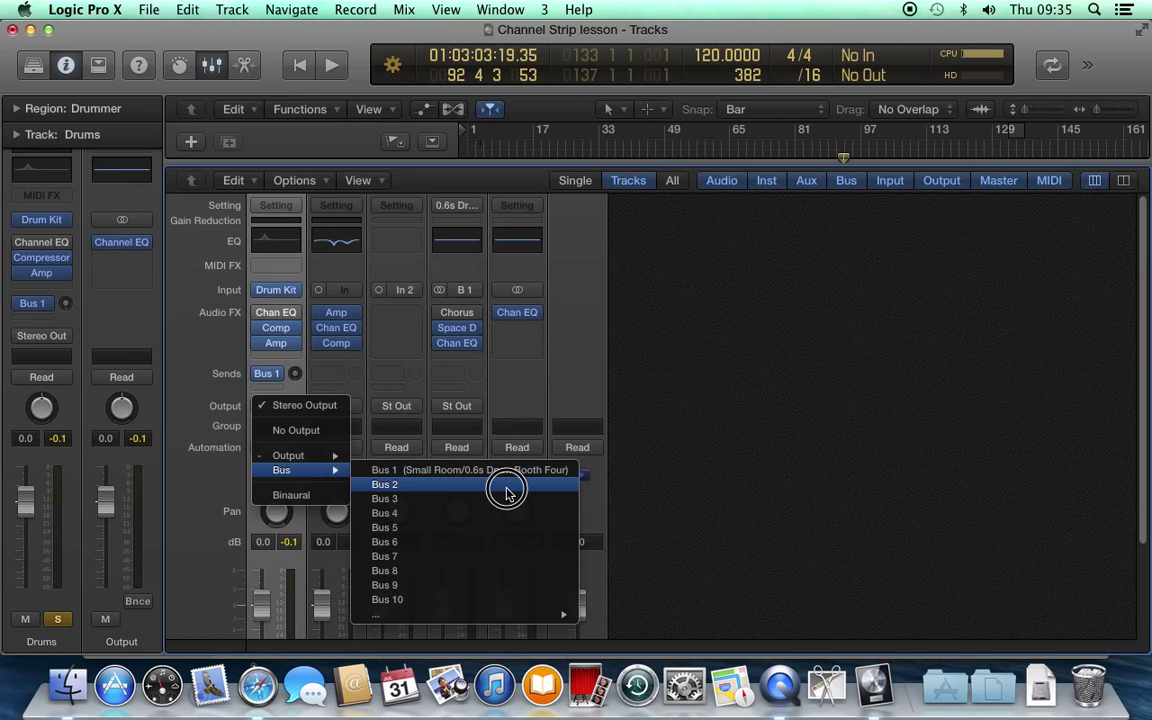
pyautogui.click(704, 462)
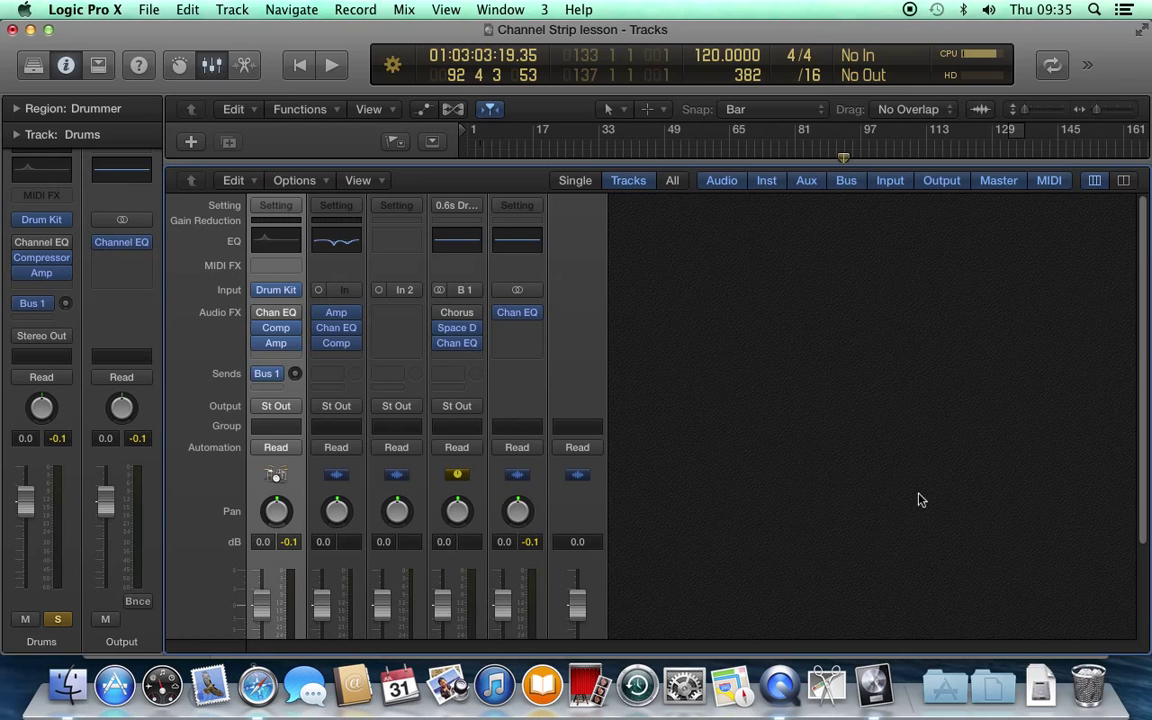
# Step: Switch off the Drums channel's Solo button so no channel remains soloed
pyautogui.moveTo(1140, 433); pyautogui.dragTo(1134, 543)
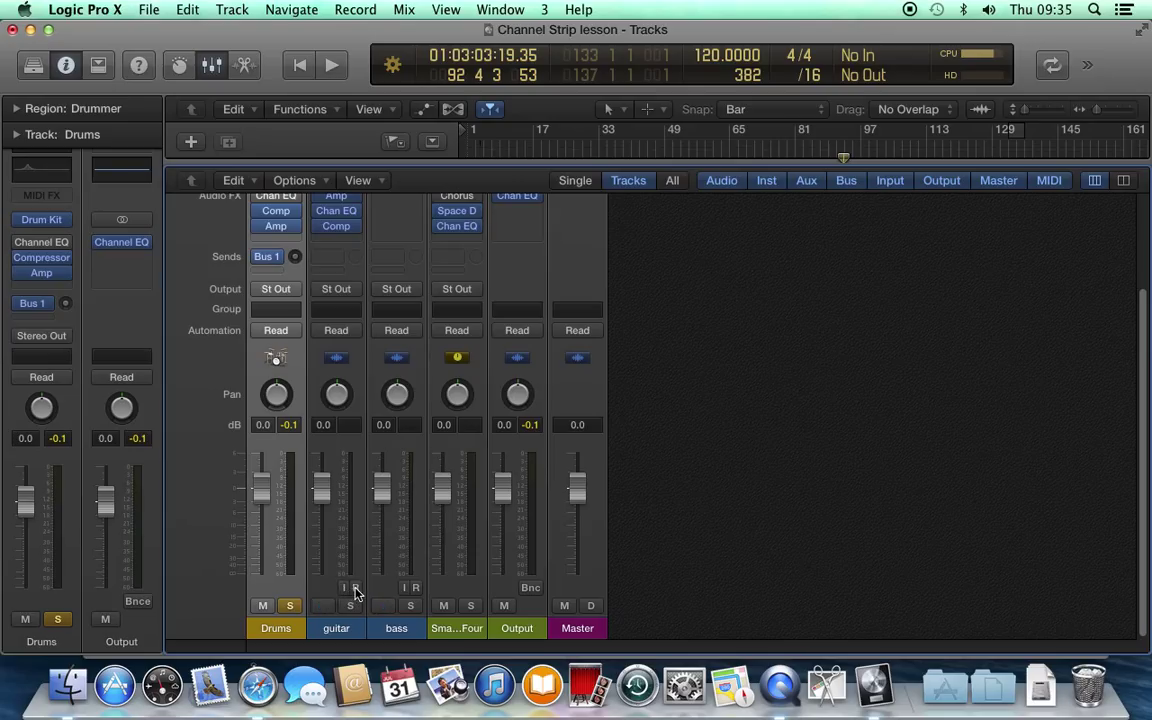
pyautogui.click(290, 606)
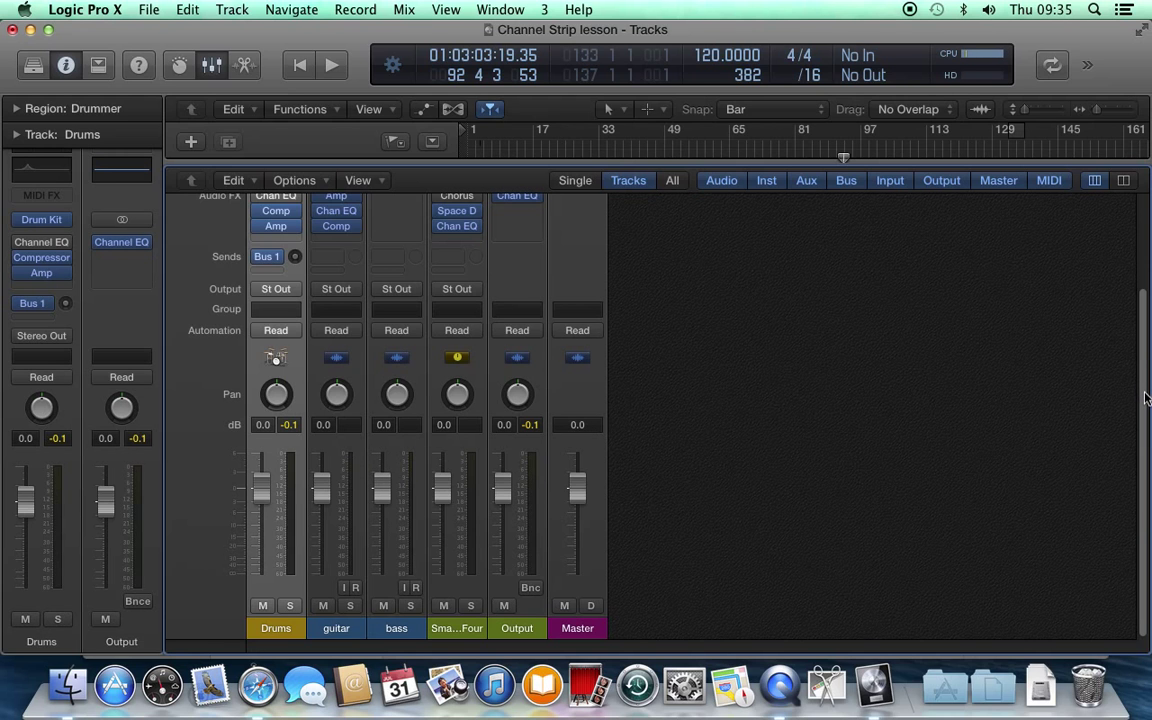
pyautogui.scroll(3, 1142, 368)
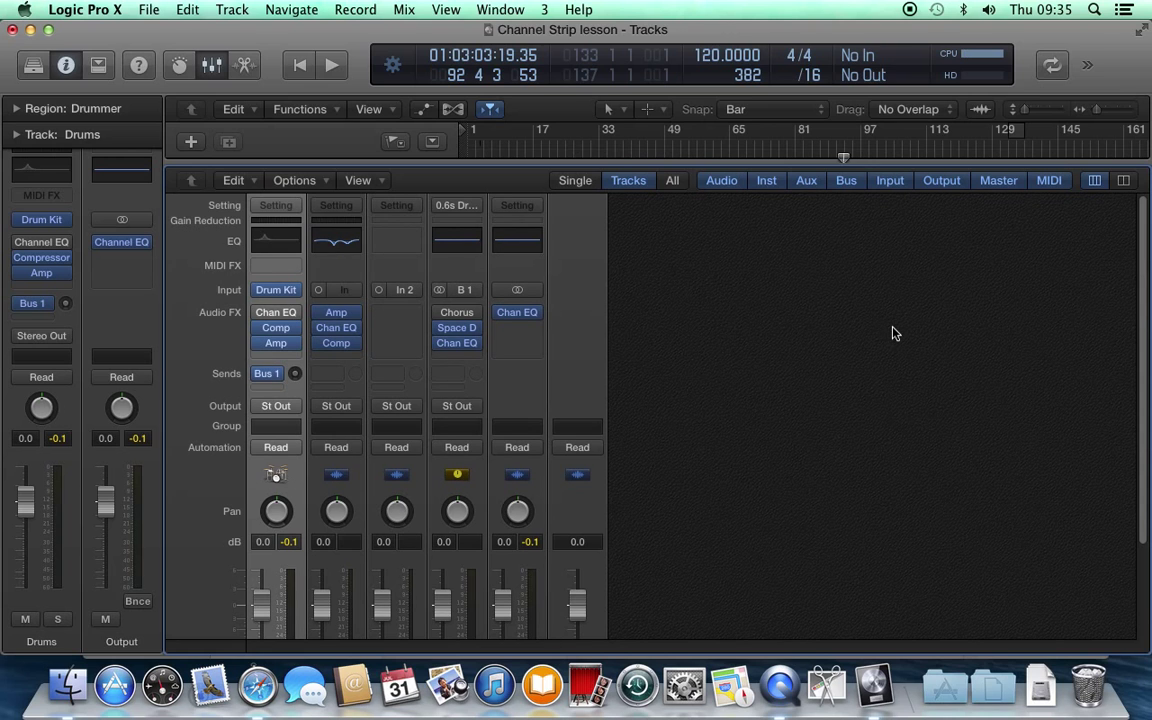